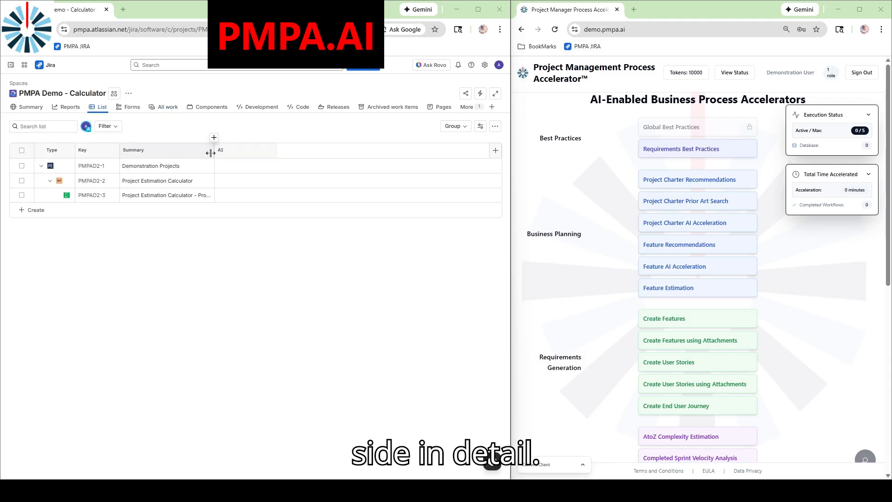
Widen the list's Summary column and review work item PMPAD2-2, from its description and security considerations through personas, GDPR requirements and AI fields.
left_click_drag(215, 150, 261, 150)
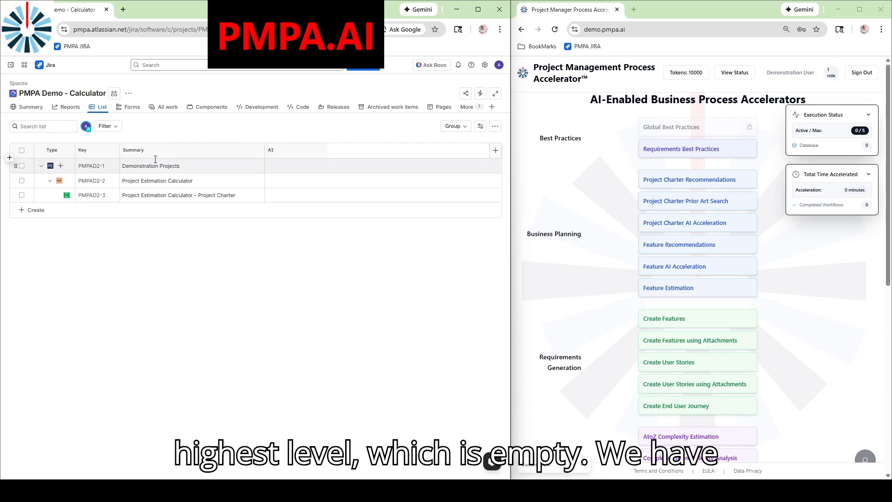
left_click(92, 182)
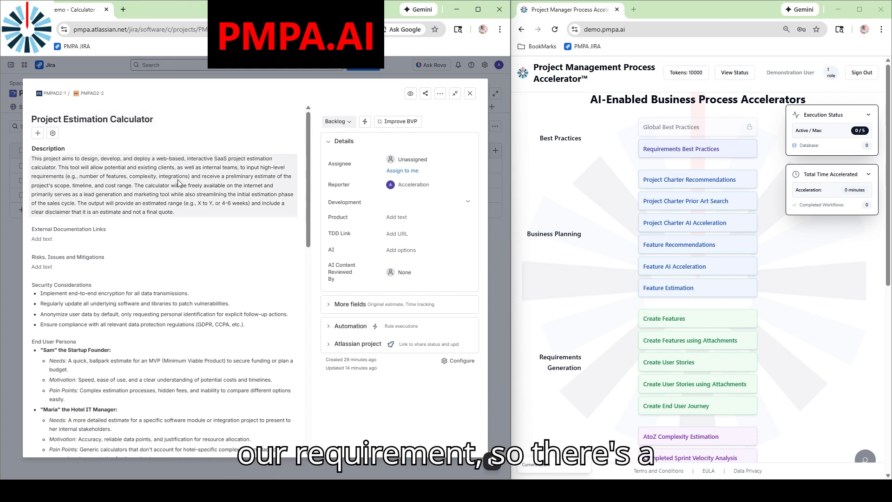
scroll(163, 195, "down", 3)
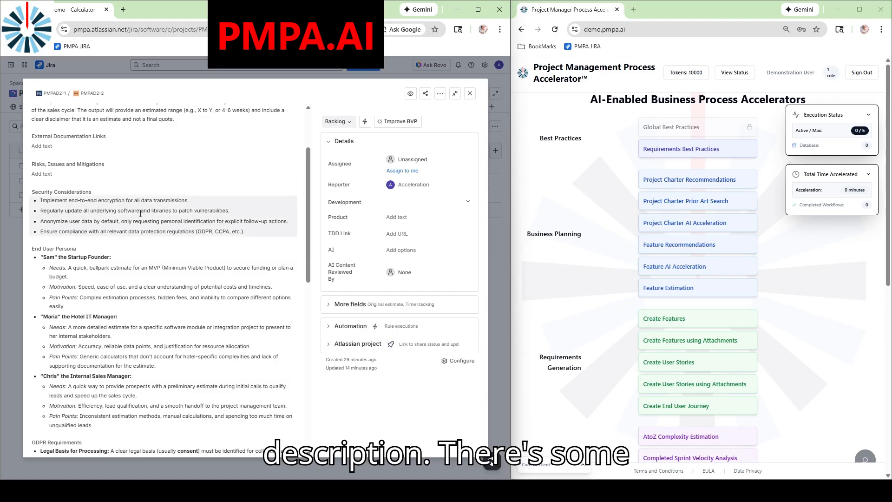
scroll(141, 213, "down", 1)
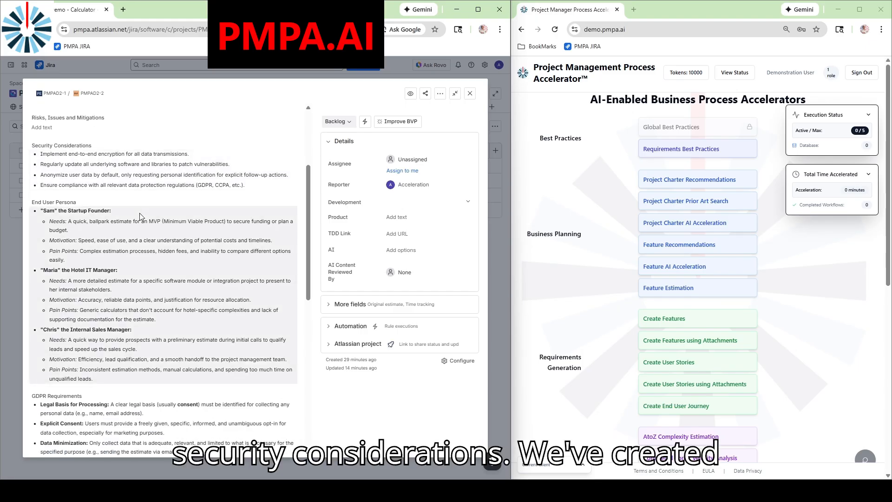
scroll(152, 219, "down", 1)
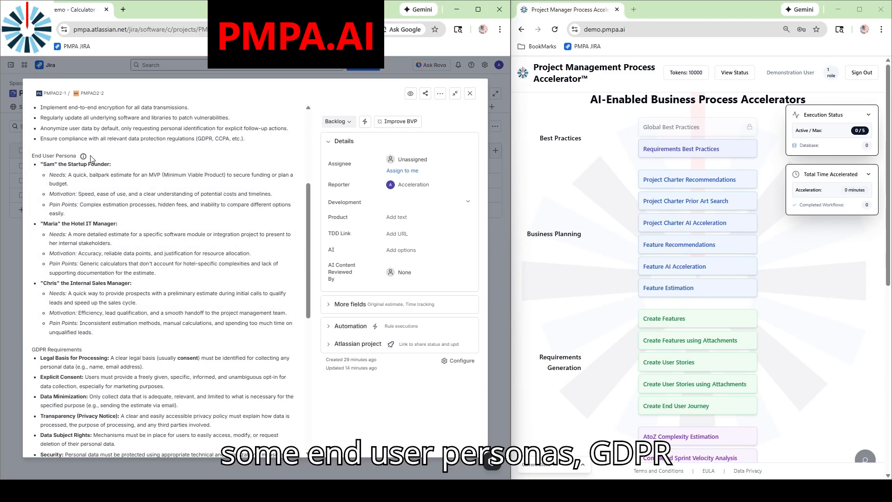
scroll(153, 213, "down", 2)
scroll(87, 230, "down", 3)
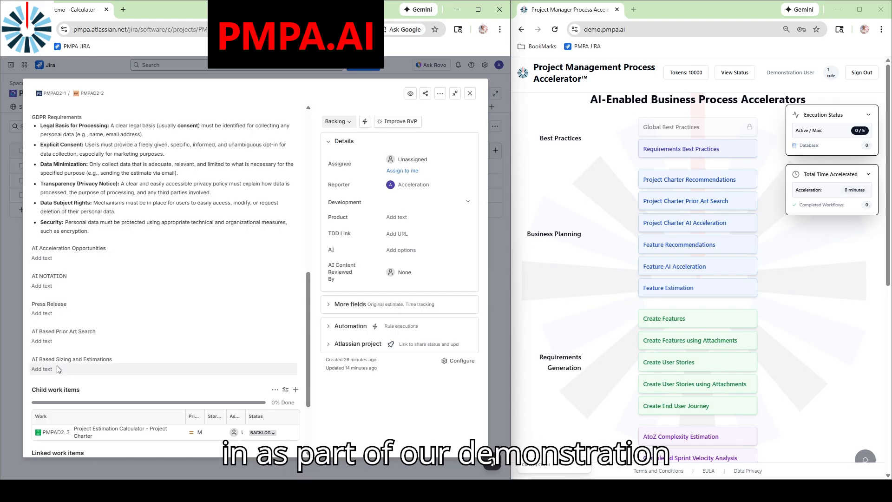
left_click(469, 94)
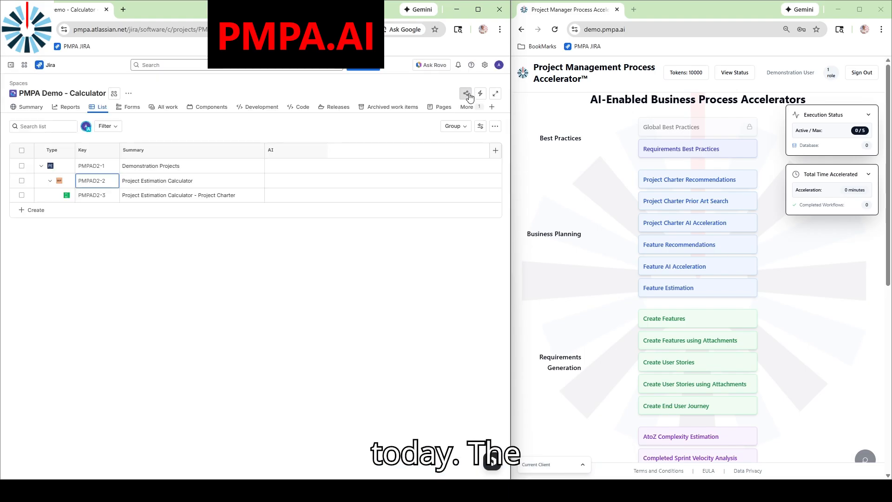
Open the Project Charter work item PMPAD2-3 and review its description, external documentation links, risks and mitigations, business value and security considerations.
left_click(91, 197)
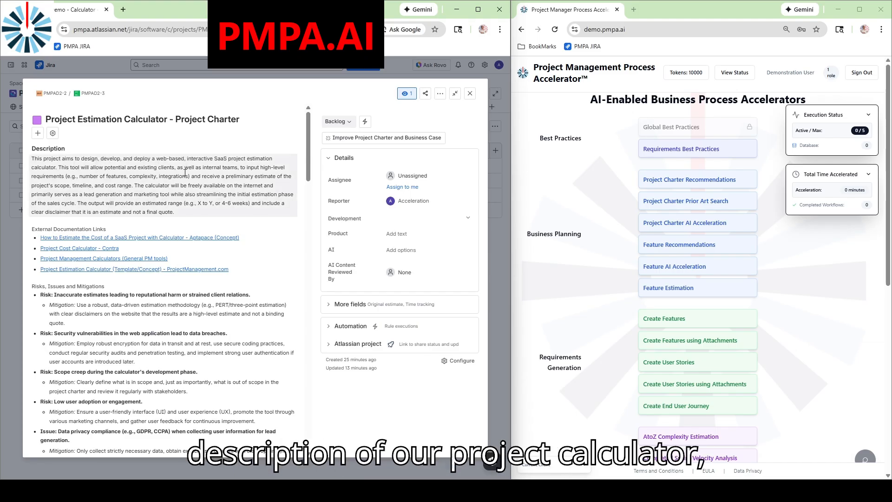
scroll(85, 185, "down", 1)
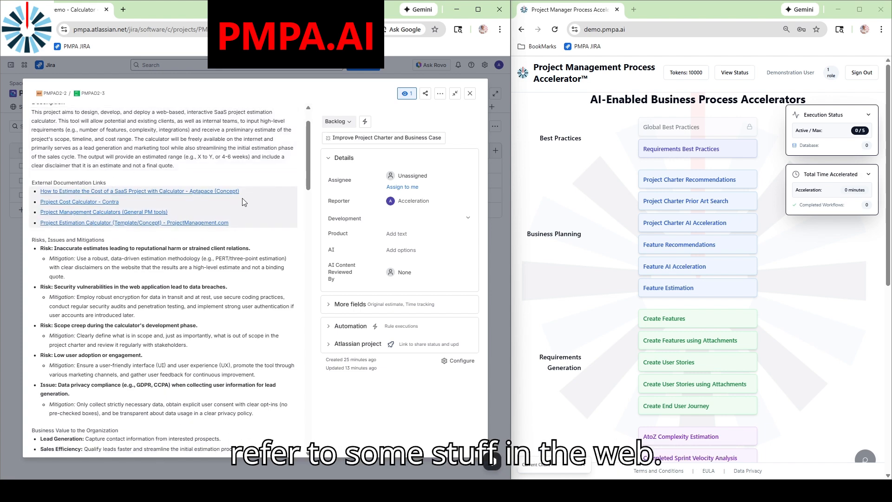
scroll(247, 196, "down", 1)
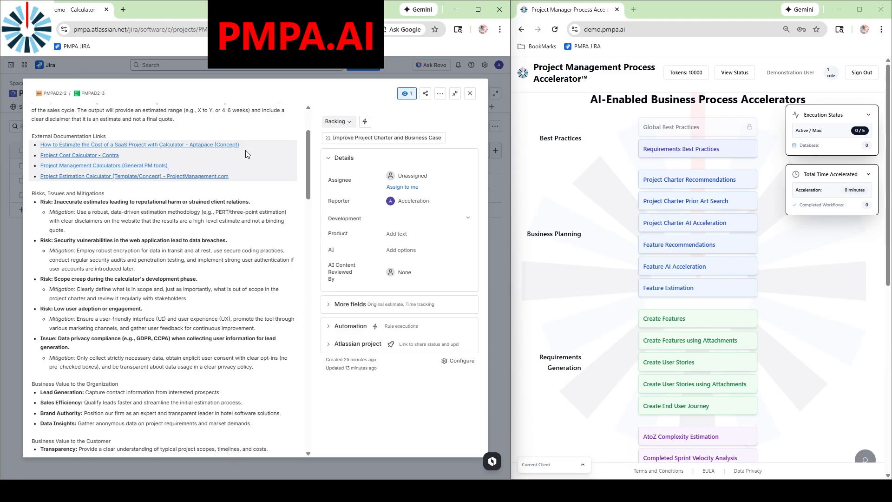
scroll(191, 225, "down", 1)
scroll(228, 213, "down", 3)
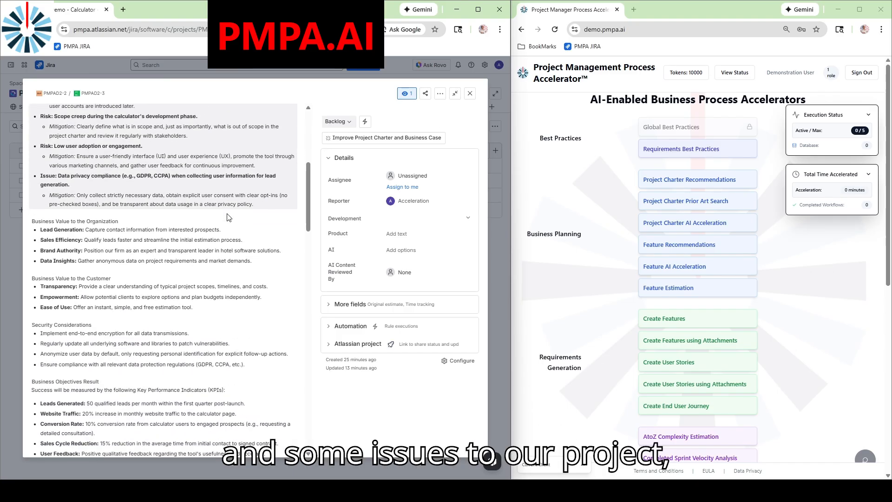
scroll(228, 214, "down", 1)
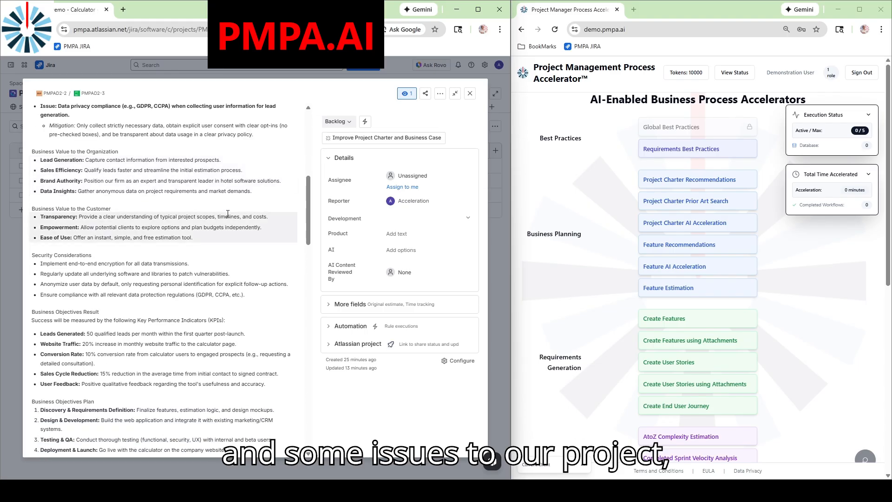
scroll(235, 226, "down", 1)
scroll(235, 233, "up", 1)
scroll(236, 235, "down", 2)
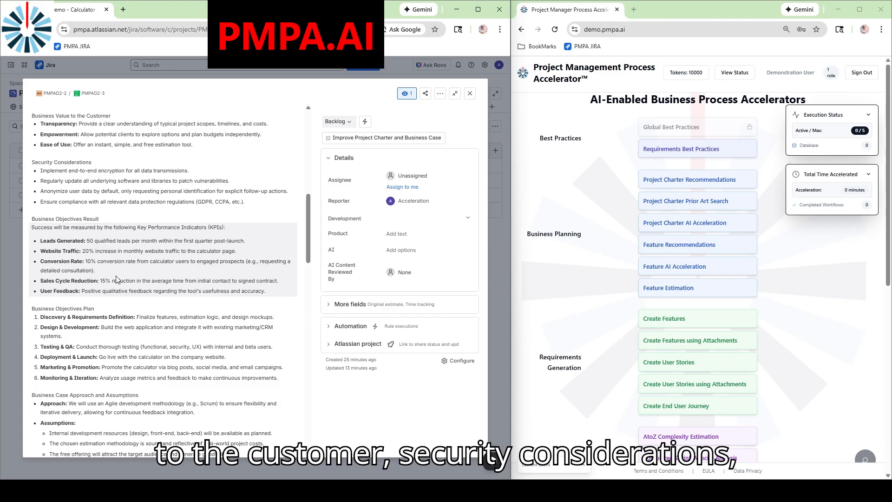
Review the charter's business objectives and plan, business case sections, executive summary and implementation costs.
scroll(212, 252, "down", 2)
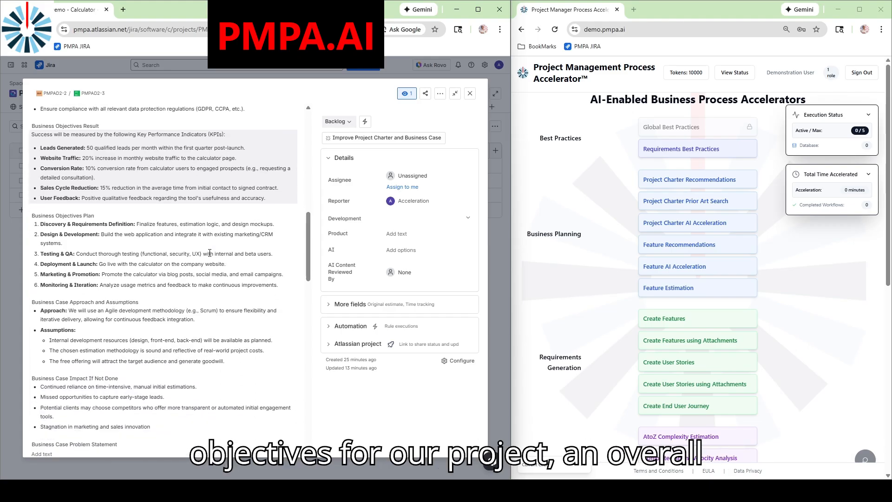
scroll(181, 272, "down", 2)
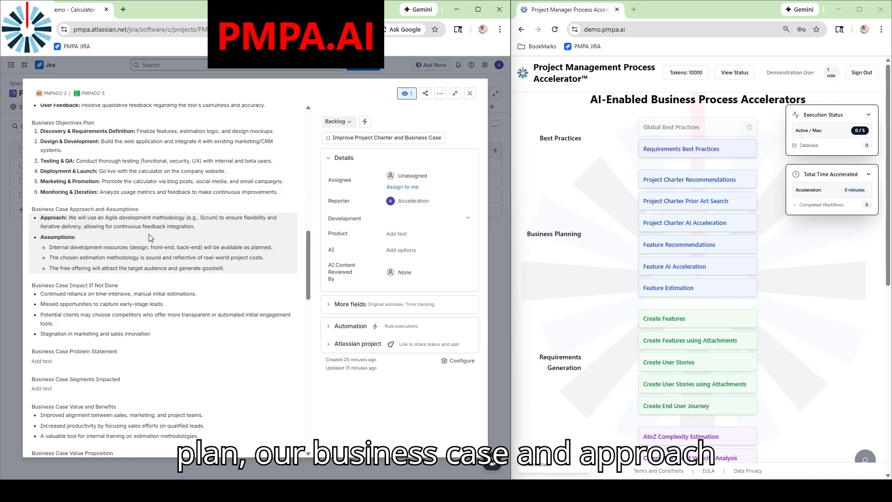
scroll(149, 237, "down", 1)
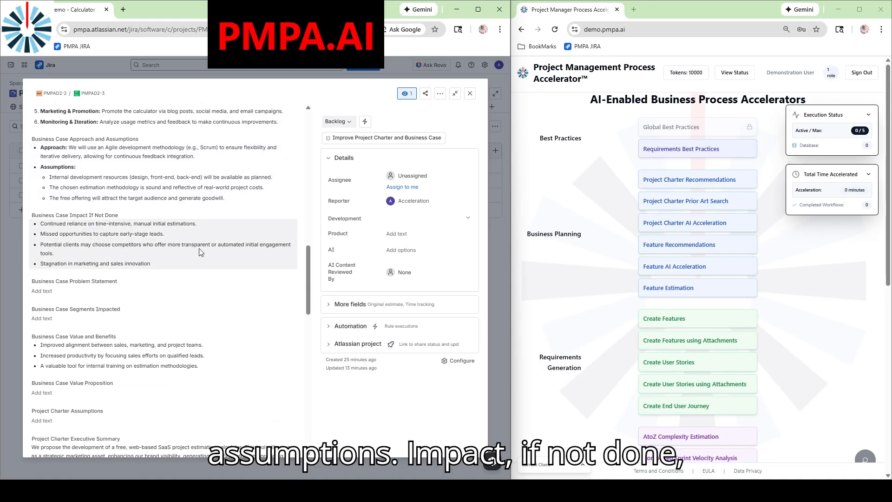
scroll(82, 278, "down", 1)
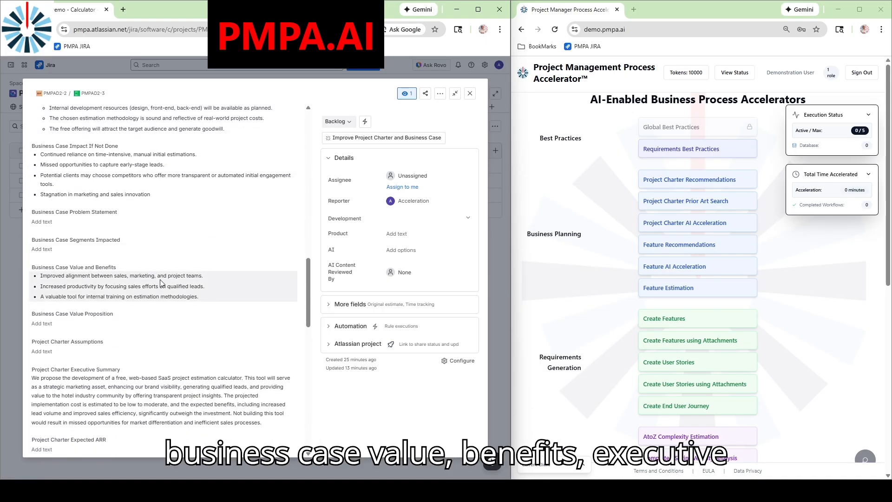
scroll(140, 274, "down", 2)
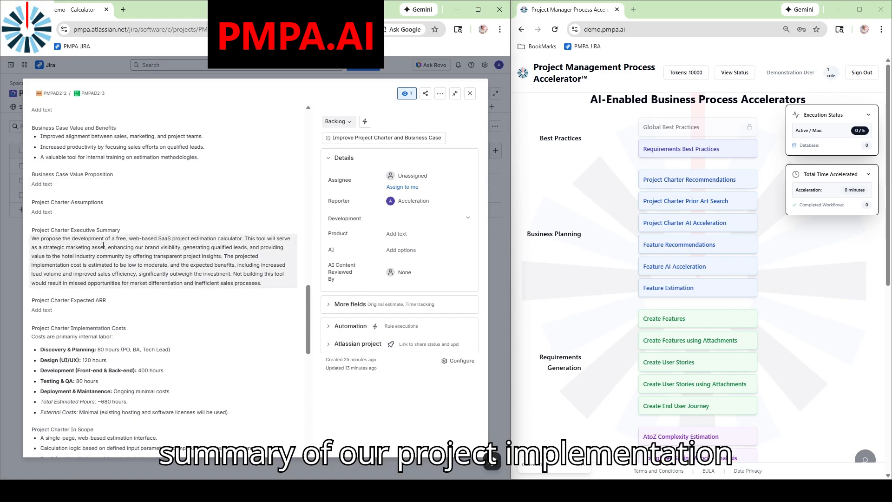
scroll(134, 254, "down", 1)
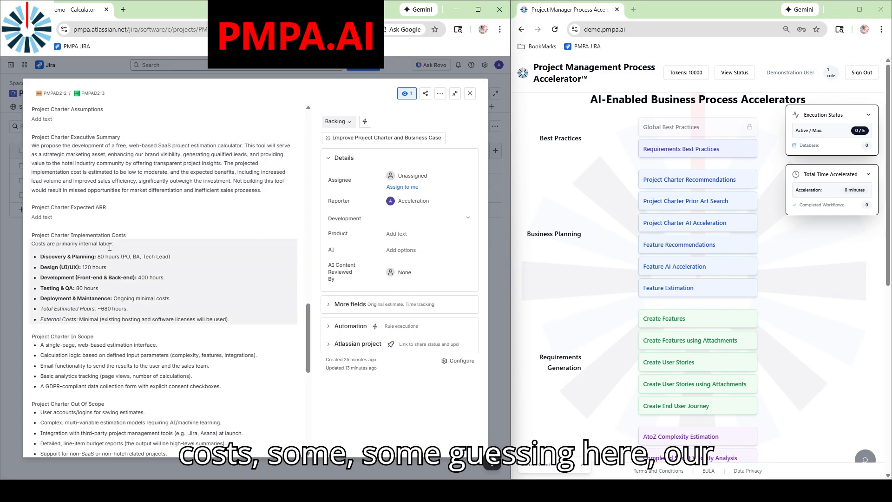
scroll(142, 277, "down", 1)
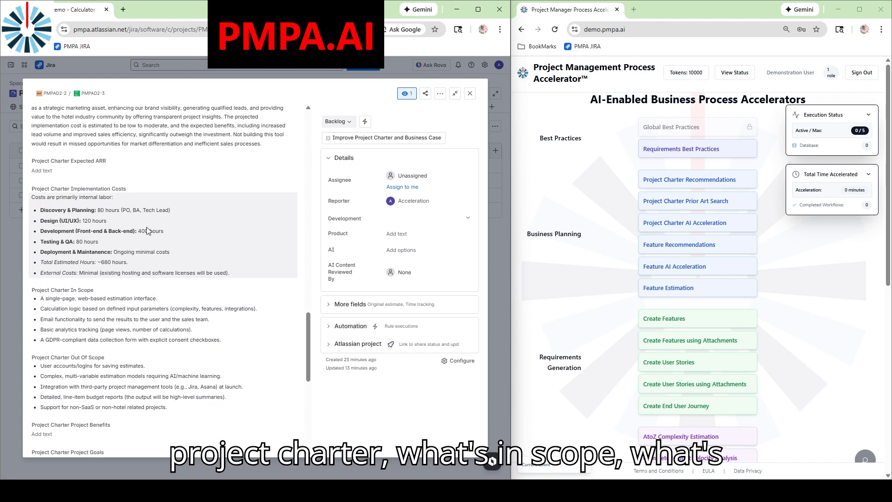
Examine the charter's in-scope and out-of-scope items and check which charter, business case and AI fields are unfilled, closing the work item when done.
scroll(167, 231, "down", 1)
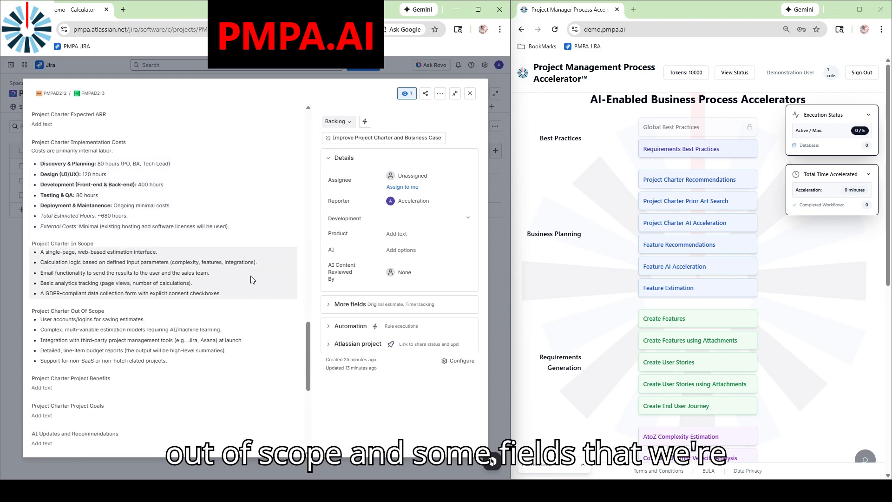
scroll(251, 278, "down", 1)
scroll(254, 288, "down", 1)
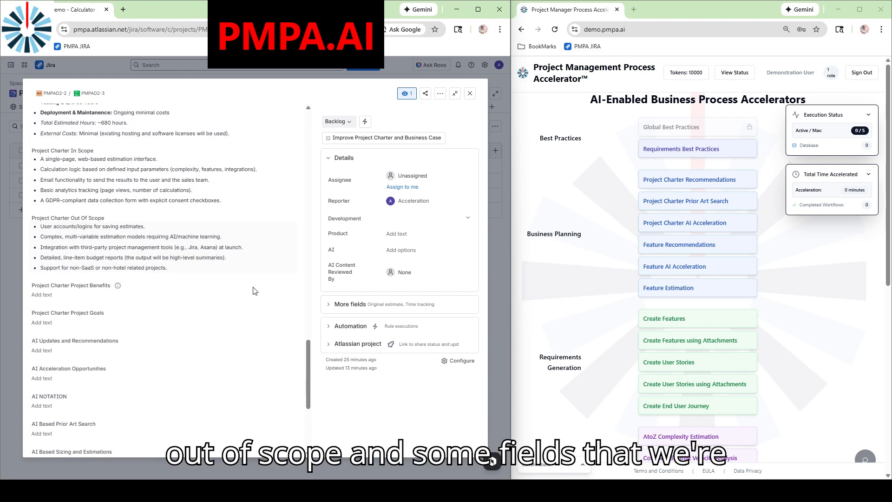
scroll(254, 291, "down", 1)
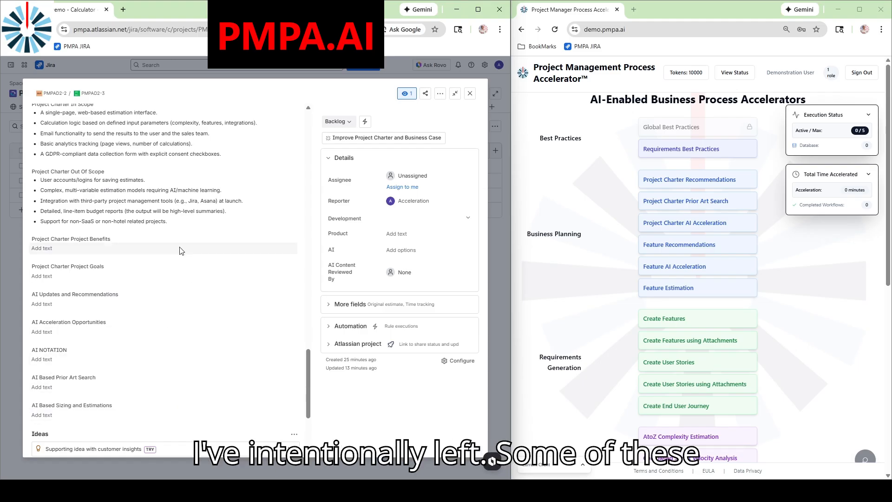
scroll(185, 283, "up", 3)
scroll(185, 284, "up", 4)
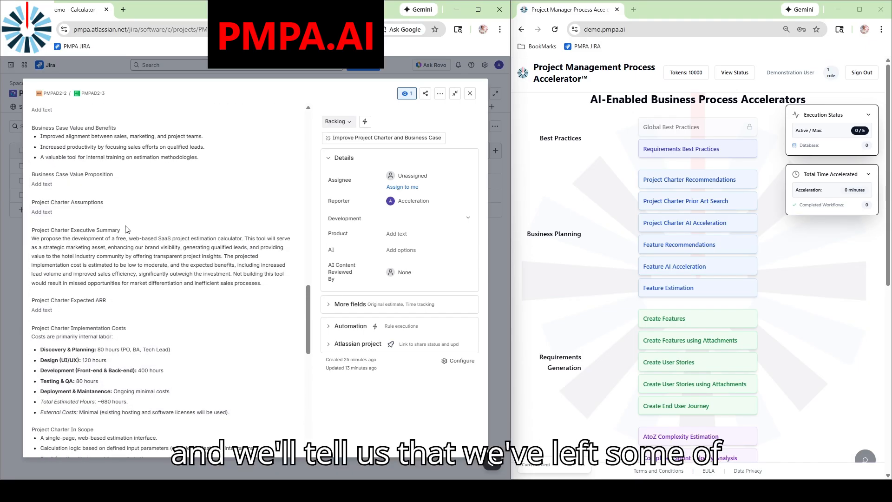
scroll(153, 233, "up", 3)
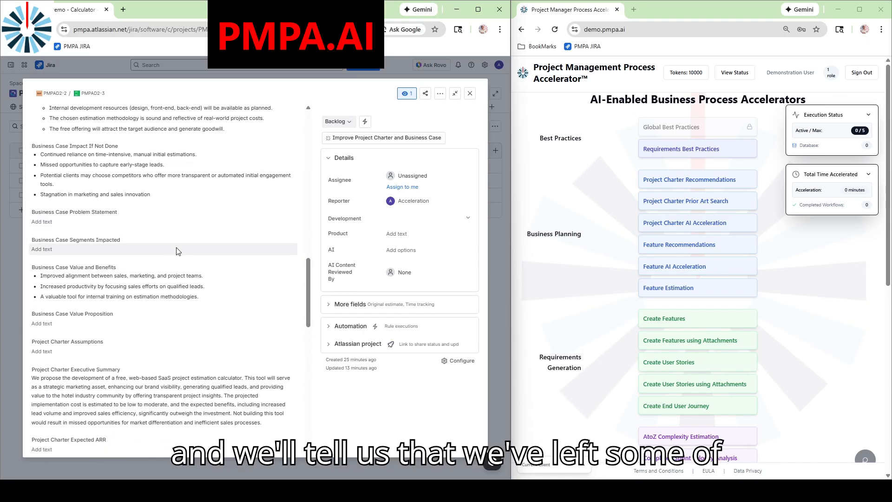
scroll(177, 251, "up", 15)
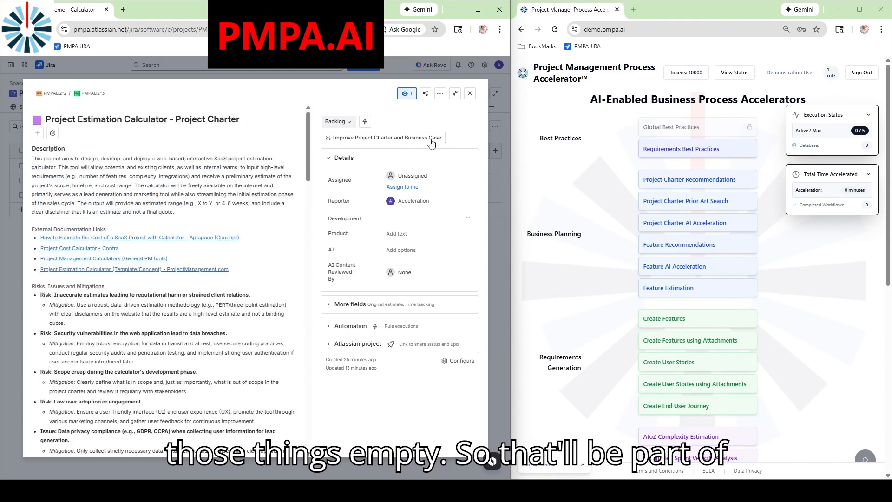
left_click(469, 94)
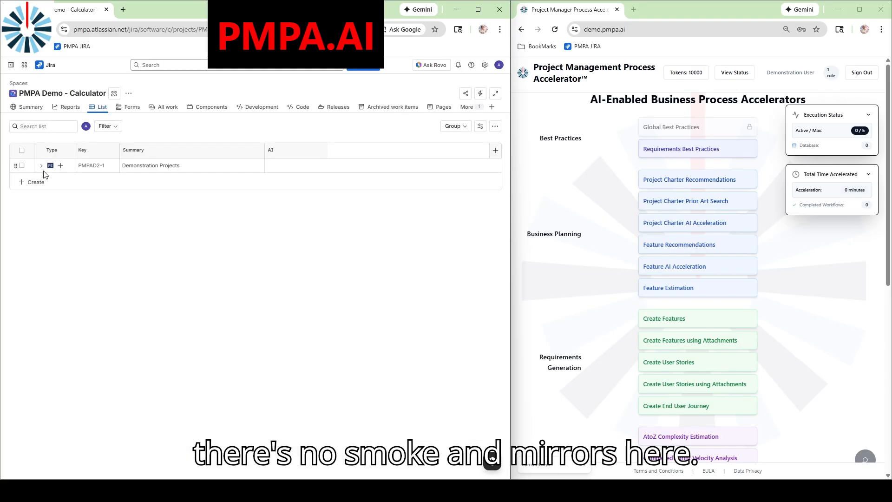
Expand Demonstration Projects and Project Estimation Calculator in the list to show their nested work items.
left_click(40, 166)
left_click(49, 181)
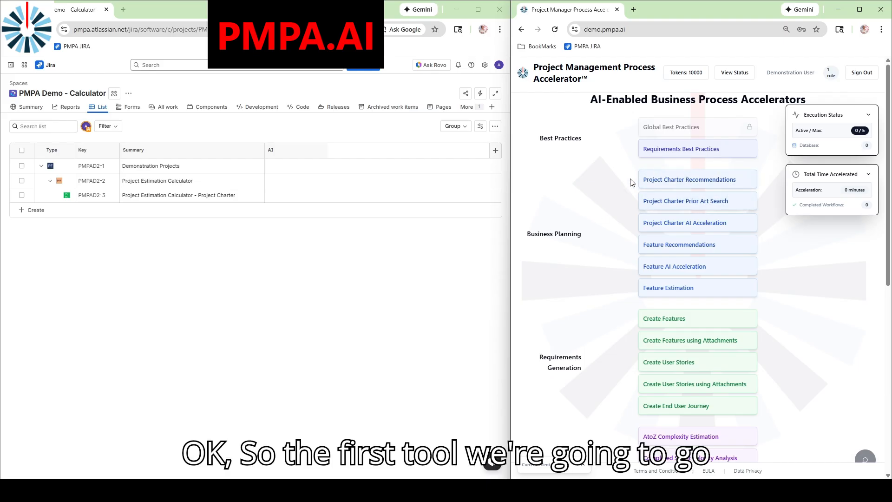
In the Project Management Process Accelerator, open Project Charter Recommendations, hide the help, and choose project PMPA Demo - Calculator (PMPAD2) with issue ID PMPAD2-2.
left_click(748, 184)
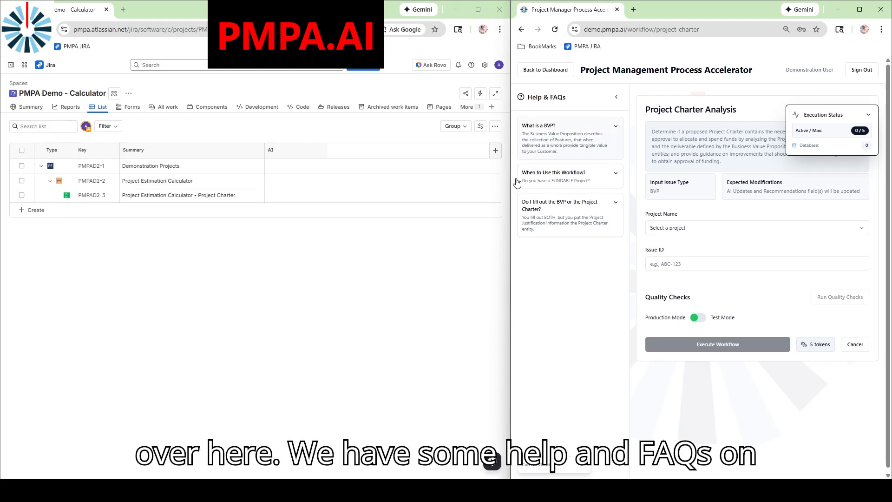
left_click(617, 97)
left_click(658, 232)
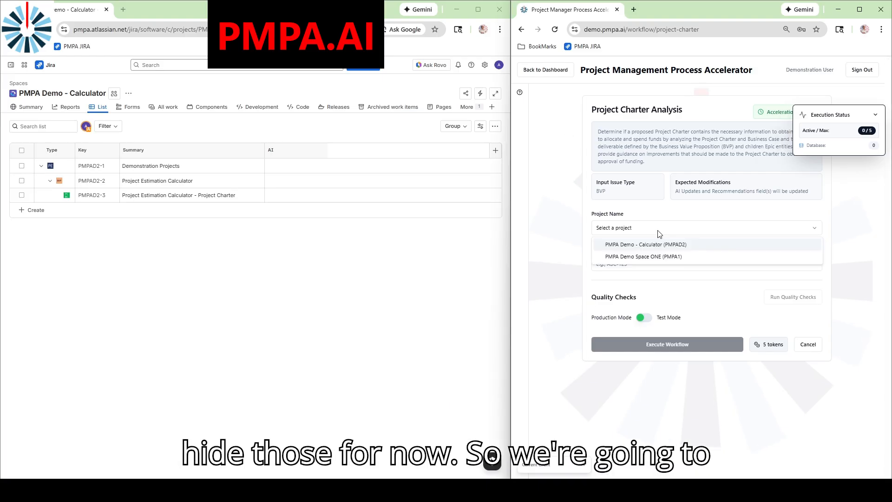
left_click(692, 246)
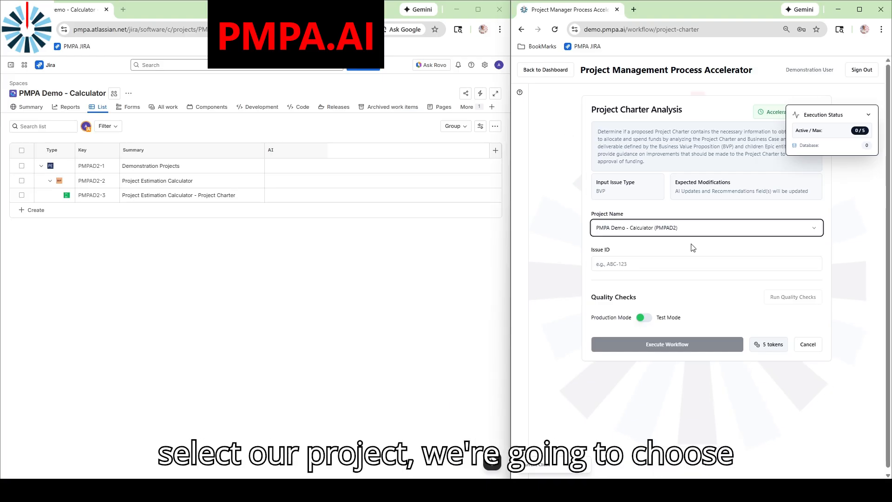
left_click(658, 264)
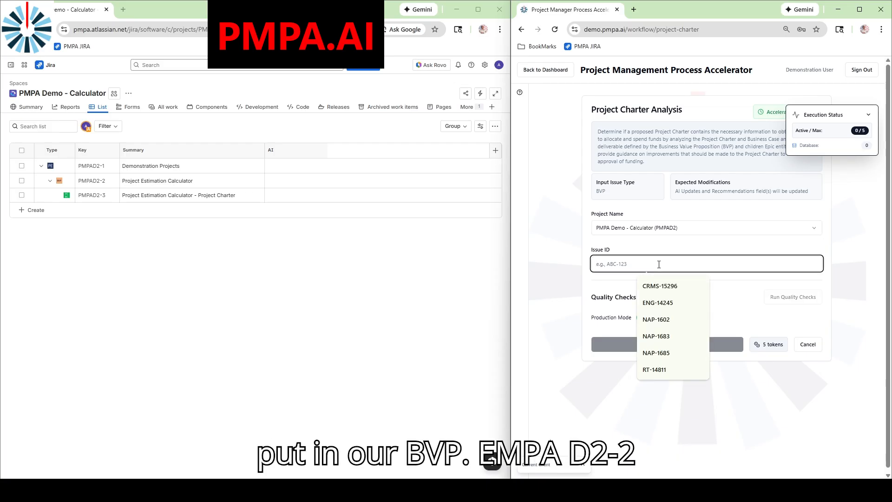
type("PMPAD2-2")
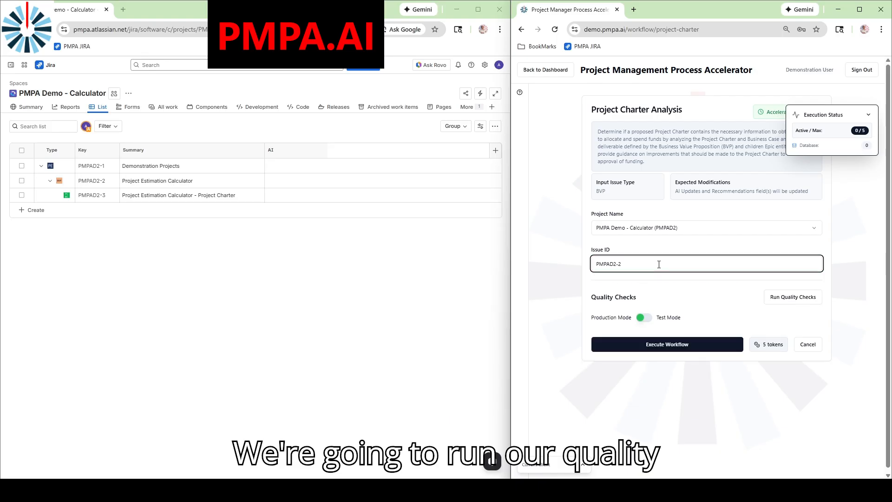
Run the quality checks on the chosen issue and execute the Project Charter Analysis workflow in production mode.
left_click(804, 300)
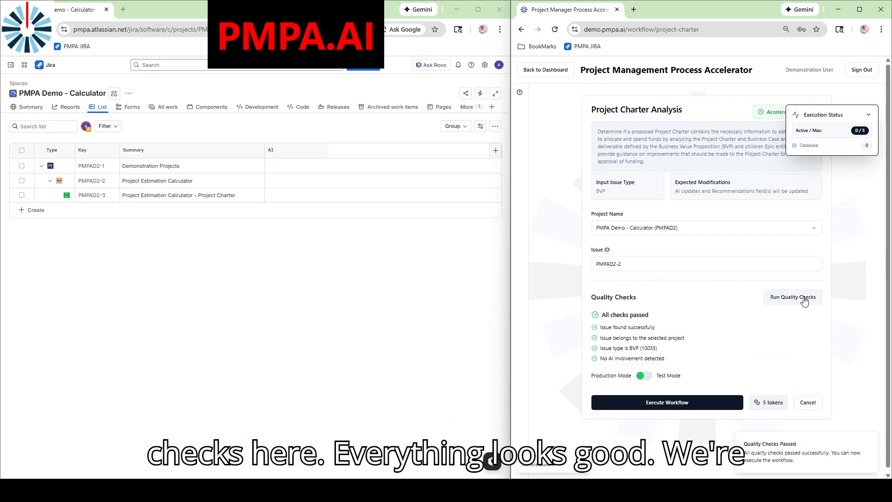
left_click(684, 401)
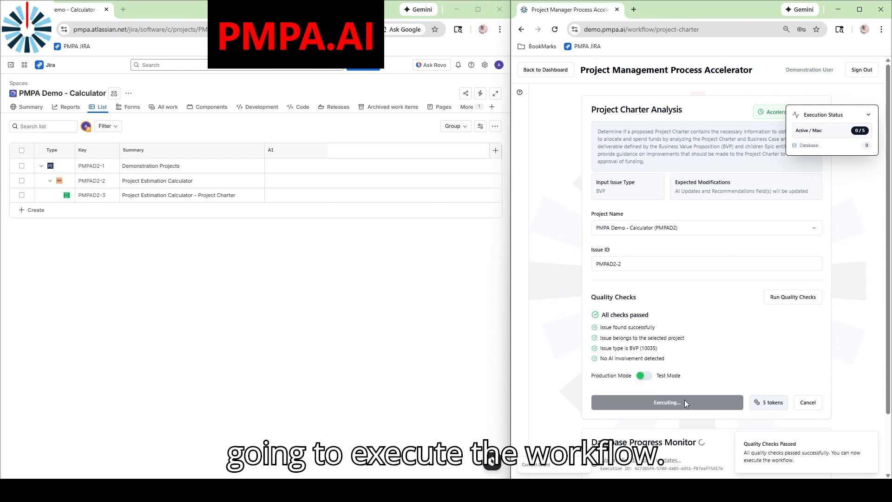
Check the charter analysis result in the Database Progress Monitor and open the modified work item PMPAD2-3 in Jira.
scroll(561, 371, "down", 5)
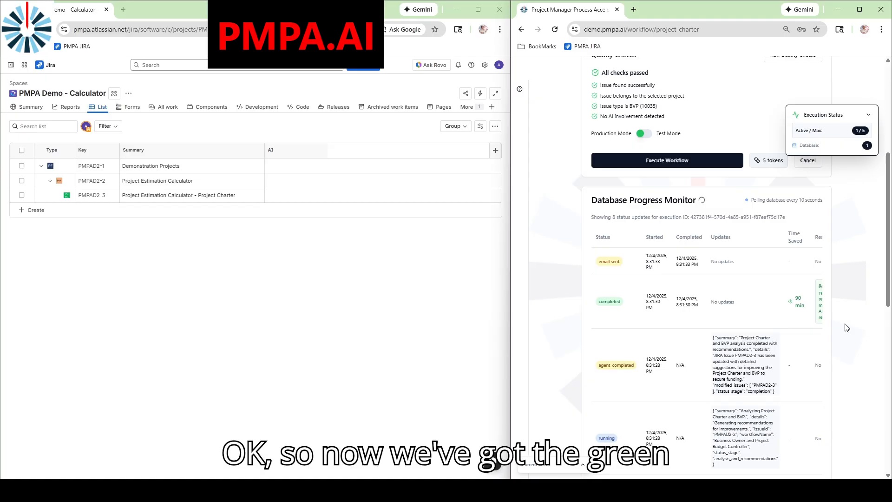
scroll(735, 315, "right", 2)
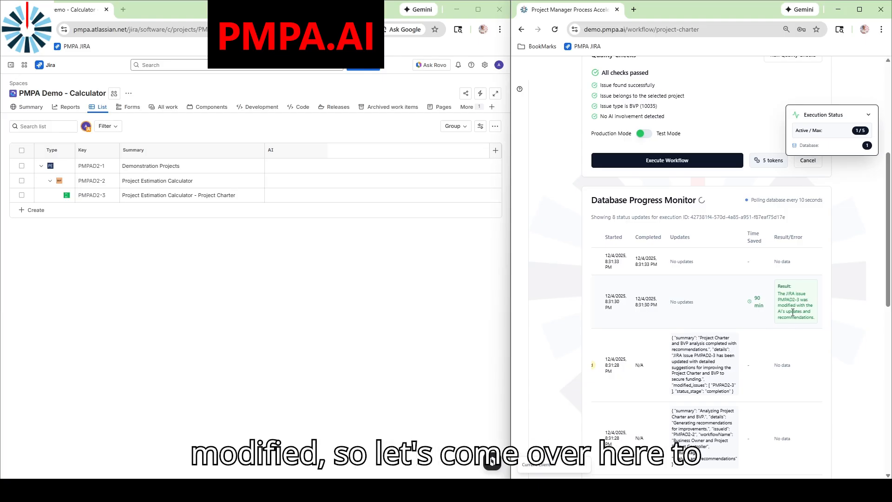
left_click(94, 199)
left_click(94, 199)
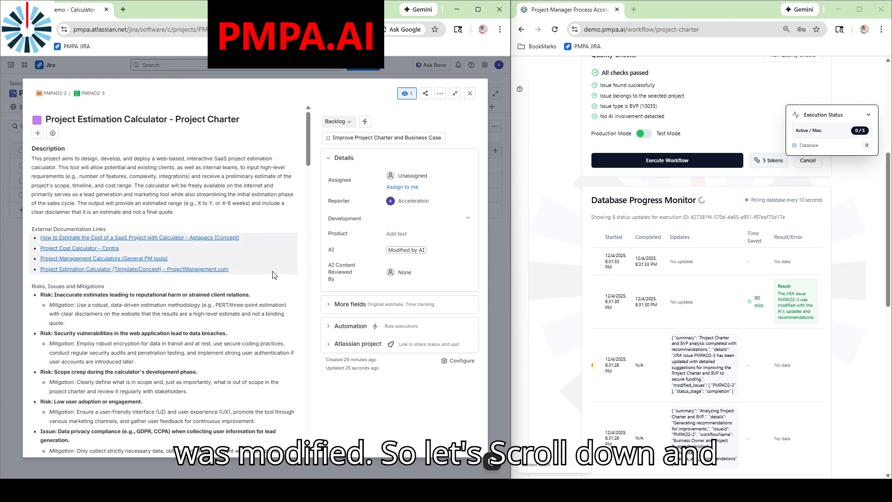
Read the AI Updates and Recommendations for the project charter and BVP in PMPAD2-3, closing the work item when done.
scroll(273, 275, "down", 10)
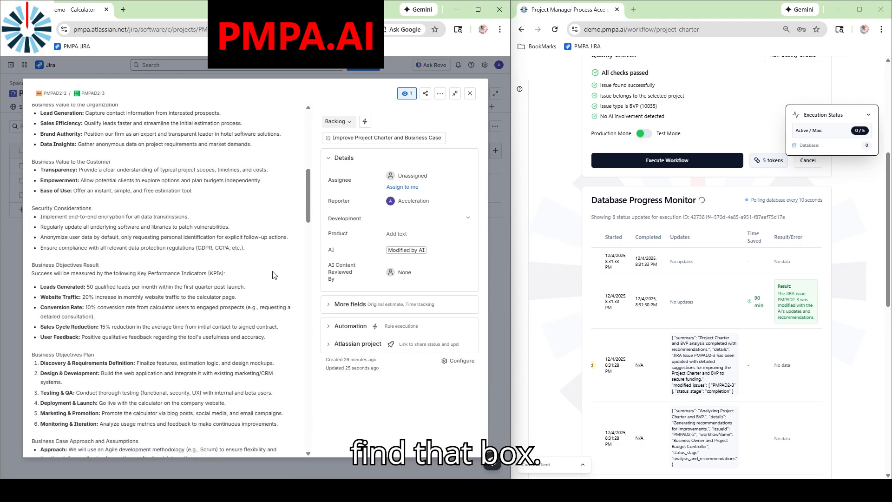
scroll(273, 275, "down", 10)
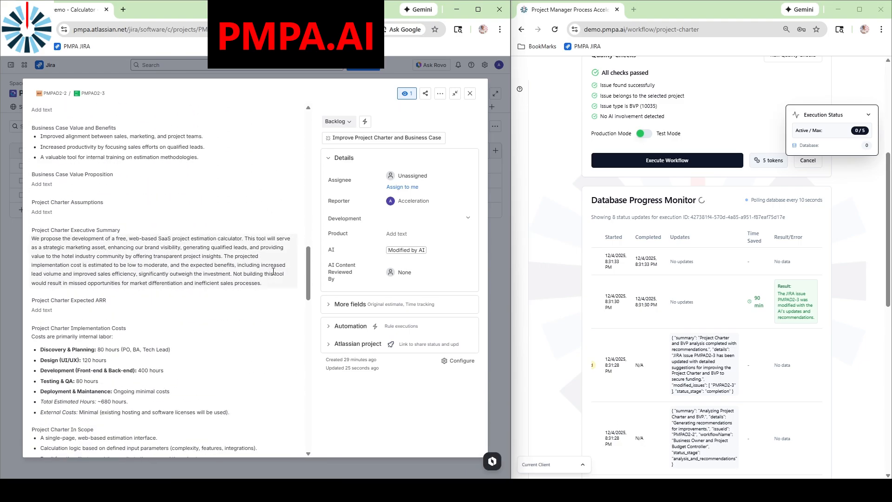
scroll(273, 271, "down", 6)
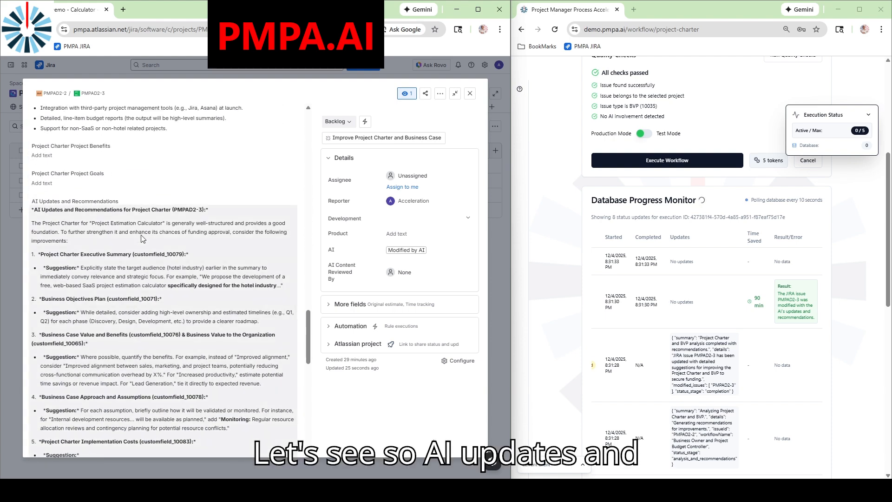
scroll(56, 211, "down", 1)
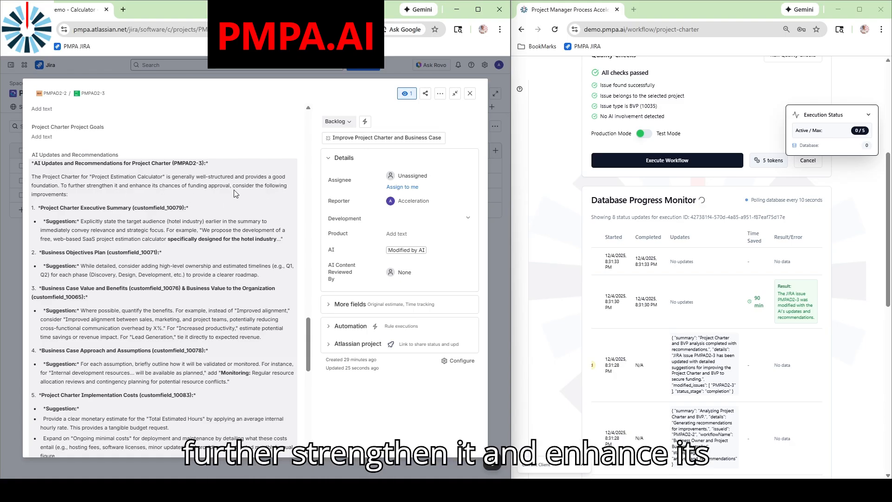
scroll(274, 188, "down", 1)
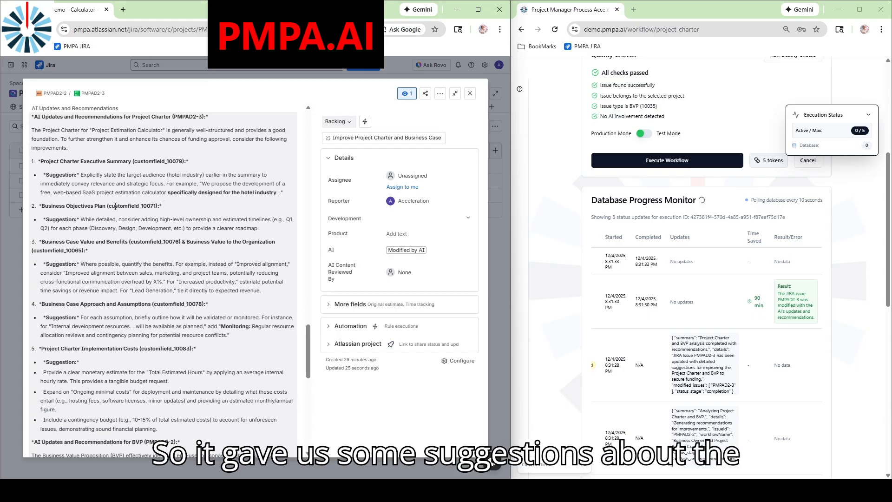
scroll(121, 230, "down", 1)
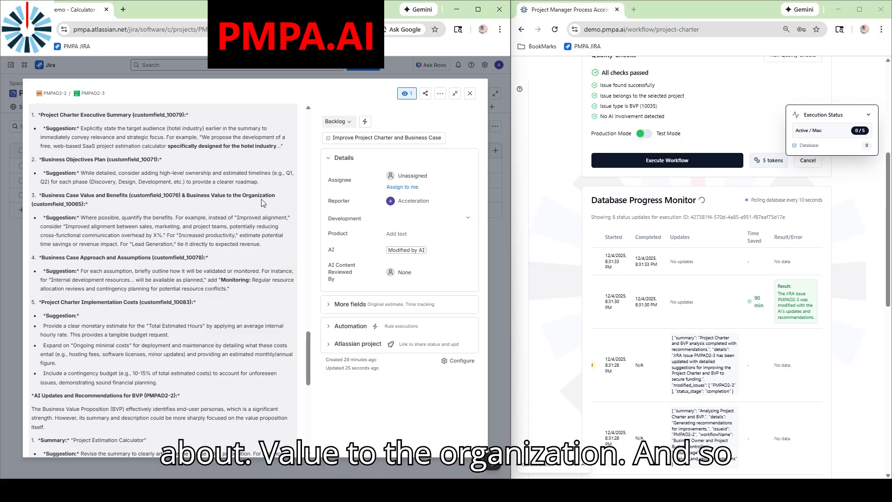
scroll(263, 203, "down", 1)
scroll(108, 222, "down", 1)
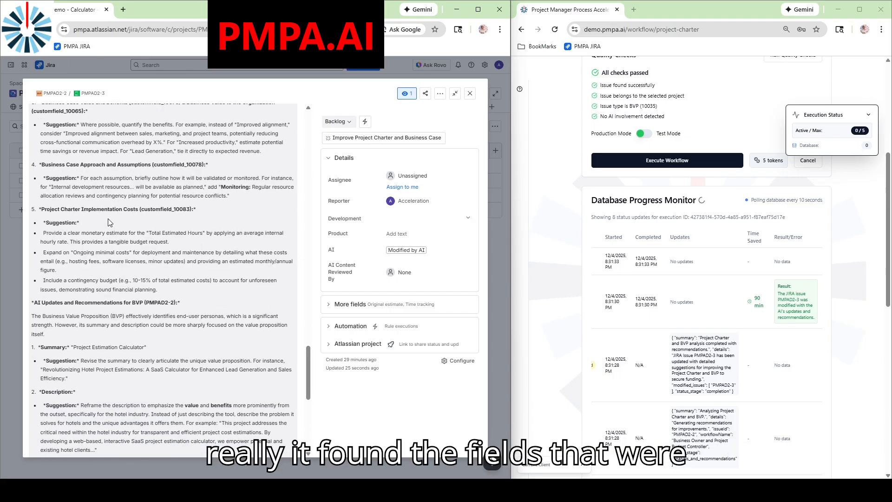
scroll(107, 222, "down", 2)
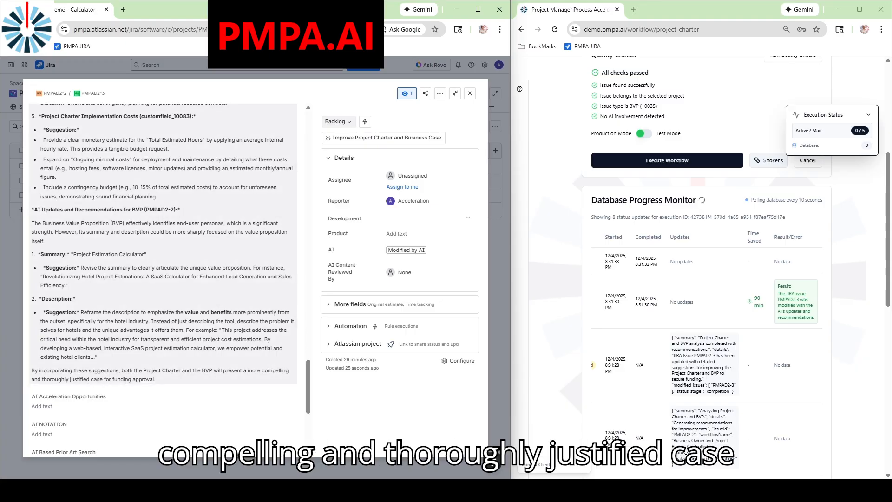
left_click(470, 96)
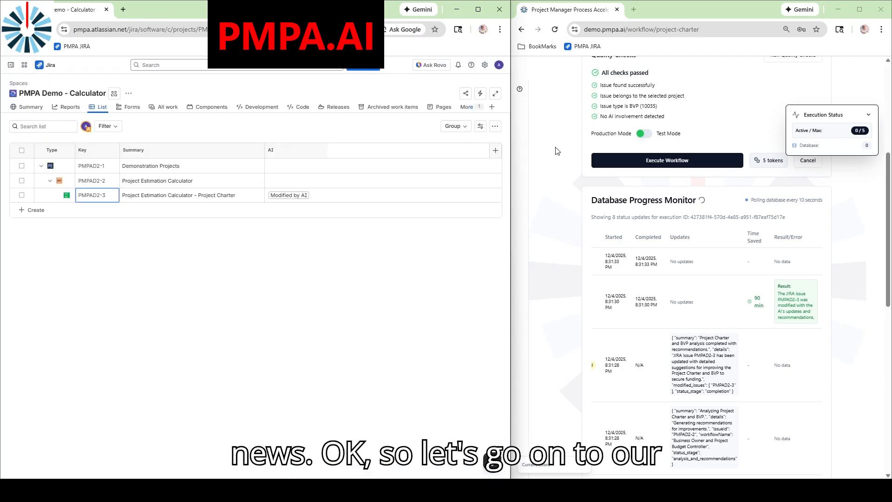
Return to the Process Accelerator dashboard and open Project Charter Prior Art Search with its help and FAQs hidden.
scroll(558, 158, "up", 5)
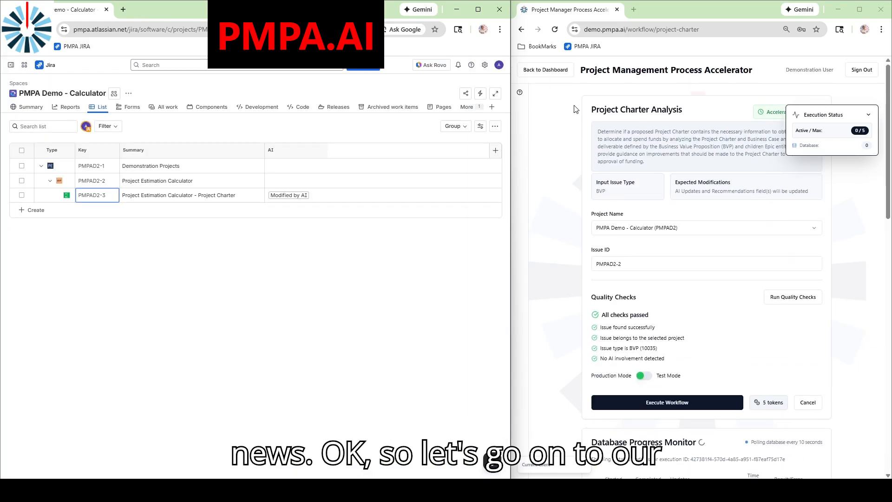
left_click(541, 69)
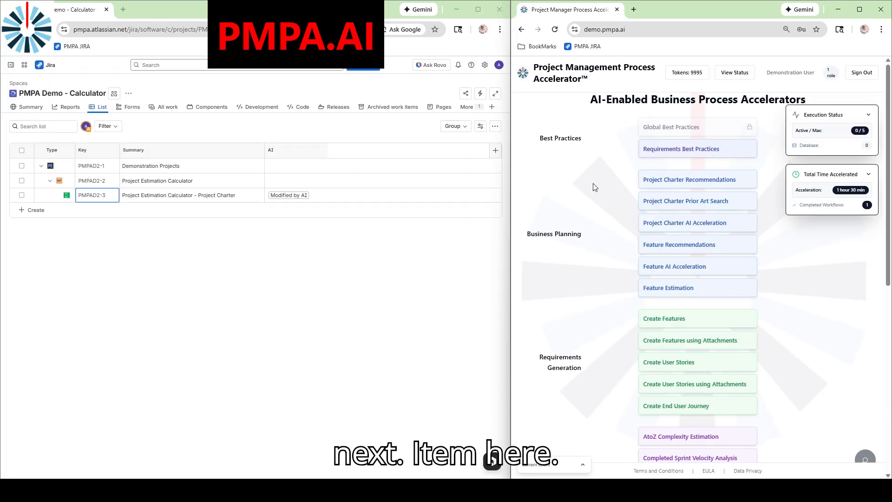
left_click(729, 207)
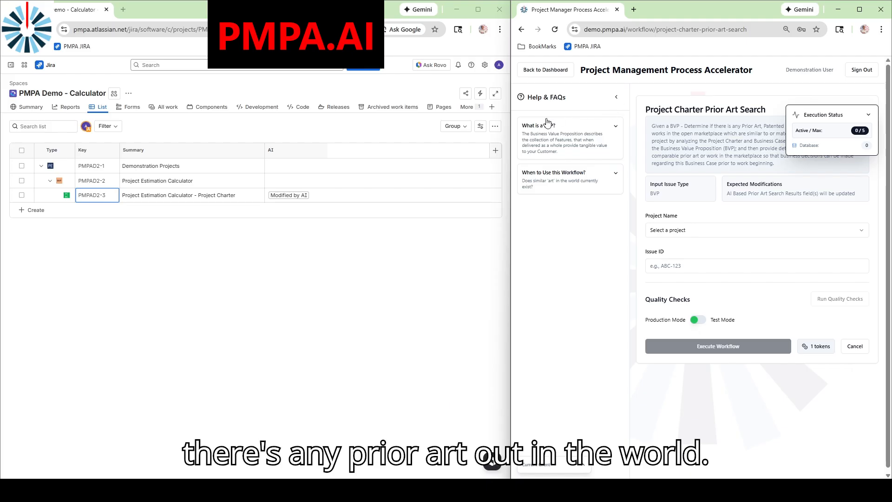
left_click(616, 97)
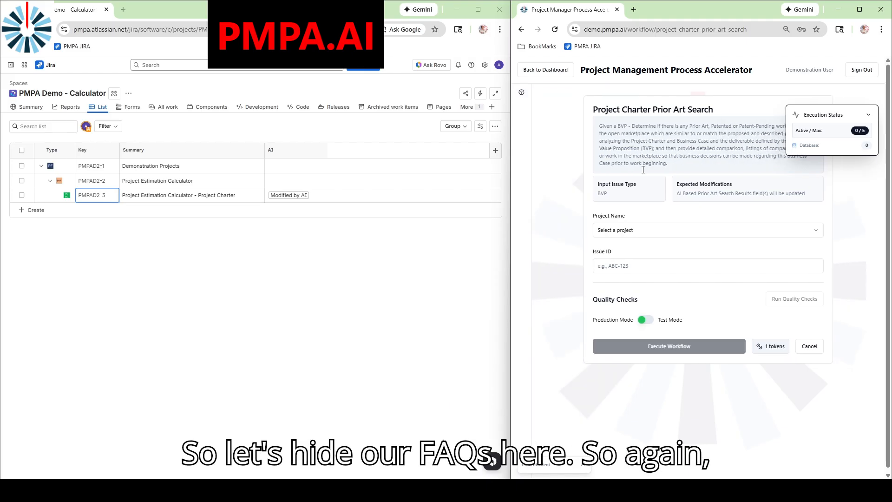
Run the quality checks and execute the prior art search in production mode for project PMPA Demo - Calculator (PMPAD2), issue ID PMPAD2-2.
left_click(668, 232)
left_click(682, 251)
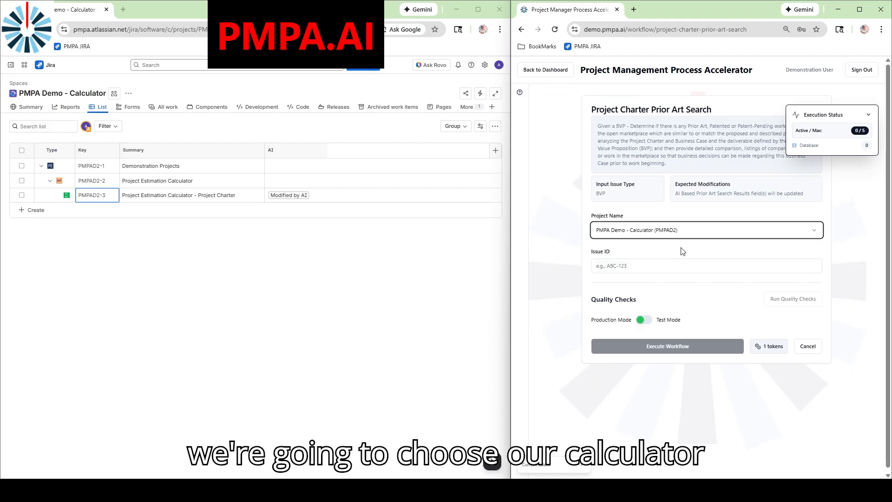
left_click(637, 265)
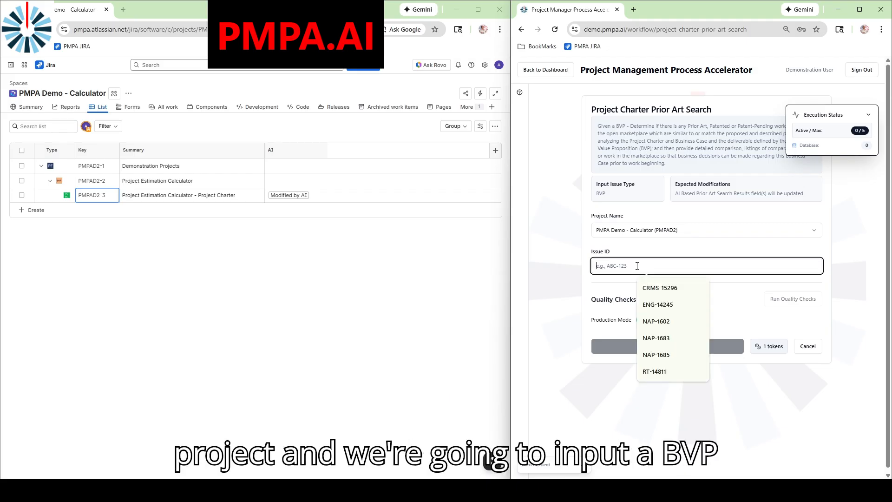
type("PMP")
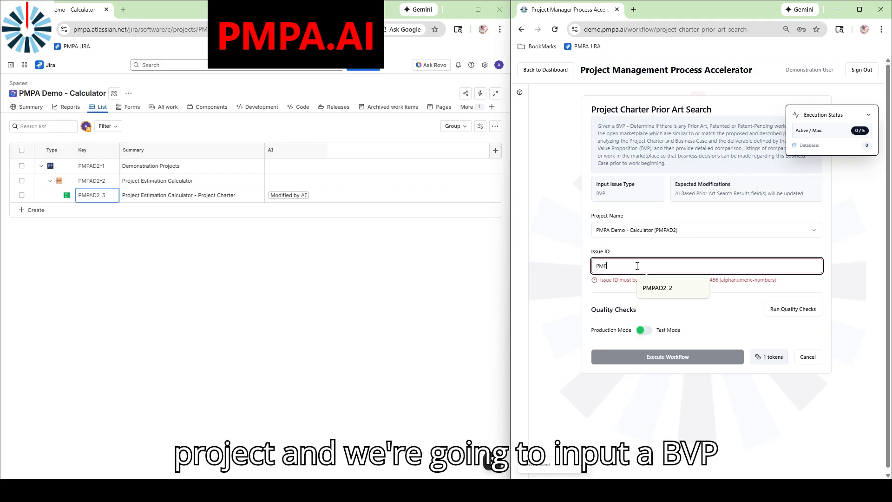
type("AD")
left_click(653, 288)
left_click(794, 301)
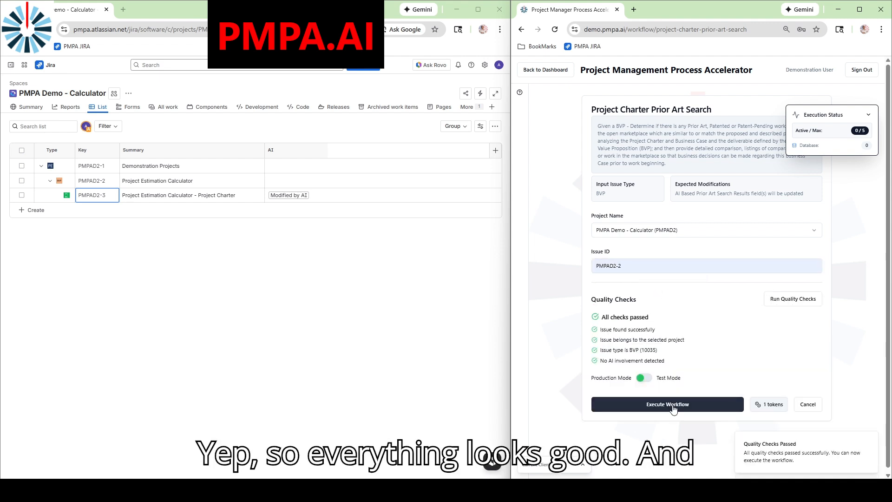
left_click(673, 408)
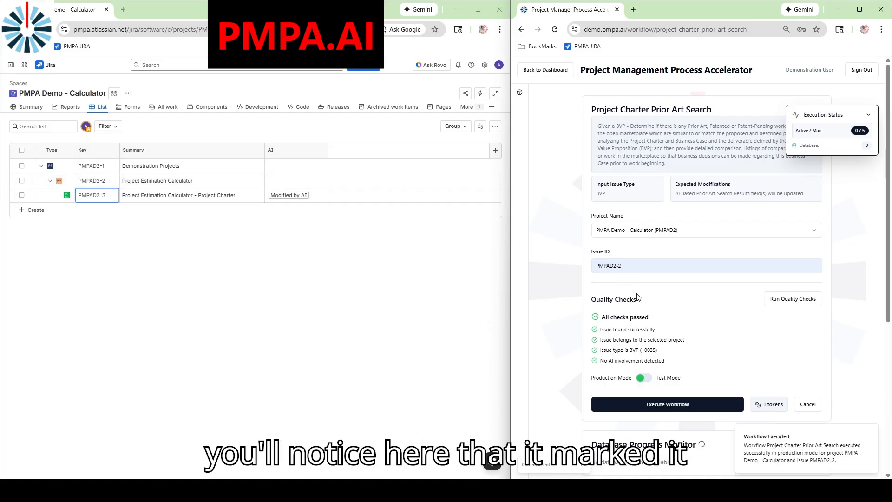
Check the prior art search's status updates and read its result summary in the Database Progress Monitor.
scroll(557, 281, "down", 5)
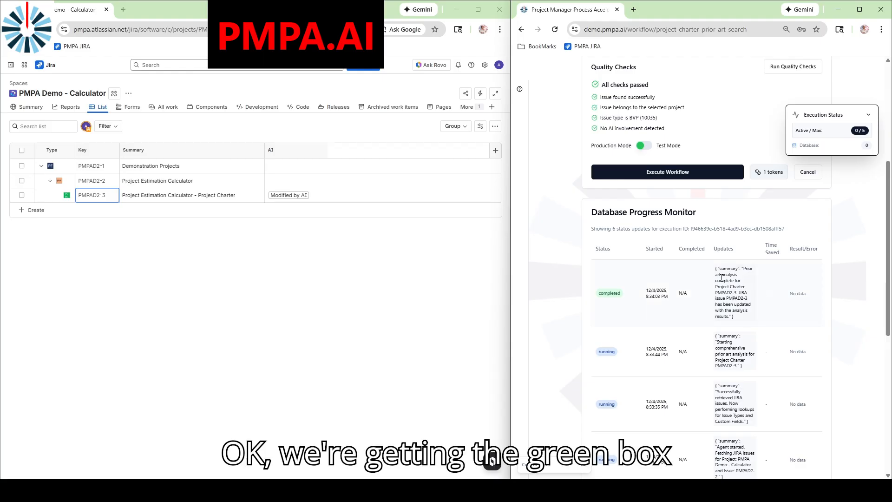
scroll(758, 296, "right", 2)
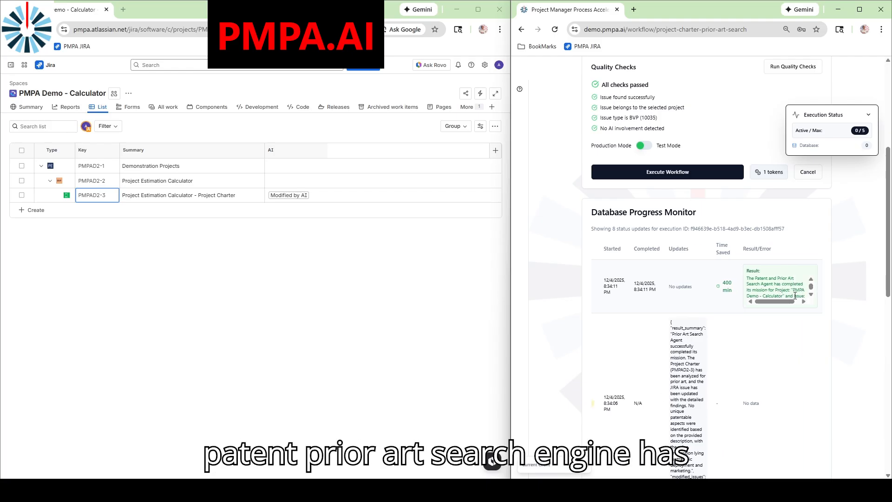
scroll(797, 287, "down", 1)
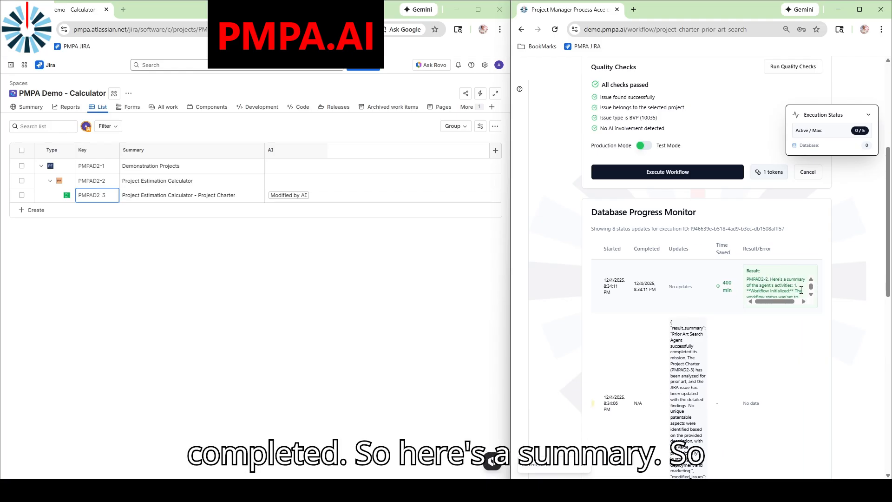
scroll(791, 288, "down", 2)
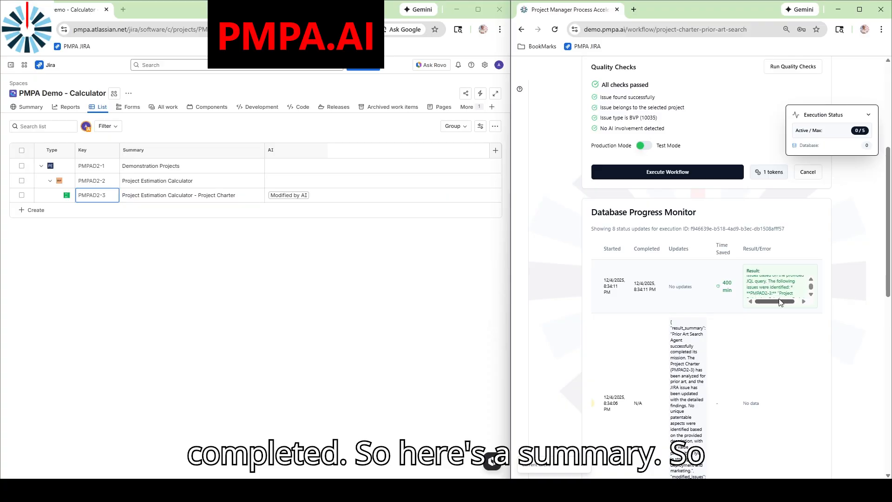
scroll(784, 320, "down", 4)
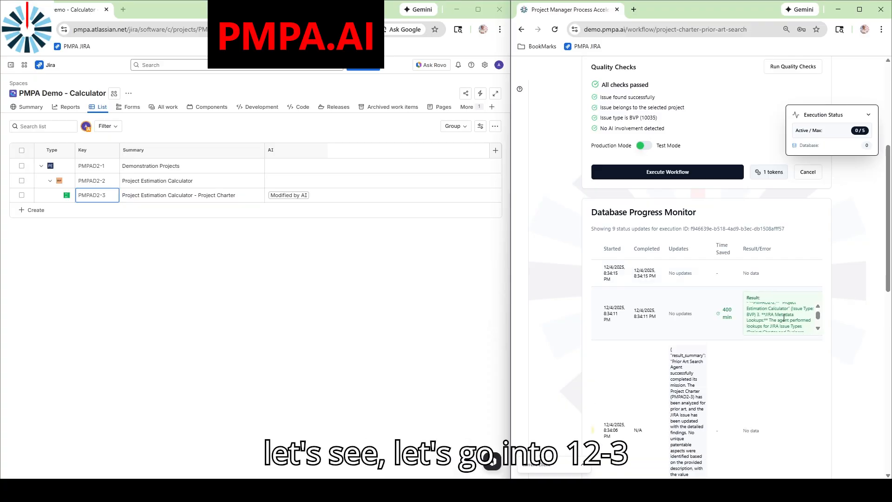
scroll(784, 320, "up", 2)
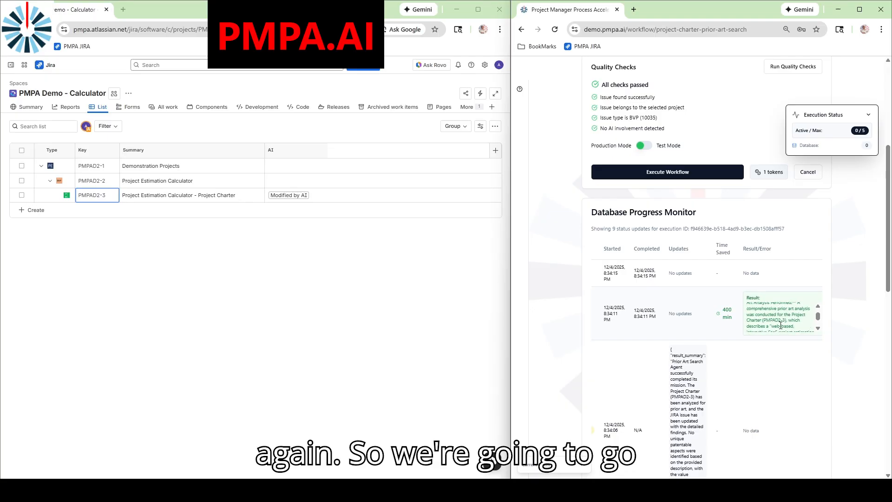
Open work item PMPAD2-3 in Jira and find its AI Based Prior Art Search field.
left_click(95, 195)
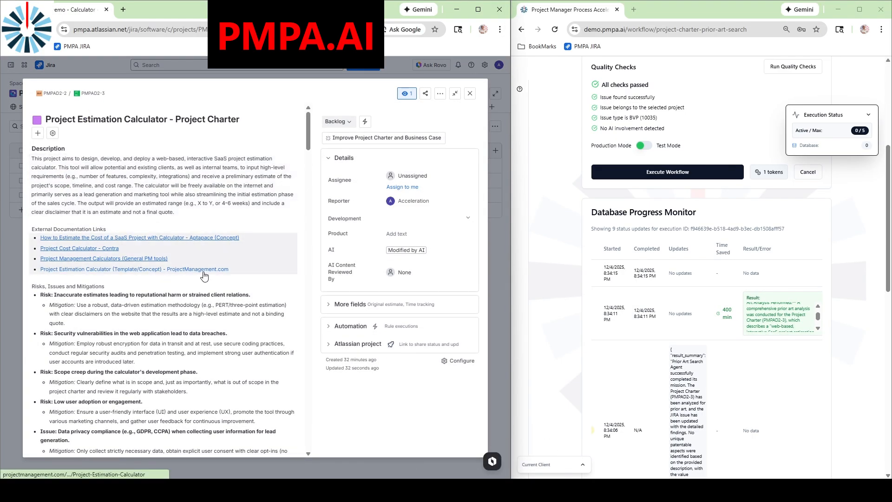
scroll(205, 275, "down", 3)
scroll(204, 275, "down", 7)
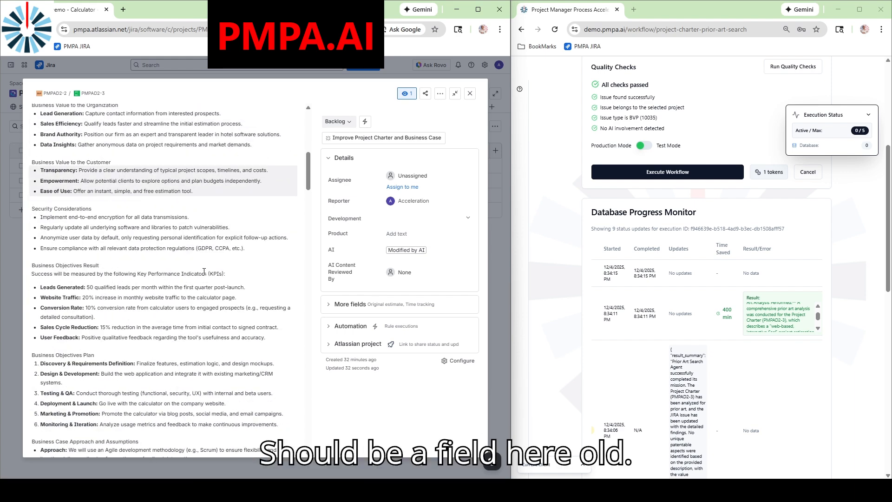
scroll(204, 272, "down", 3)
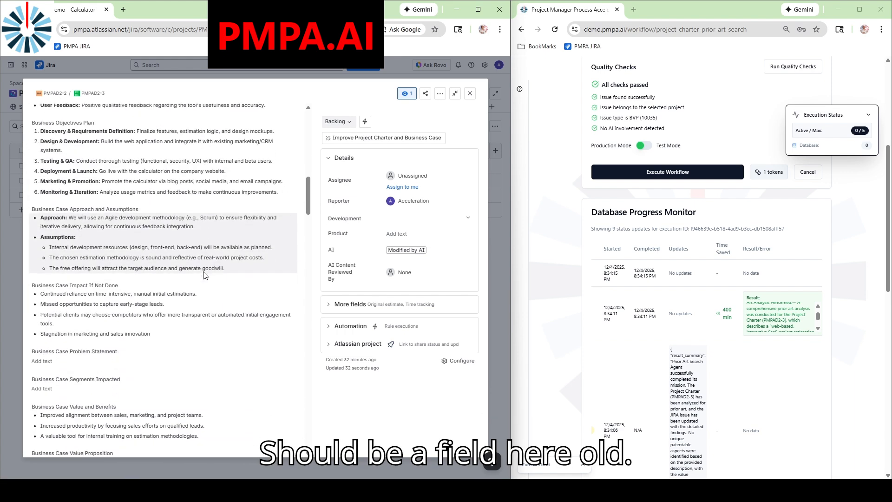
scroll(204, 275, "down", 7)
scroll(203, 275, "down", 7)
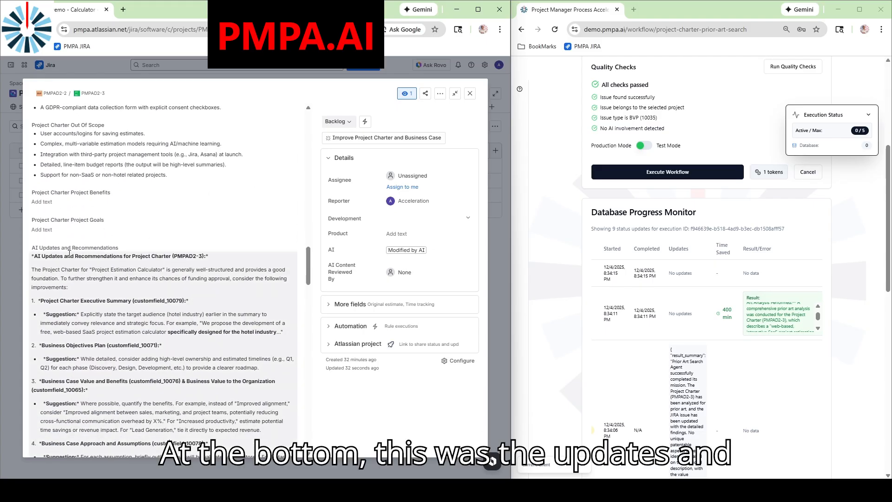
scroll(69, 253, "down", 12)
scroll(181, 265, "down", 5)
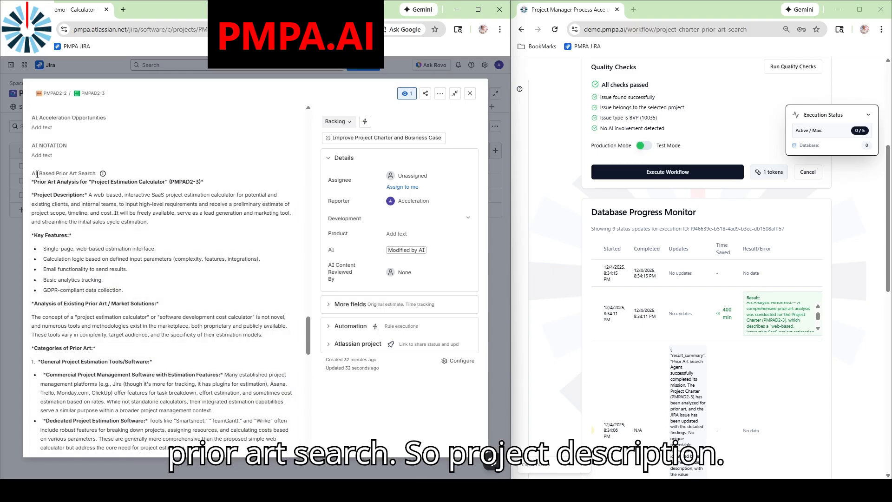
Read the AI Based Prior Art Search field of PMPAD2-3, from the project description through the prior art categories to the references and conclusion.
scroll(86, 157, "down", 1)
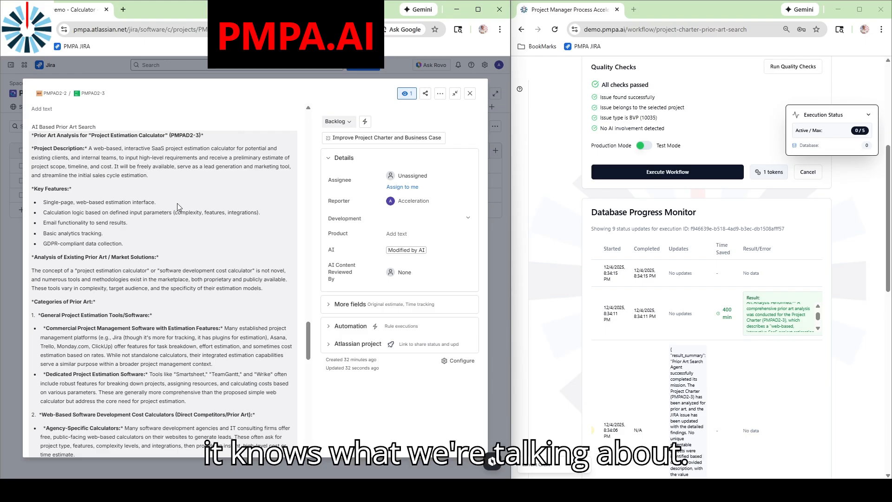
scroll(180, 209, "down", 1)
scroll(115, 212, "down", 1)
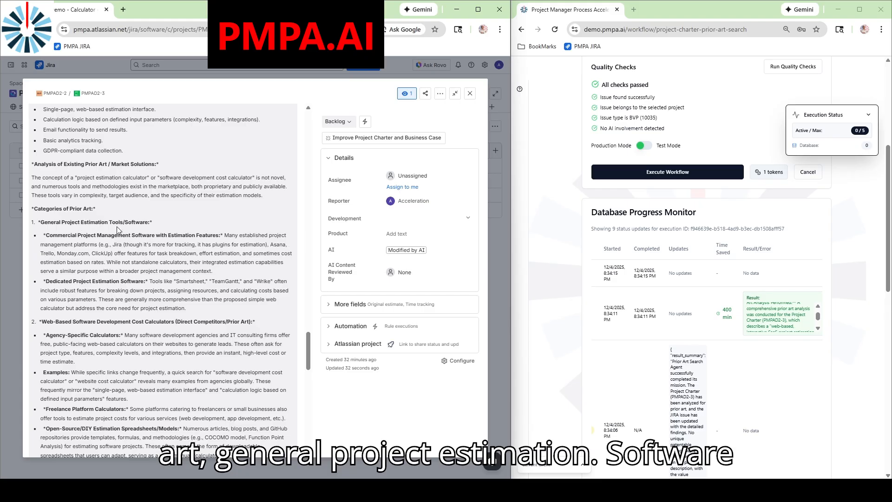
scroll(118, 229, "down", 1)
scroll(222, 281, "down", 1)
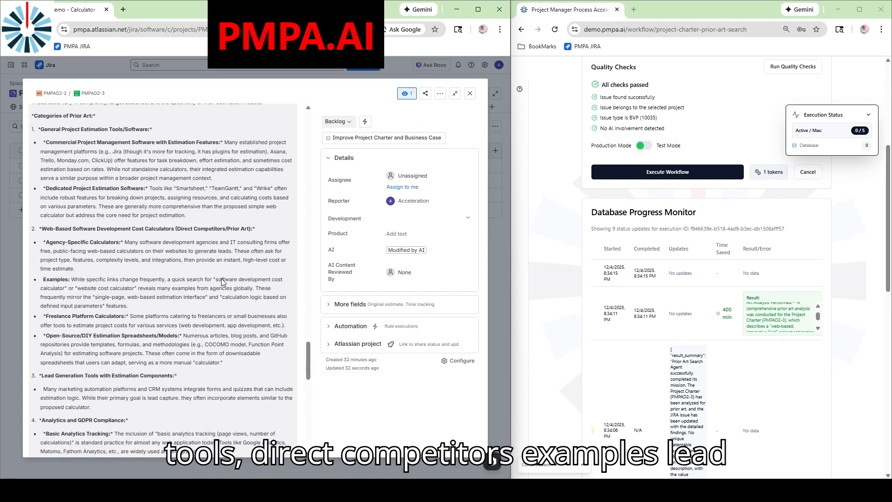
scroll(191, 296, "down", 4)
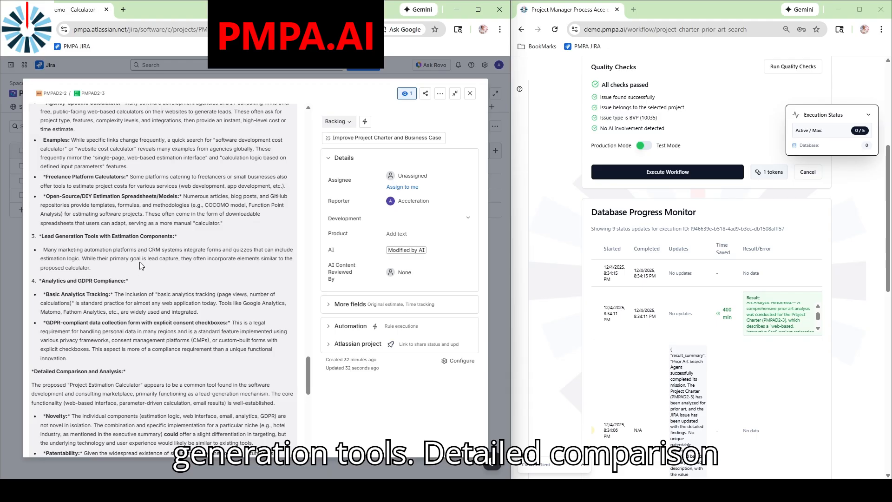
scroll(158, 267, "down", 2)
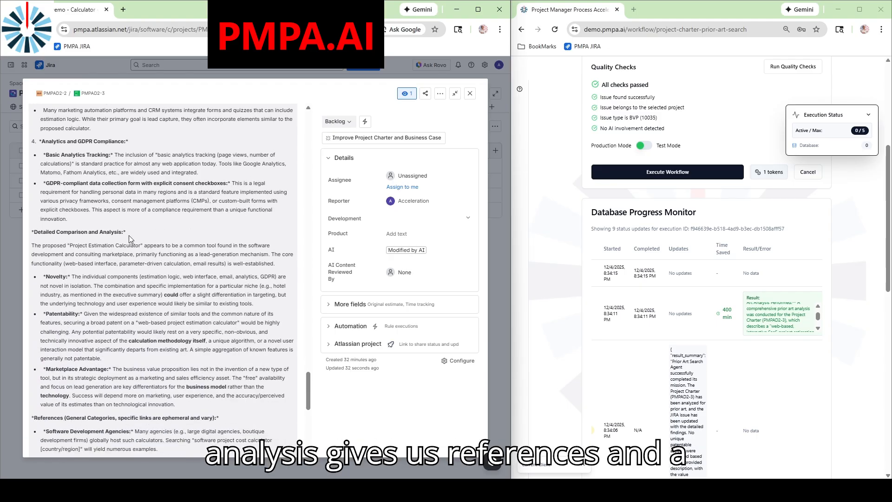
scroll(130, 239, "down", 1)
scroll(107, 274, "down", 2)
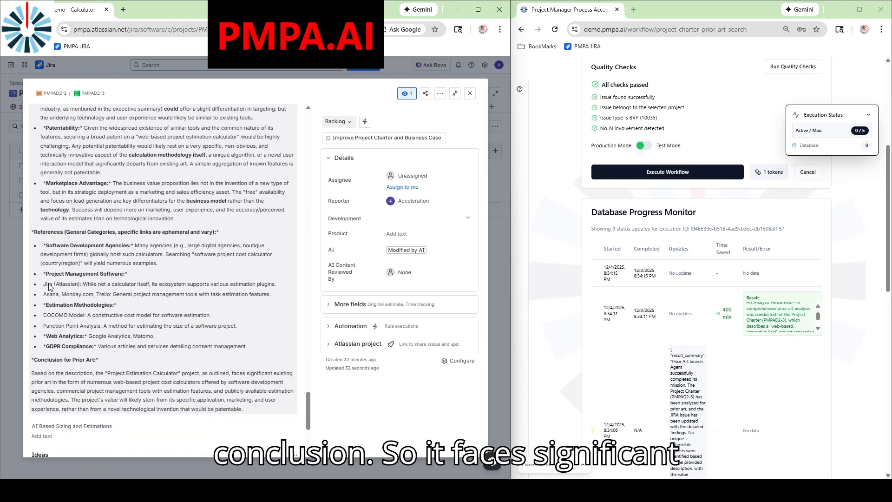
scroll(118, 283, "down", 1)
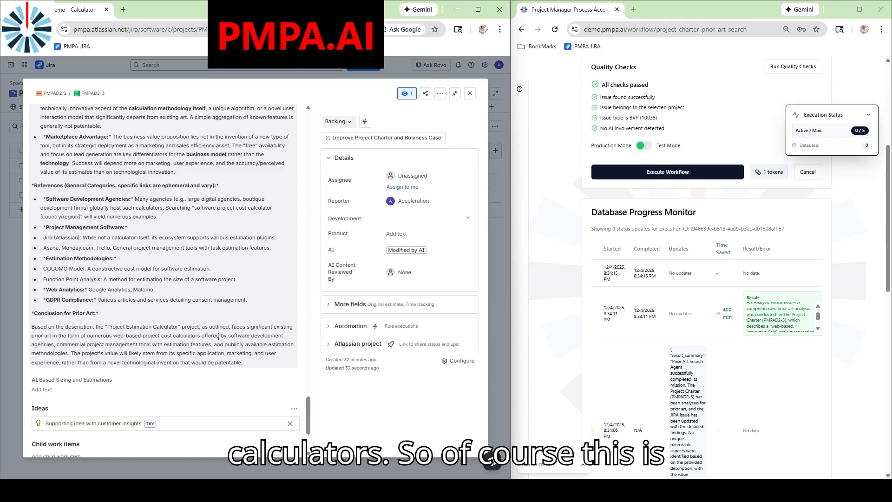
scroll(219, 336, "up", 1)
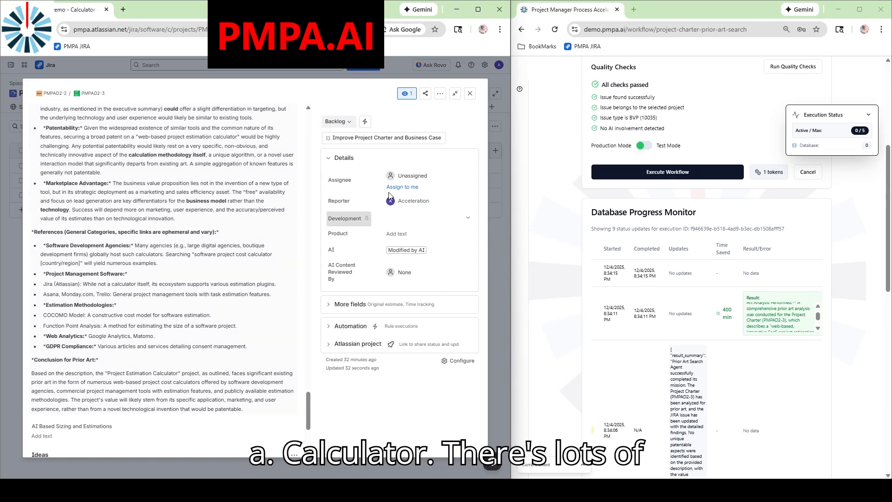
Close work item PMPAD2-3, return to the Process Accelerator dashboard and open the Project Charter AI Acceleration workflow.
left_click(469, 93)
scroll(544, 245, "up", 3)
scroll(544, 245, "up", 2)
left_click(555, 73)
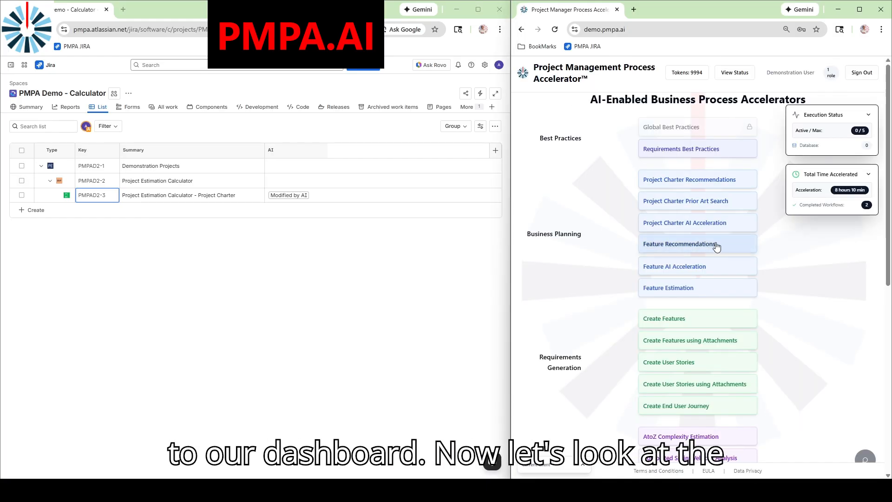
left_click(660, 226)
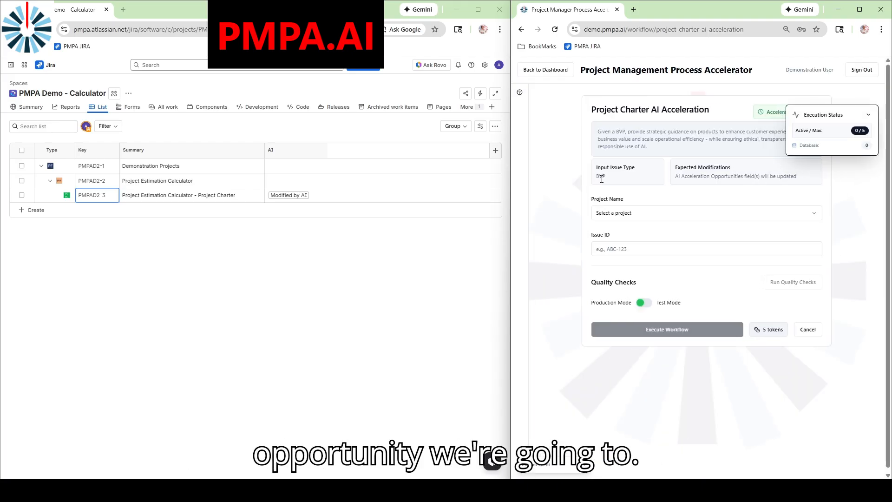
Run the quality checks and execute Project Charter AI Acceleration in production mode for project PMPA Demo - Calculator (PMPAD2), issue ID PMPAD2-2.
left_click(639, 215)
left_click(666, 232)
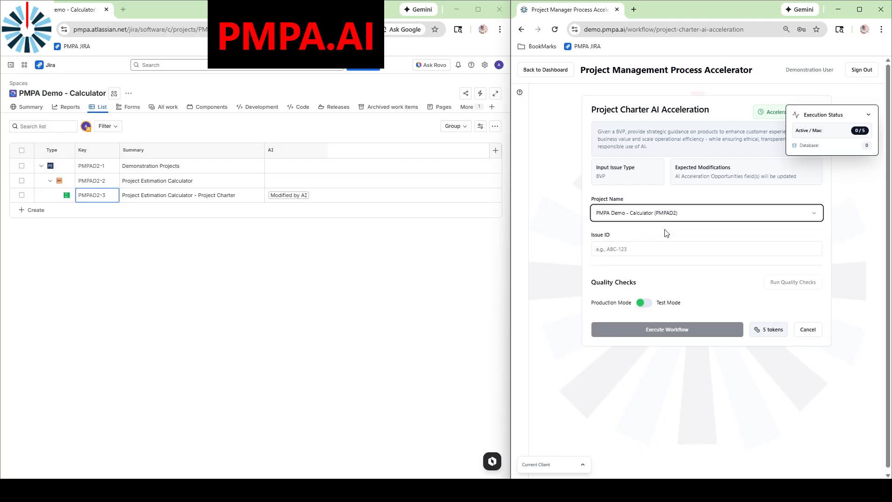
left_click(661, 251)
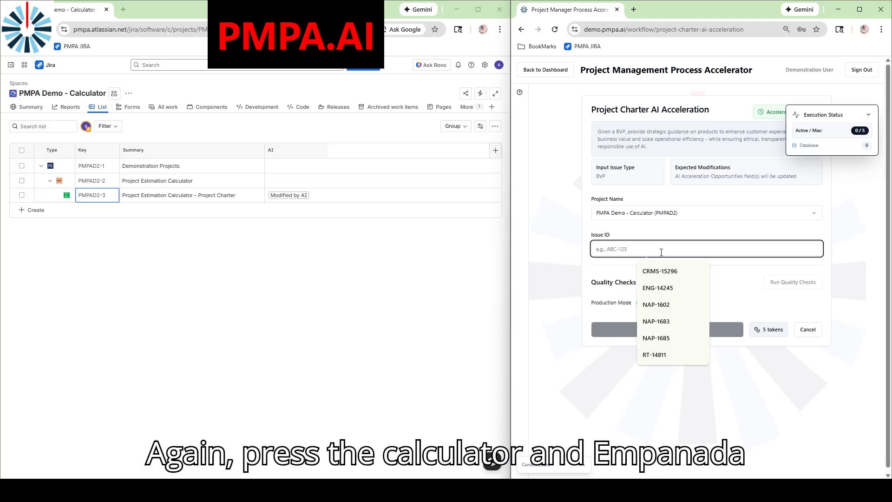
type("PMPAD2-2")
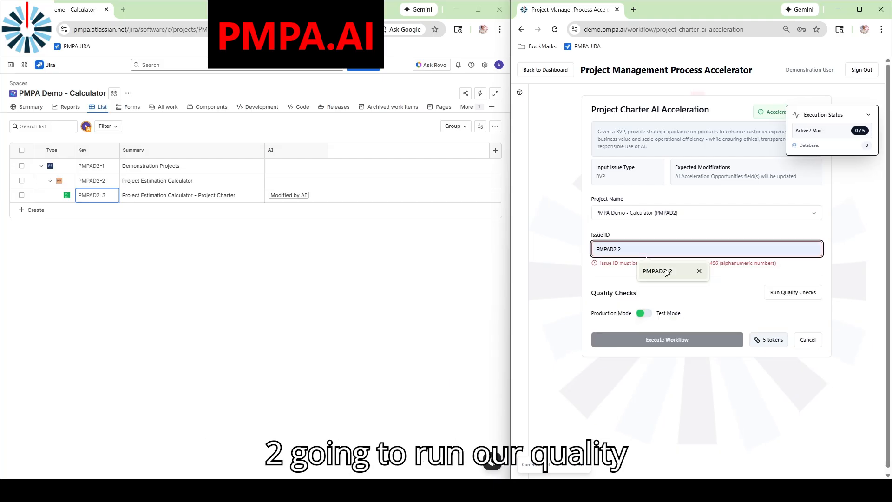
left_click(667, 273)
left_click(789, 283)
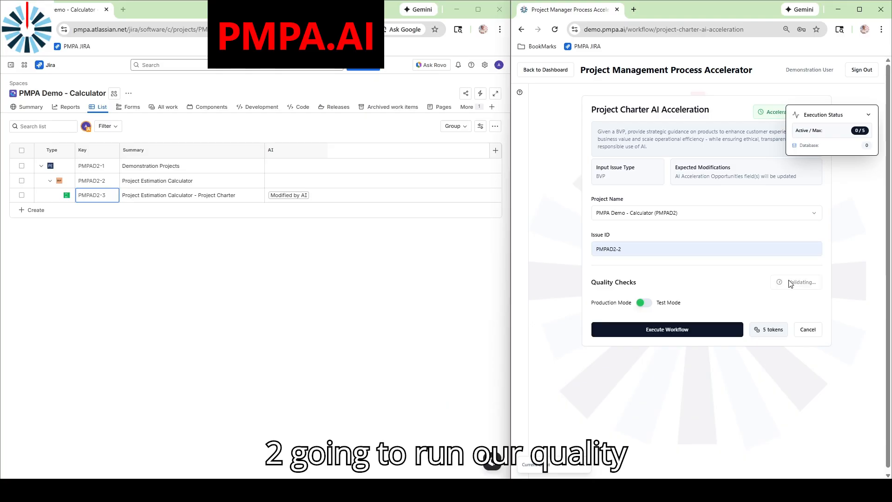
left_click(657, 386)
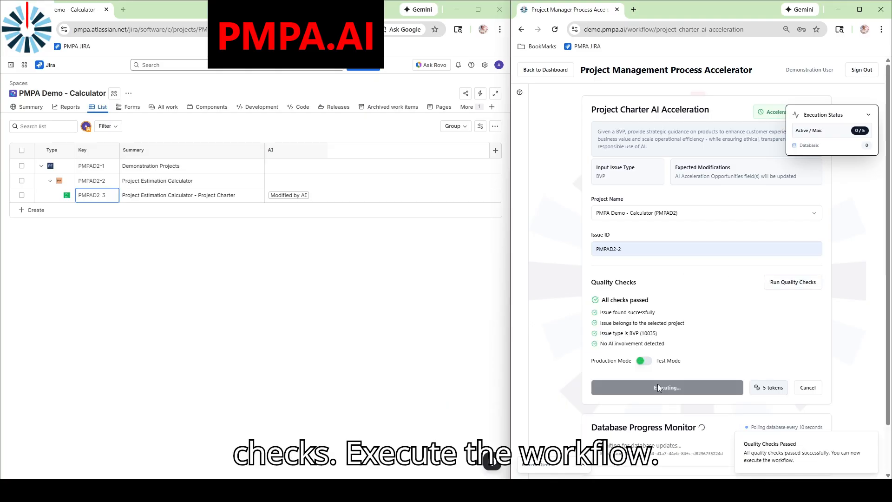
Look over the webhook results and collapse the Execution Status panel covering the AI Acceleration workflow's description.
scroll(560, 378, "down", 3)
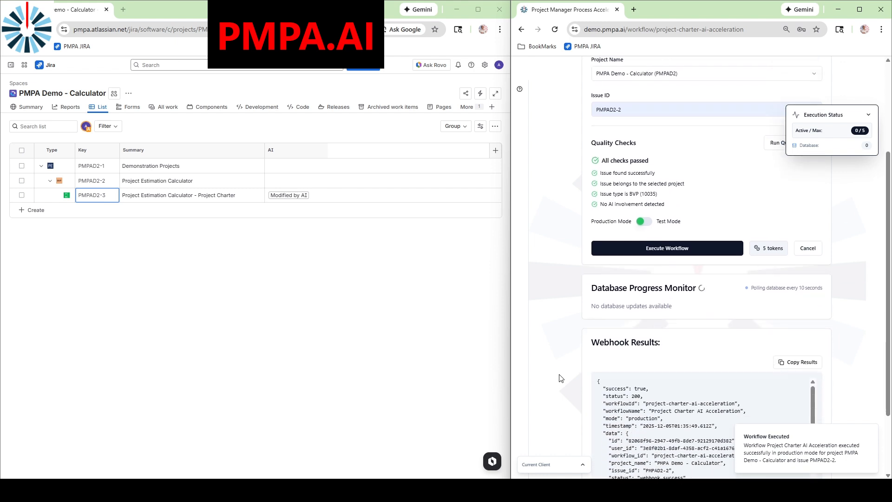
scroll(560, 379, "down", 2)
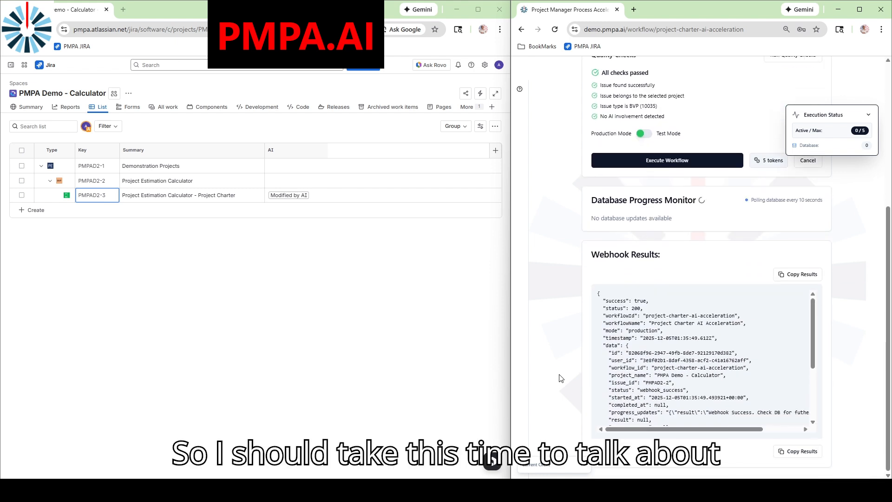
scroll(560, 378, "up", 5)
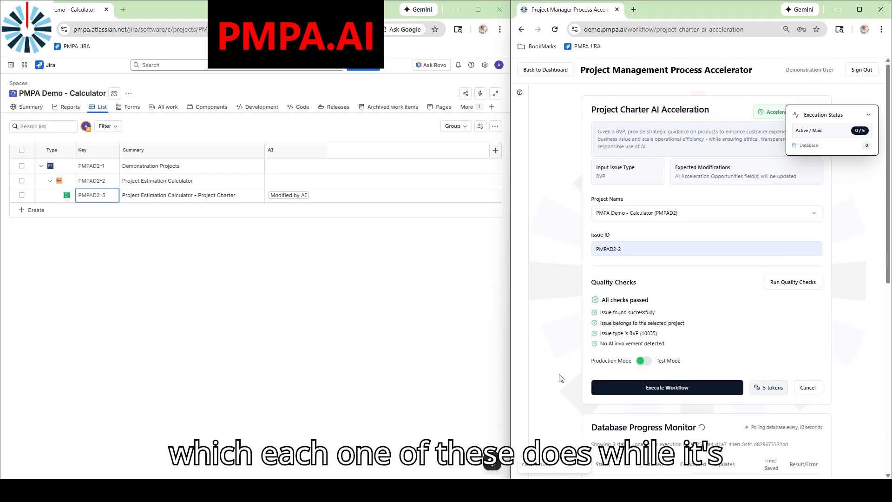
left_click(868, 114)
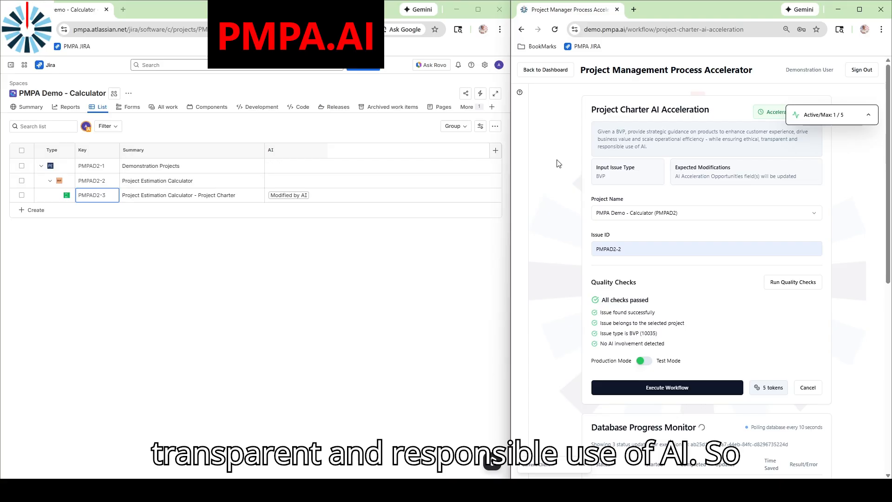
Check the AI Acceleration run's status updates, time saved and result entries in the Database Progress Monitor.
scroll(557, 181, "down", 3)
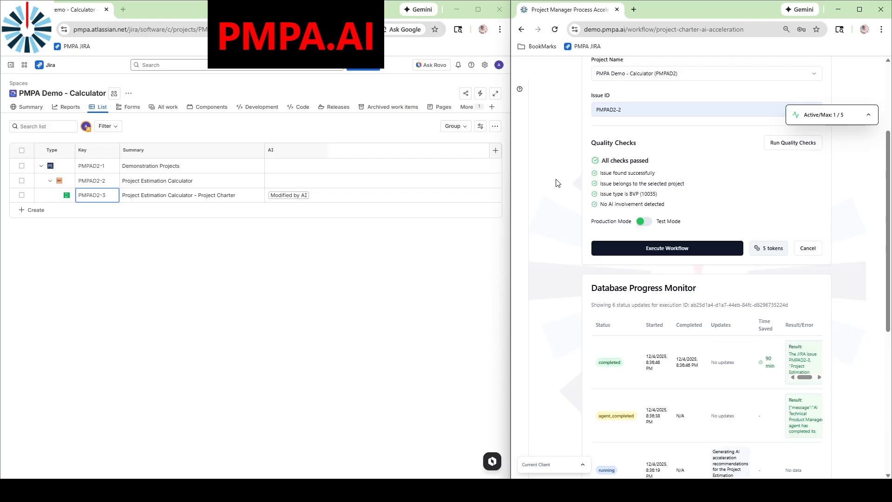
scroll(767, 384, "down", 1)
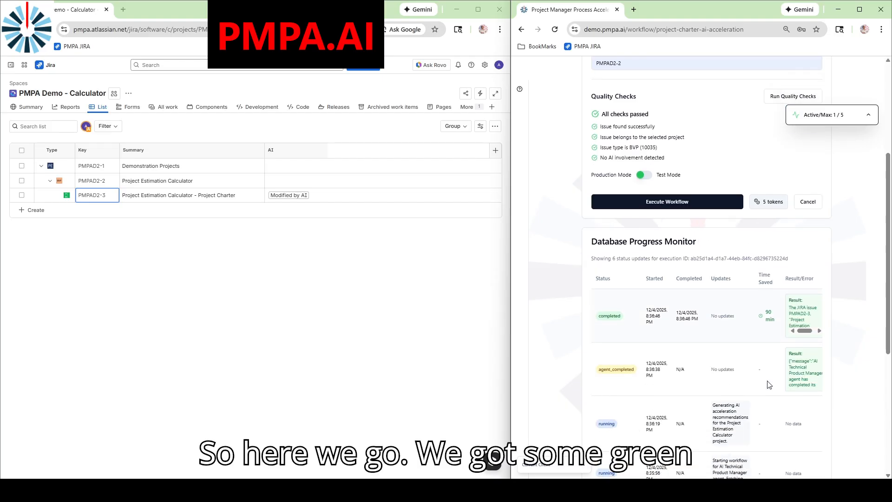
scroll(758, 356, "right", 1)
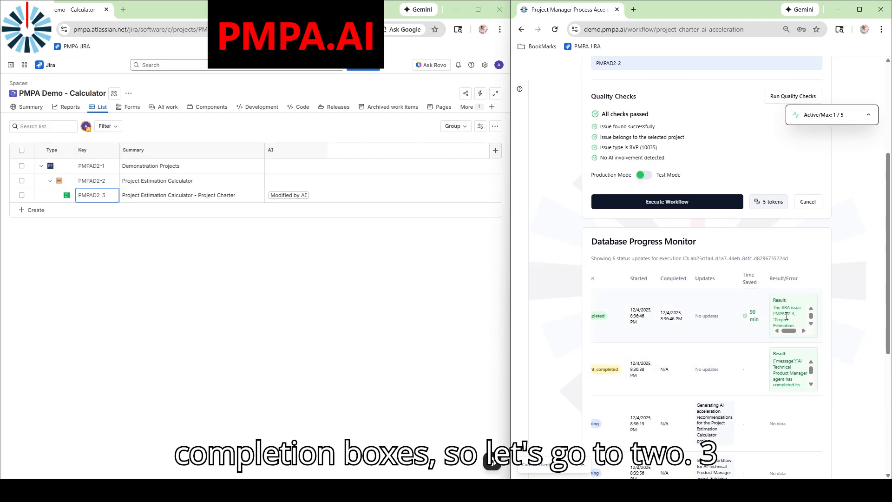
Open work item PMPAD2-3 in Jira and find its AI Acceleration Opportunities field.
left_click(103, 194)
scroll(147, 255, "down", 5)
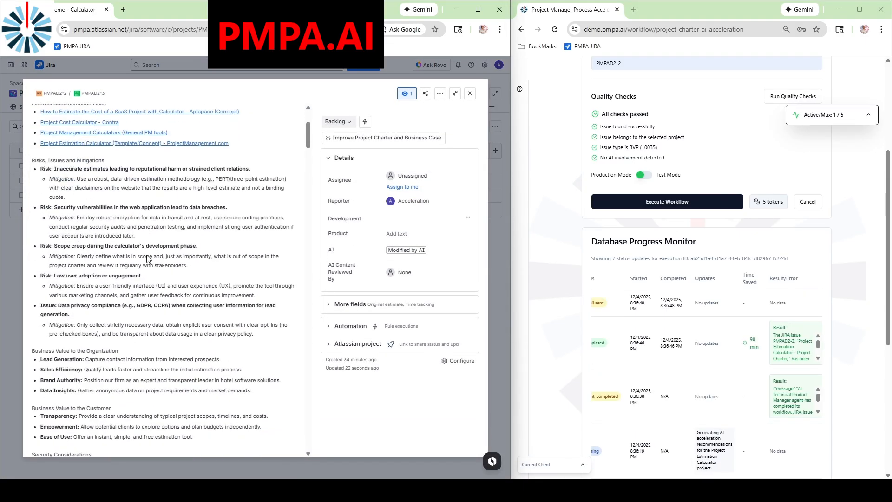
scroll(148, 255, "down", 9)
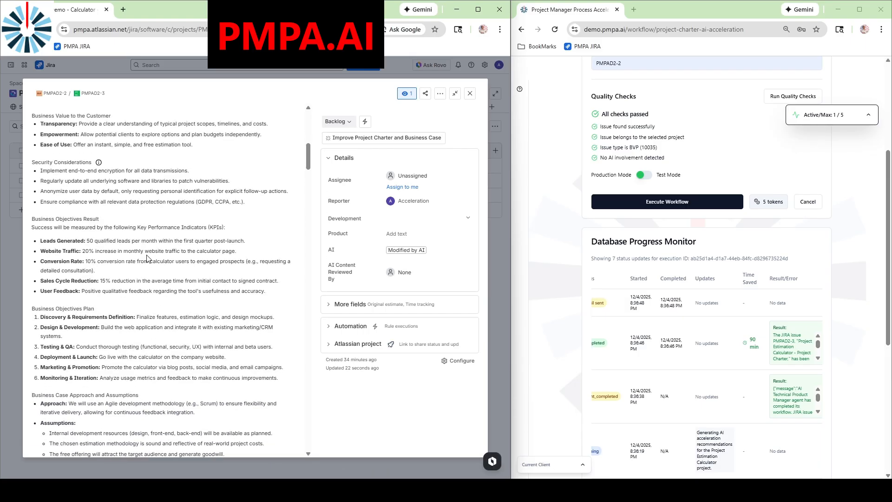
scroll(147, 255, "down", 10)
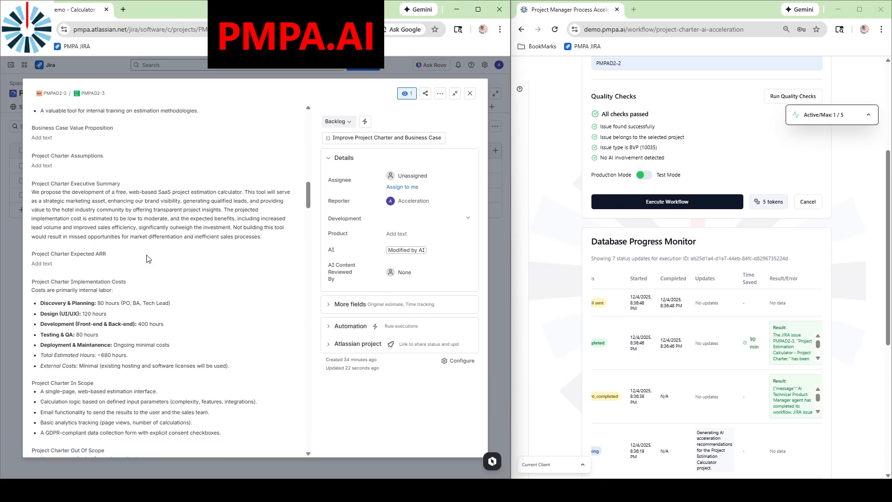
scroll(146, 256, "down", 10)
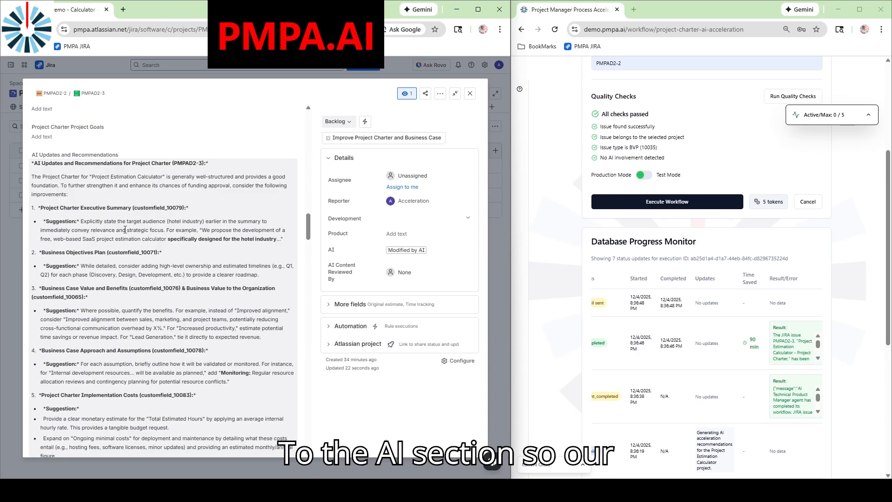
scroll(129, 236, "down", 5)
scroll(46, 212, "down", 1)
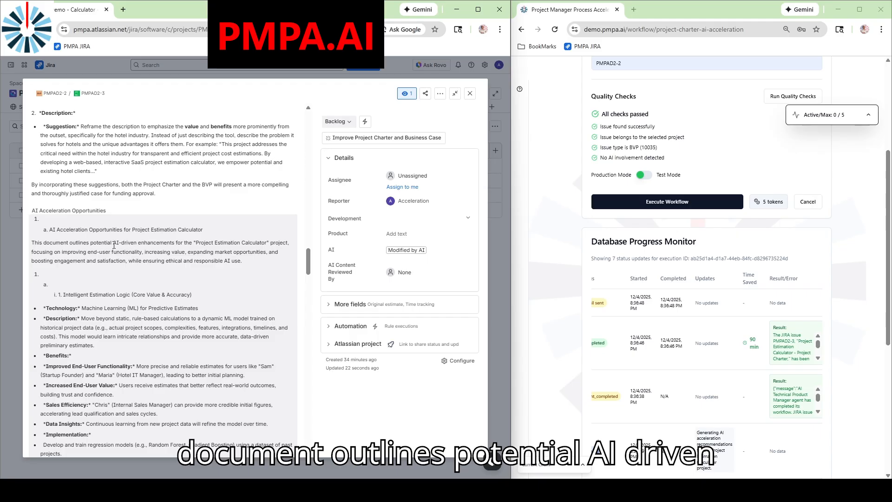
Read the AI Acceleration Opportunities of PMPAD2-3 from Intelligent Estimation Logic through Ethical AI and Transparency, and close the work item.
scroll(107, 253, "down", 1)
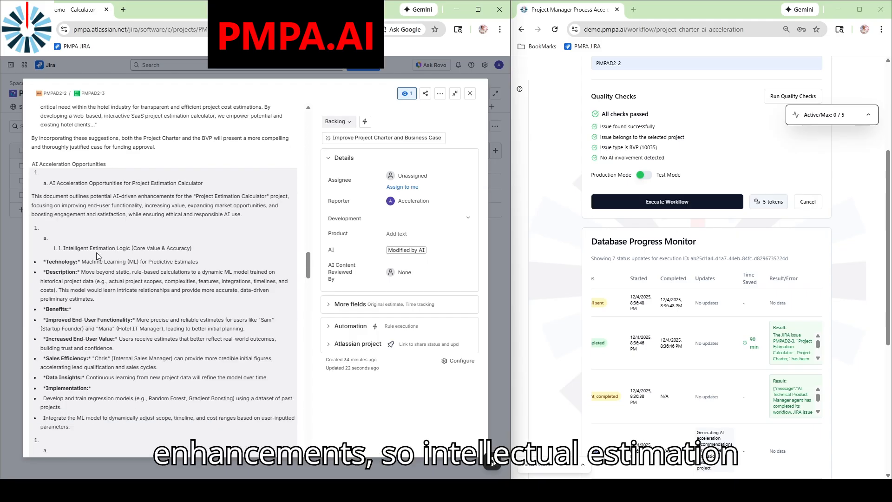
scroll(133, 249, "down", 1)
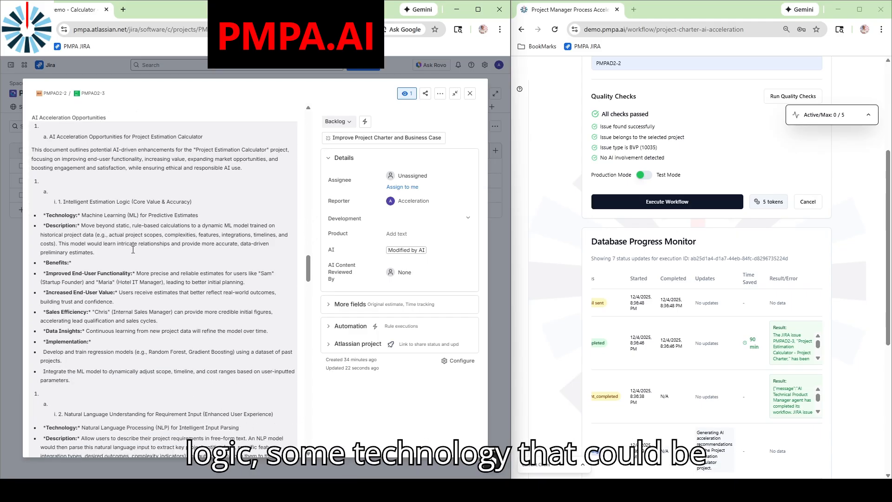
scroll(155, 225, "down", 1)
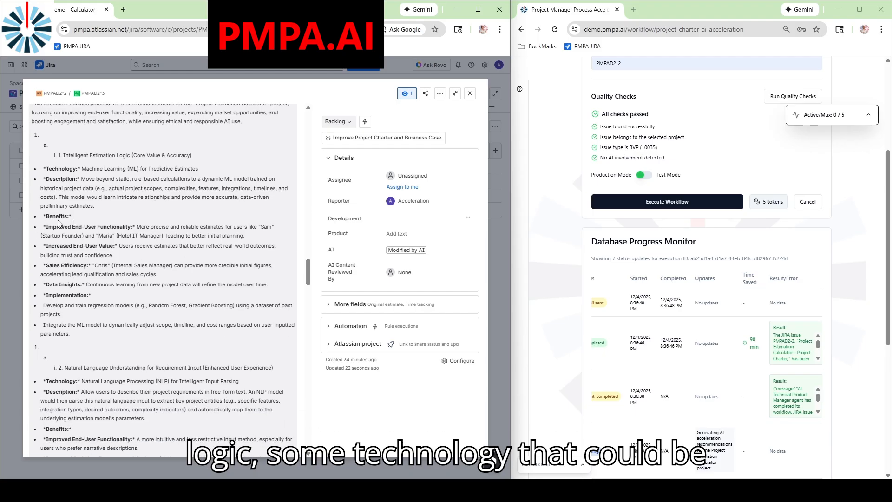
scroll(52, 254, "down", 2)
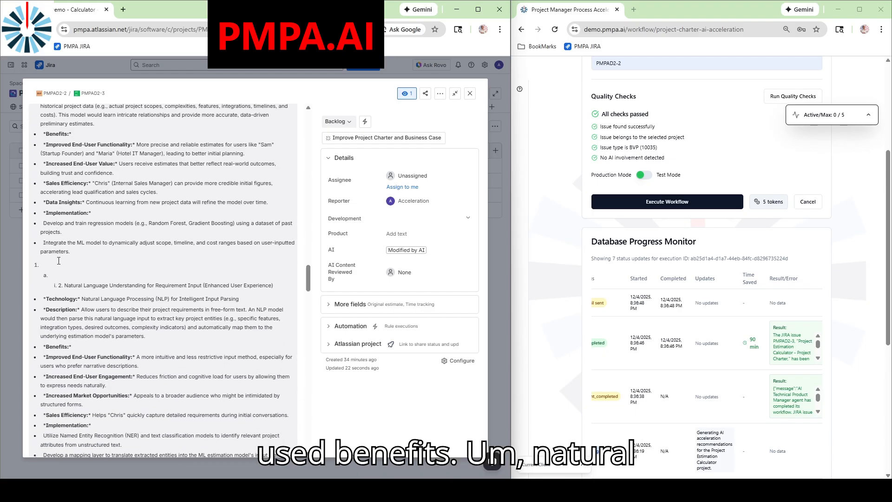
scroll(169, 276, "down", 4)
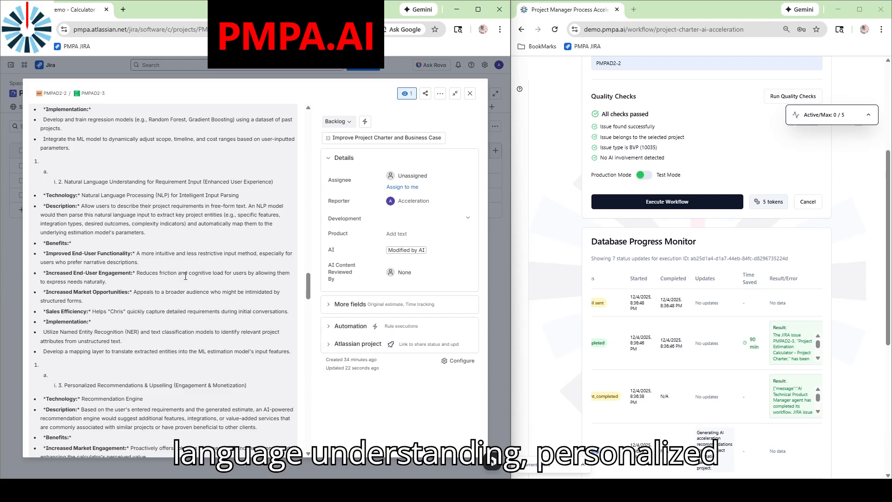
scroll(173, 257, "down", 3)
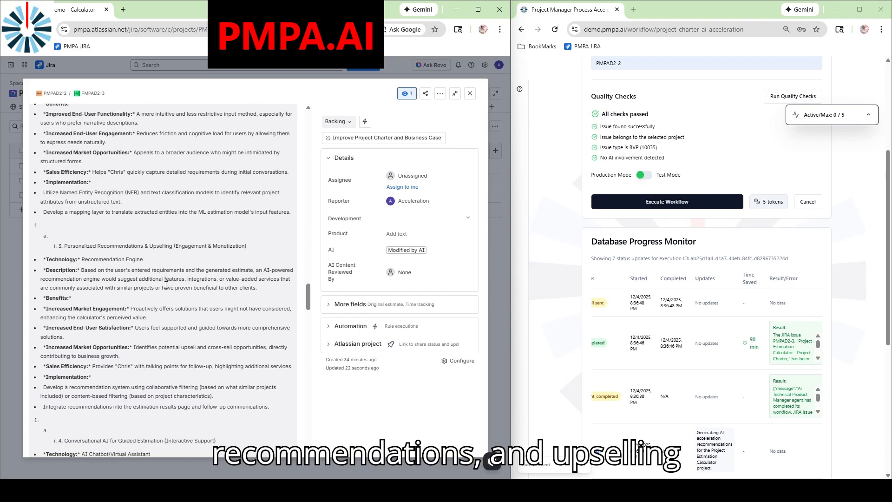
scroll(173, 257, "down", 2)
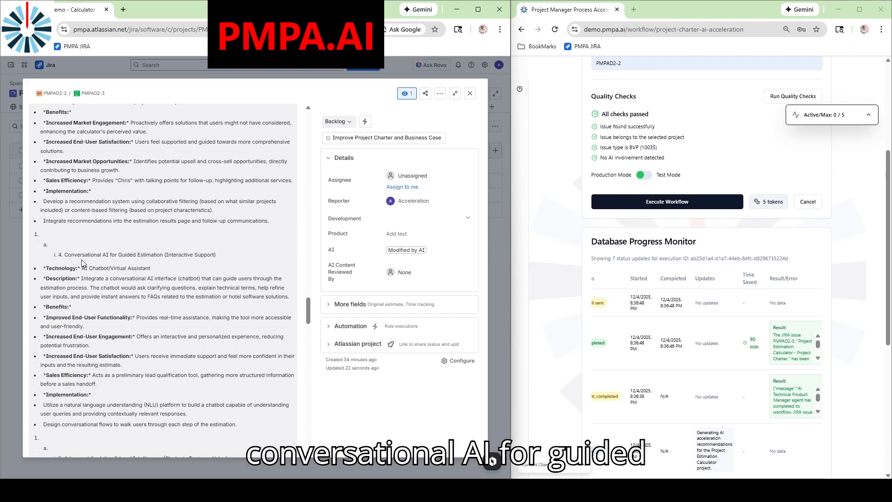
scroll(158, 262, "down", 2)
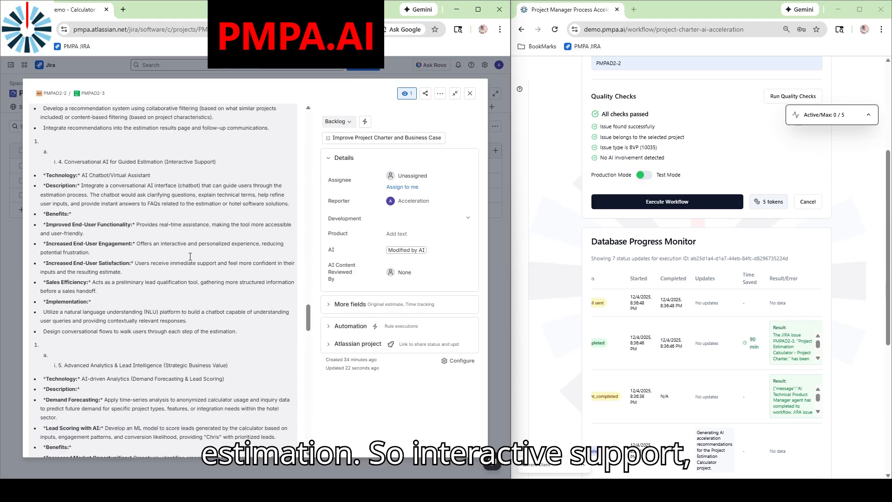
scroll(195, 235, "down", 3)
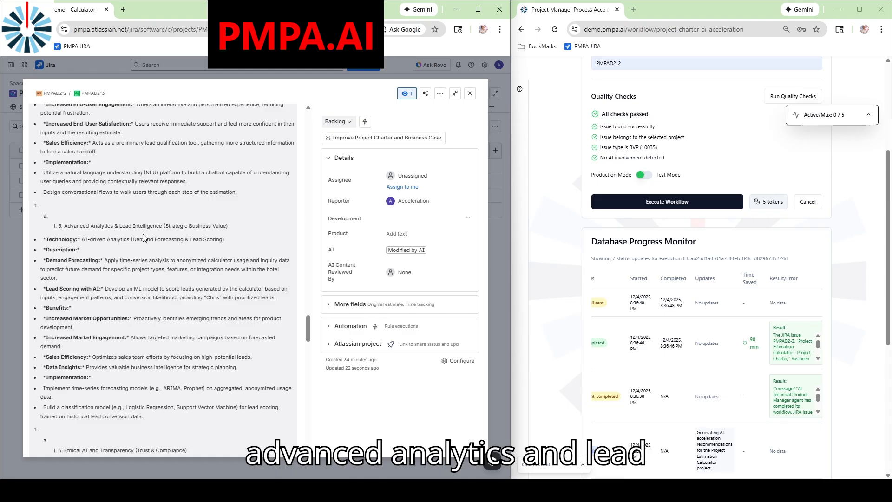
scroll(147, 232, "down", 4)
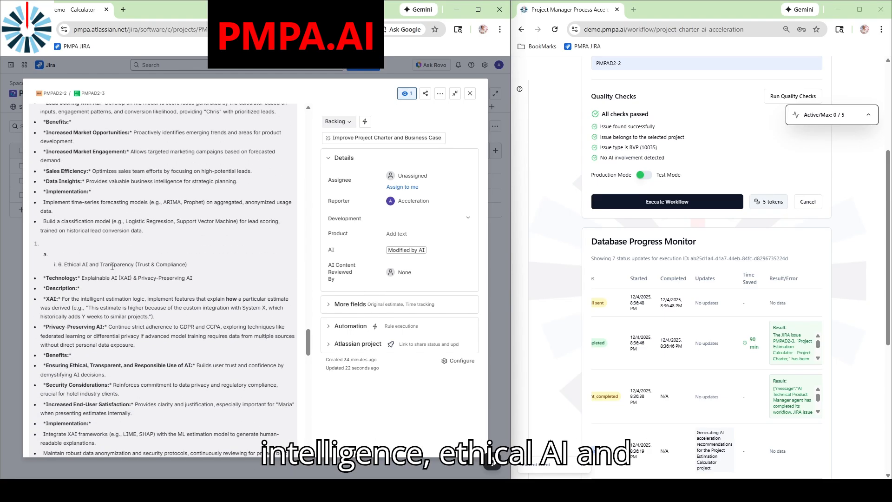
scroll(152, 264, "down", 4)
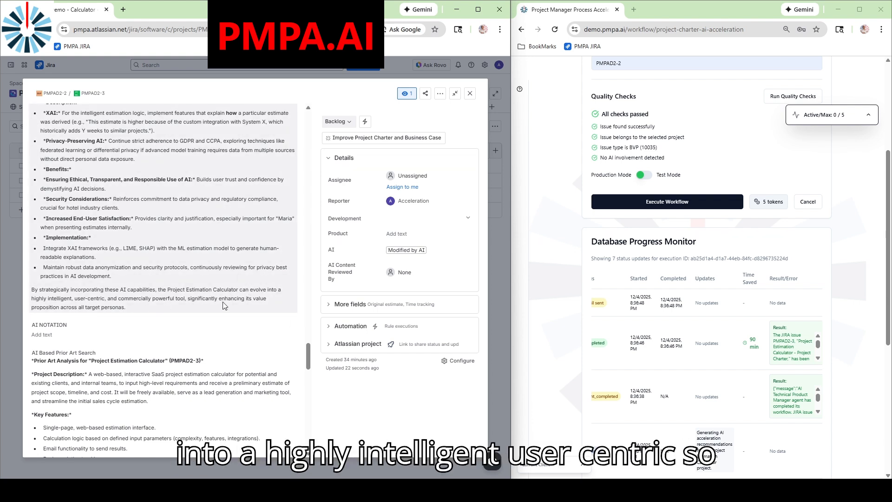
left_click(469, 96)
Return to the accelerator dashboard and open the Create Features workflow with its Help & FAQs collapsed.
scroll(569, 160, "up", 5)
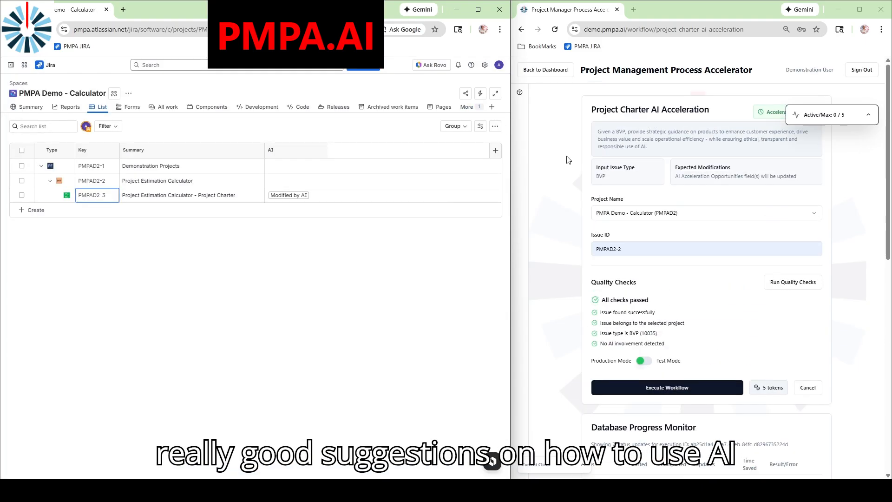
left_click(554, 74)
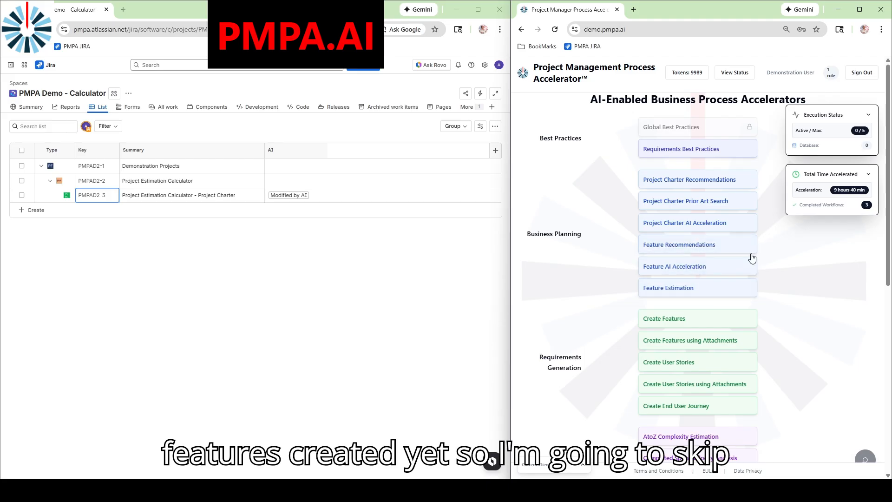
scroll(701, 268, "down", 2)
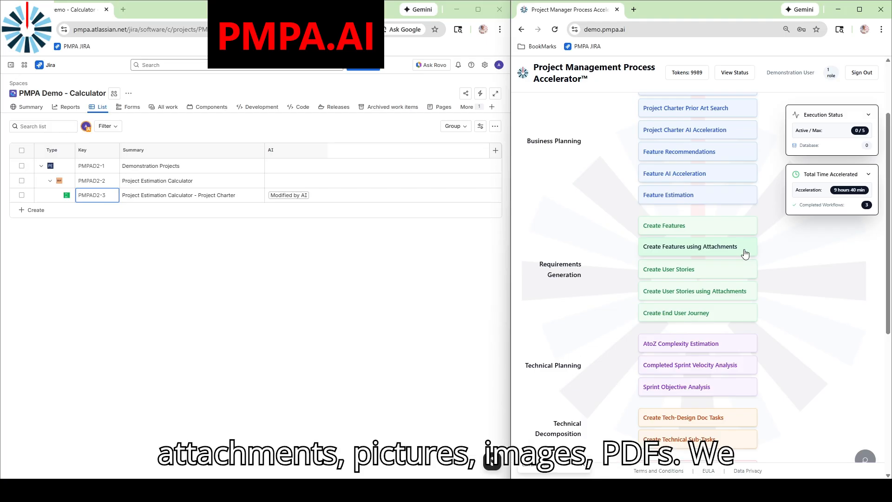
left_click(731, 230)
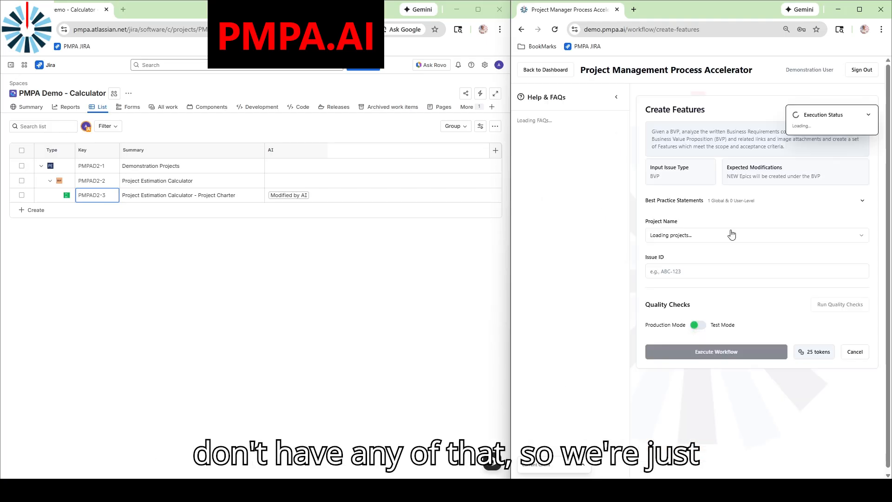
left_click(616, 97)
Run the quality checks and execute Create Features in production mode for project PMPA Demo - Calculator (PMPAD2), issue ID PMPAD2-2.
left_click(667, 237)
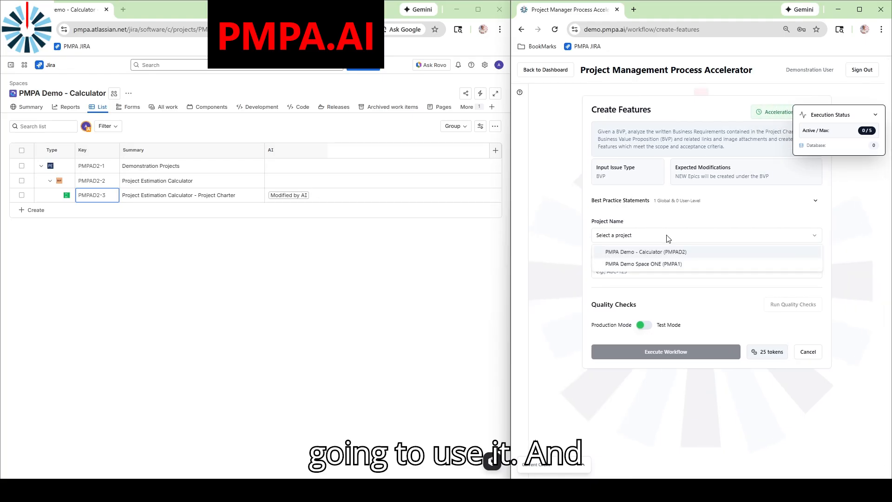
left_click(685, 253)
left_click(672, 270)
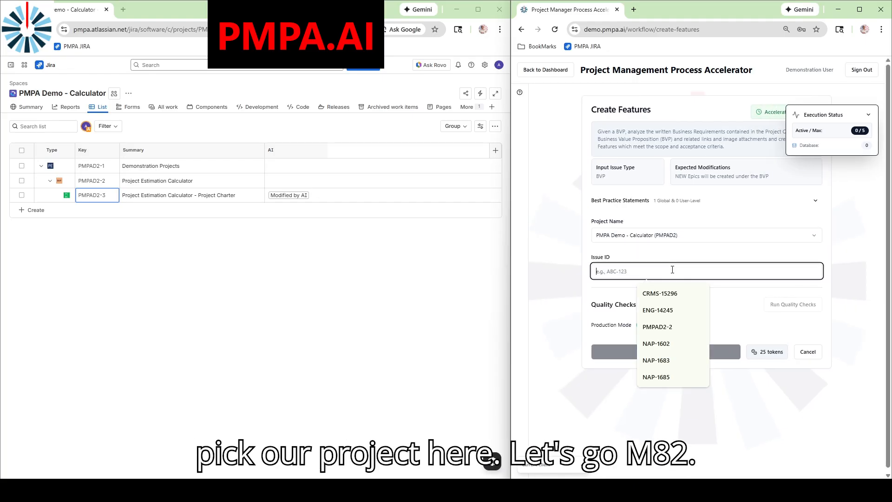
type("PMP")
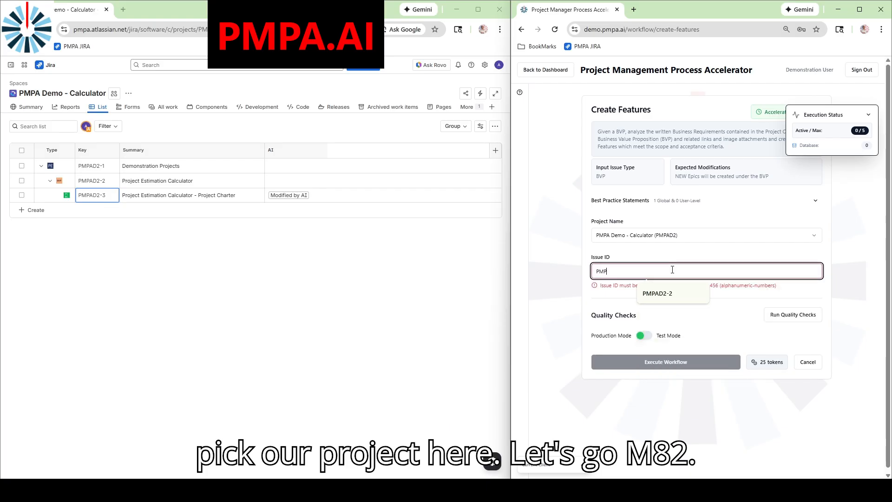
left_click(664, 293)
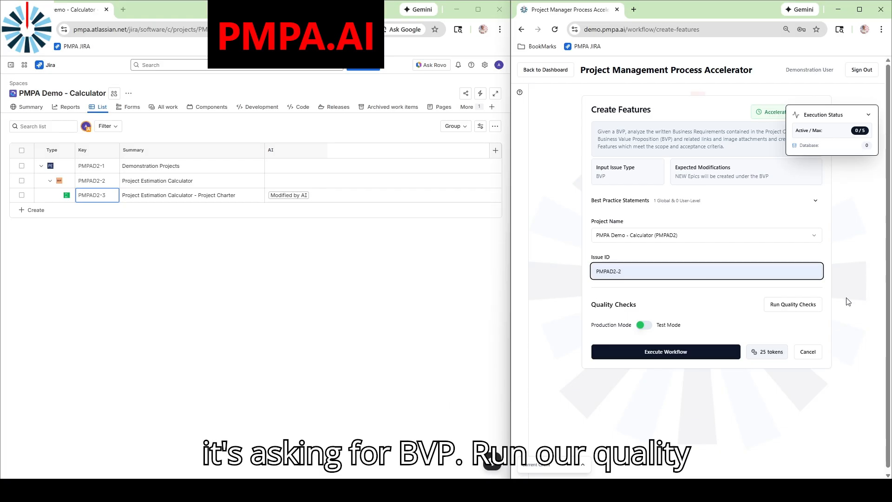
left_click(808, 307)
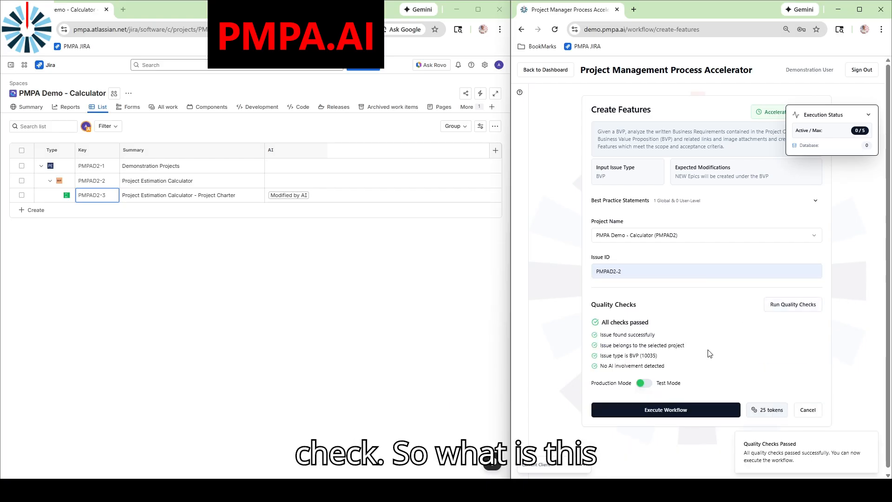
left_click(683, 408)
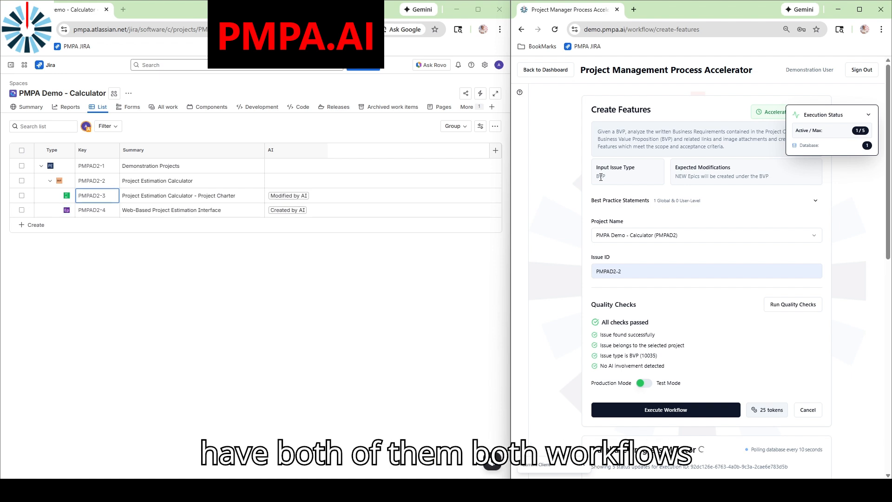
Check the Create Features run's status updates and results in the Database Progress Monitor and return to the dashboard.
scroll(549, 296, "down", 4)
scroll(550, 298, "down", 2)
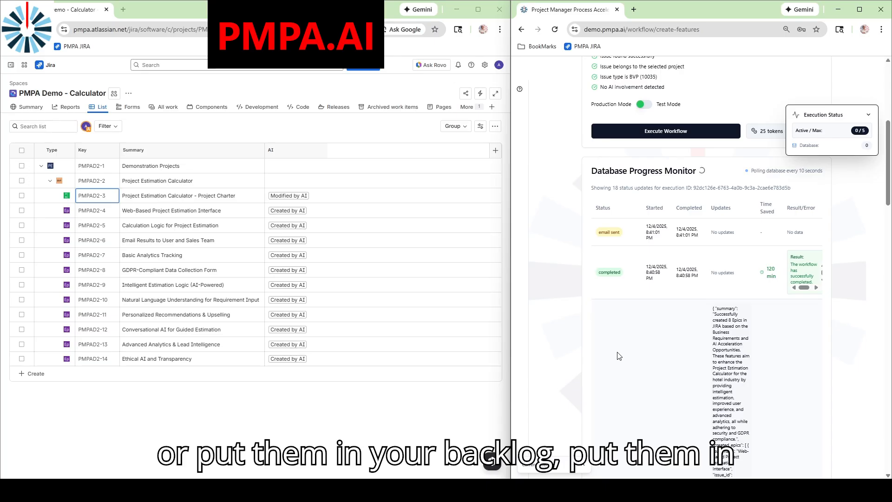
scroll(627, 354, "up", 3)
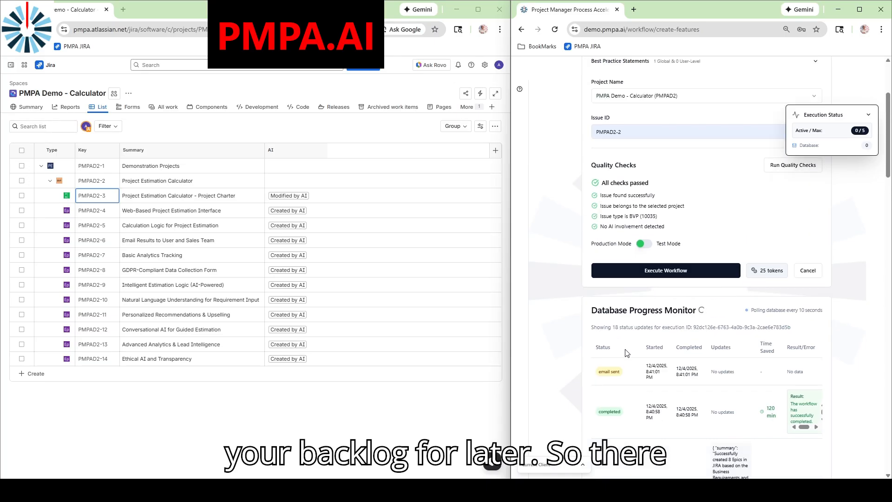
scroll(559, 240, "up", 3)
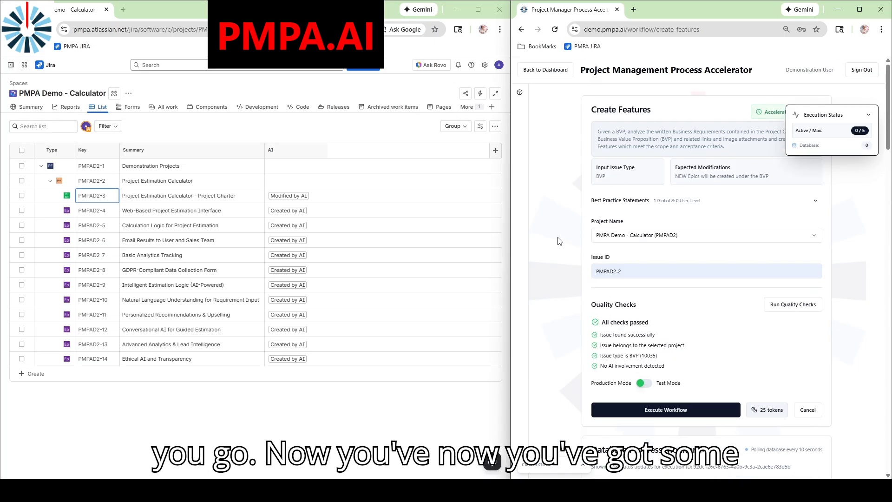
left_click(559, 77)
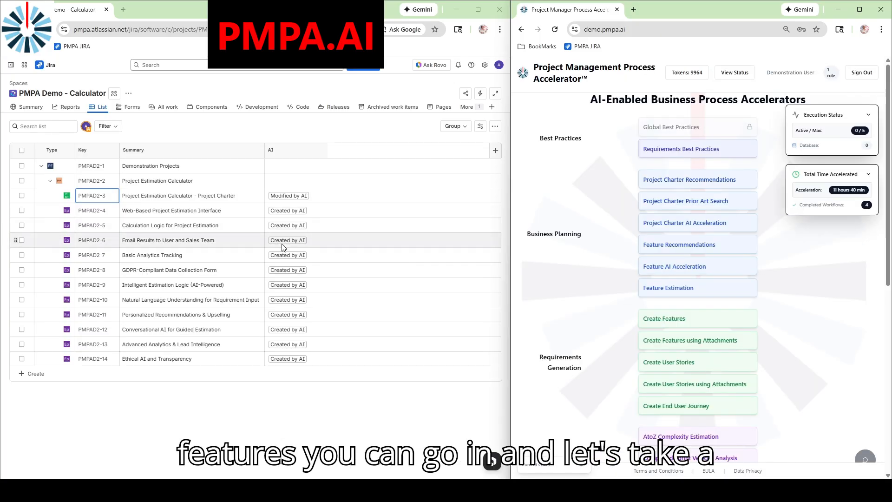
Review the acceptance criteria, security considerations and GDPR requirements of epic PMPAD2-4, Web-Based Project Estimation Interface, in Jira and close it.
left_click(97, 212)
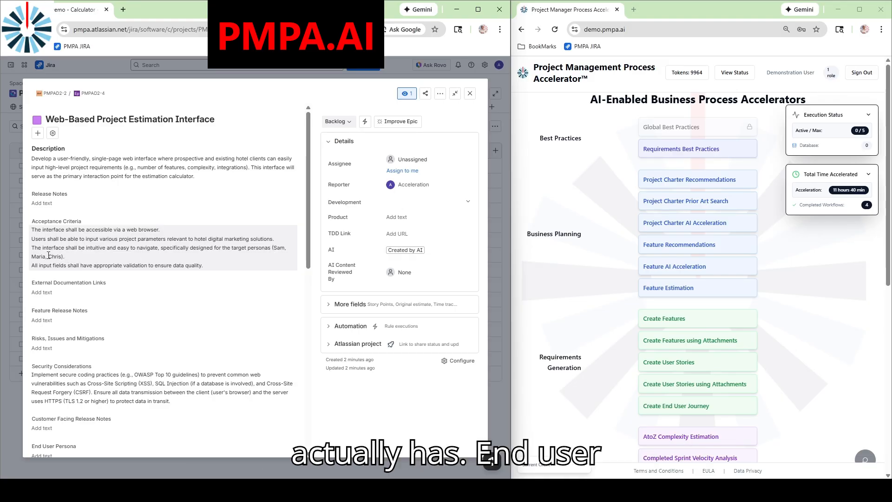
scroll(61, 256, "down", 5)
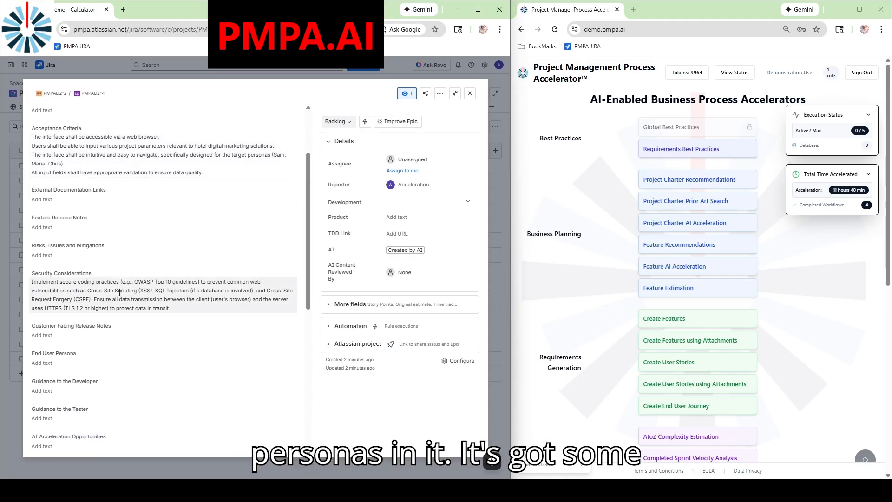
scroll(111, 301, "down", 9)
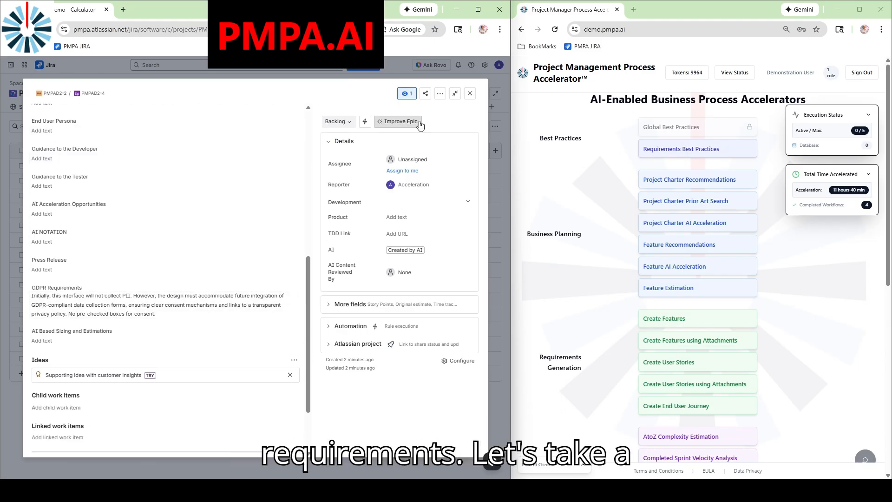
key("Escape")
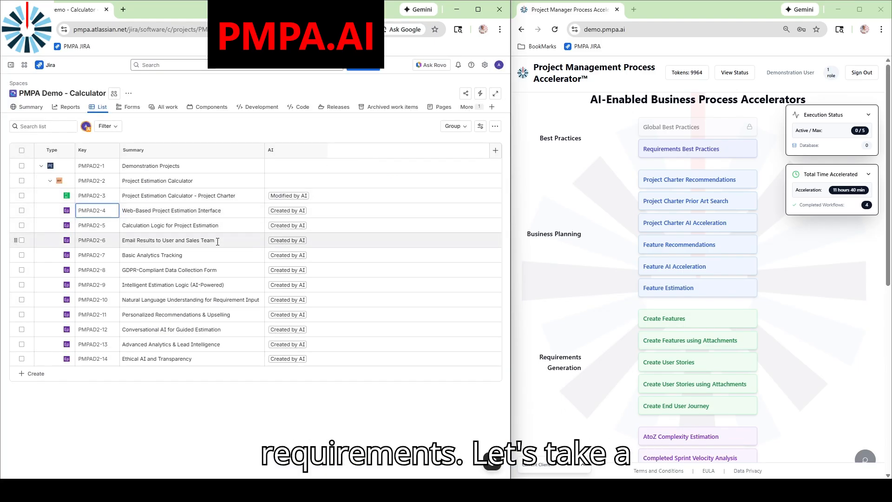
Look over the descriptions and acceptance criteria of epics PMPAD2-7, Basic Analytics Tracking, and PMPAD2-9, Intelligent Estimation Logic, closing each.
left_click(94, 259)
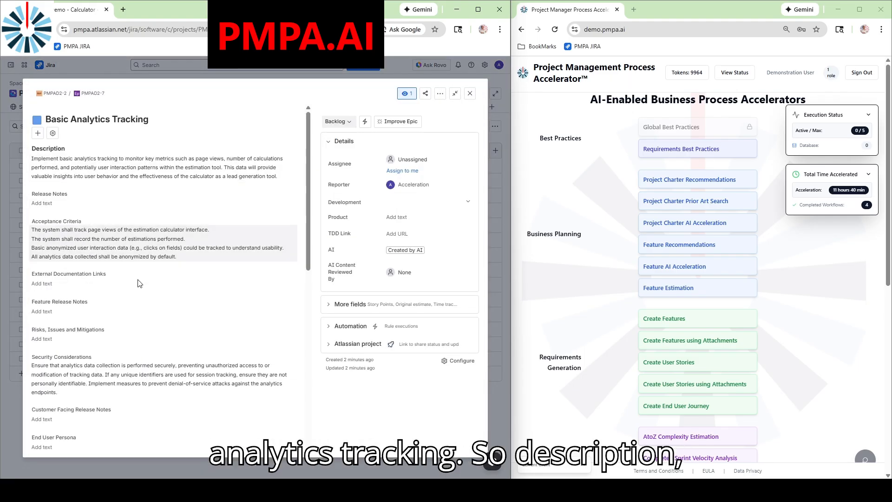
left_click(470, 93)
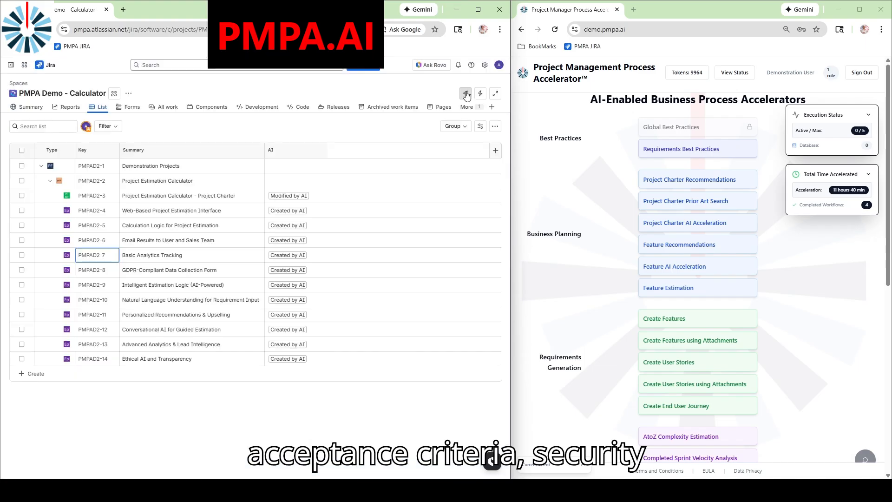
left_click(99, 284)
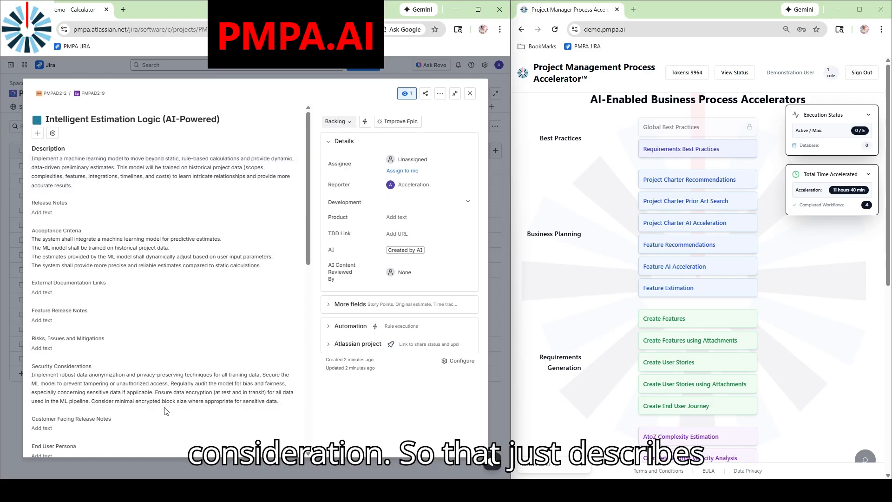
left_click(472, 95)
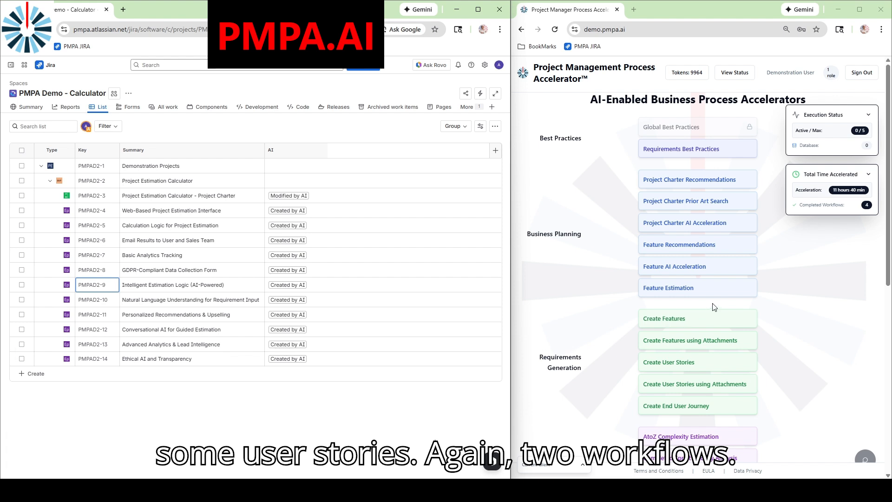
Open the Create User Stories workflow and set its project to PMPA Demo - Calculator (PMPAD2) with issue ID PMPAD2-2.
scroll(697, 320, "down", 1)
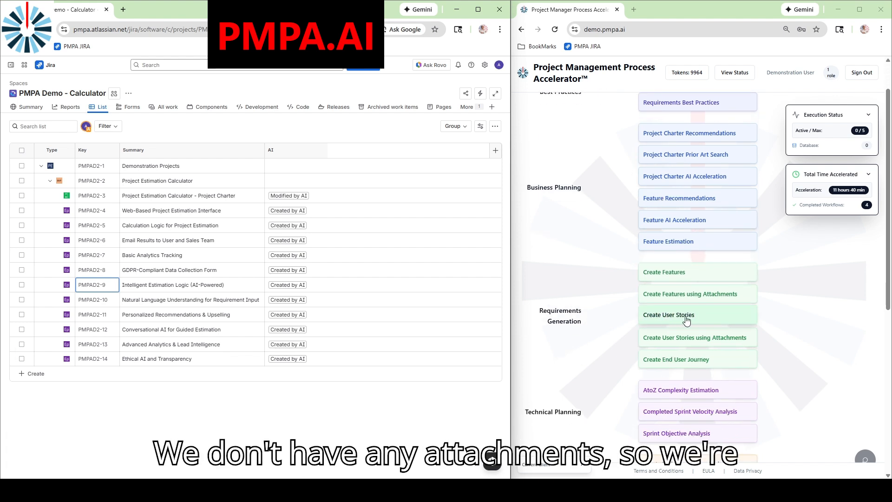
left_click(713, 315)
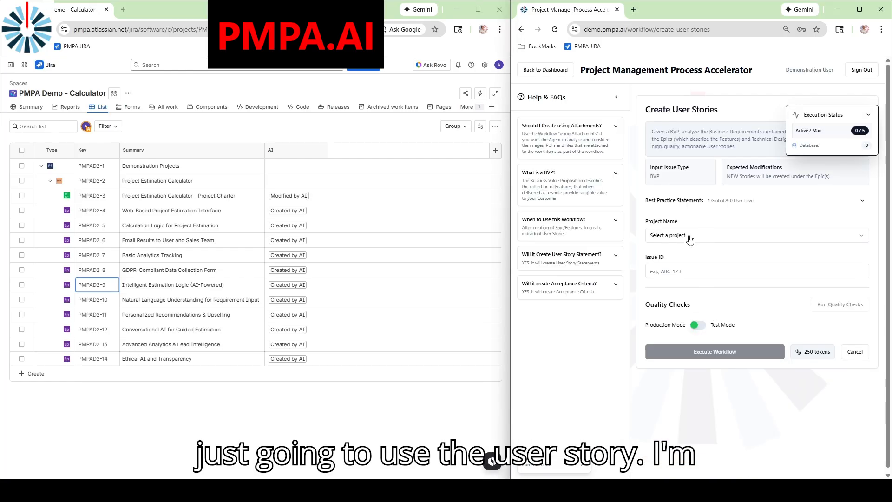
left_click(617, 99)
left_click(662, 235)
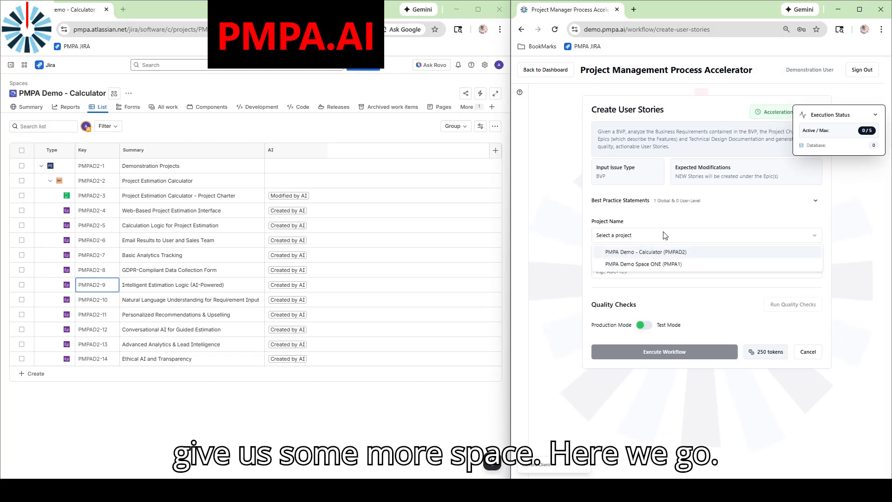
left_click(669, 254)
left_click(669, 272)
type("PM")
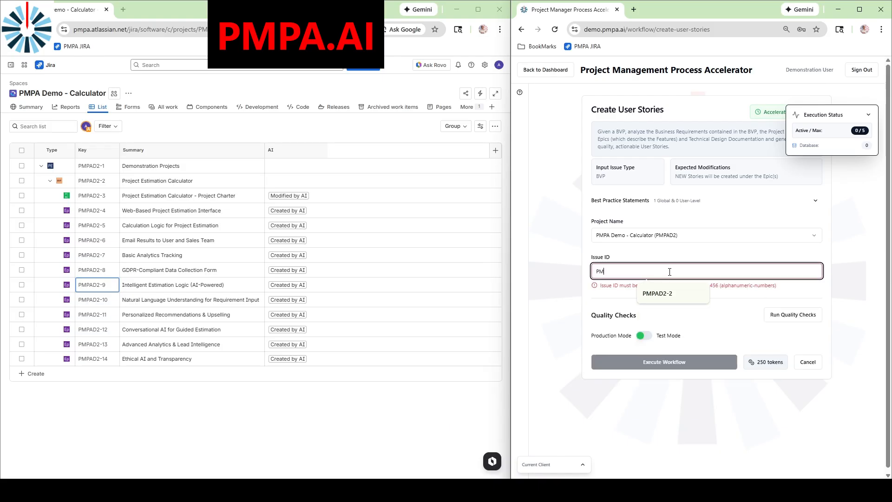
left_click(675, 296)
Run the quality checks and execute the Create User Stories workflow, following its status updates in the Database Progress Monitor.
left_click(774, 308)
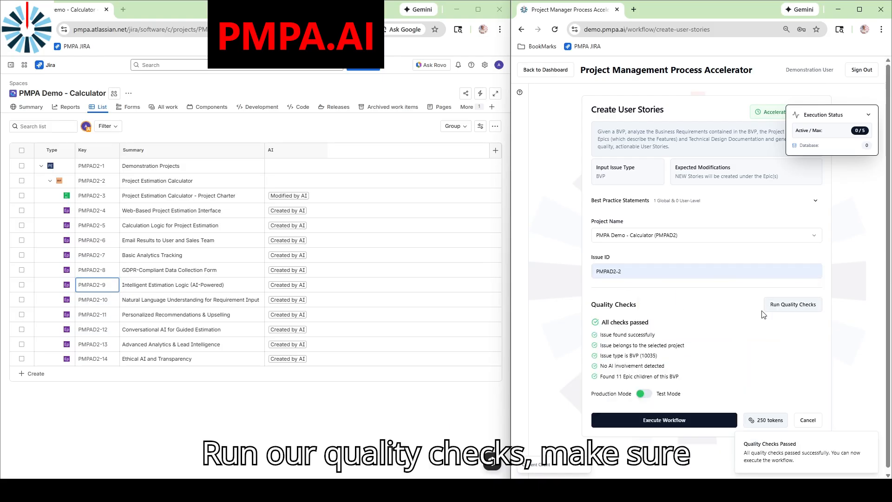
left_click(650, 420)
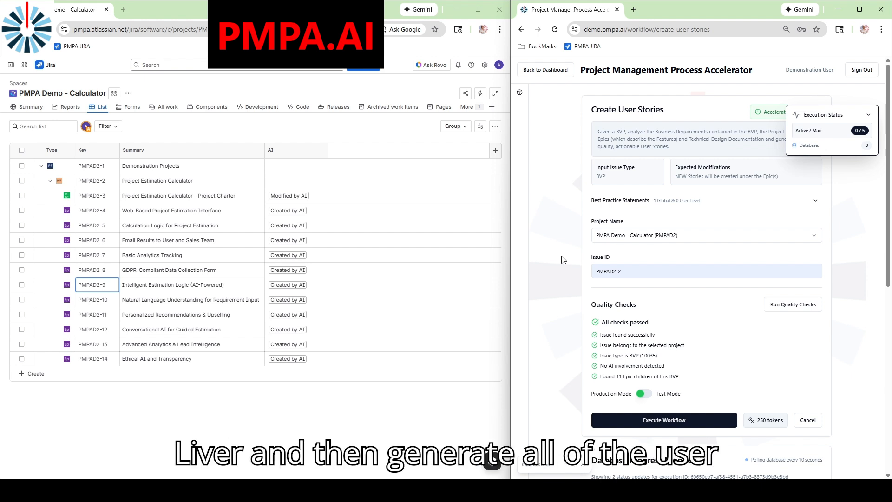
scroll(561, 259, "down", 3)
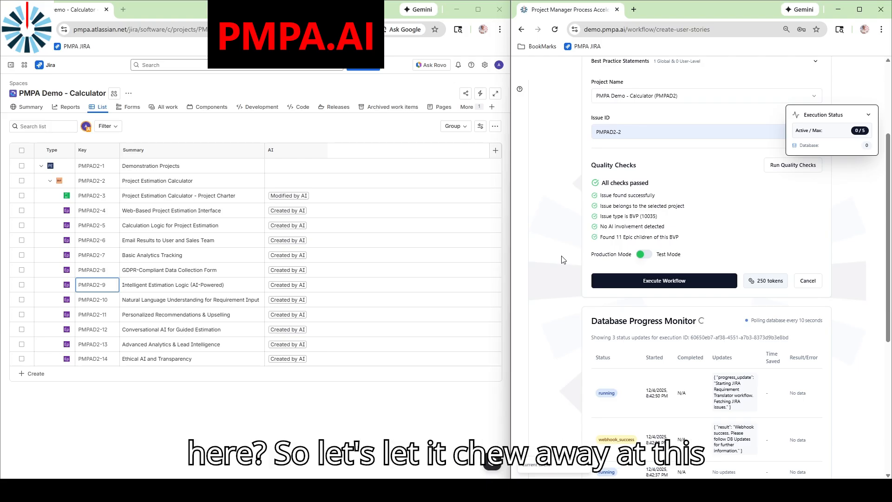
scroll(563, 260, "down", 3)
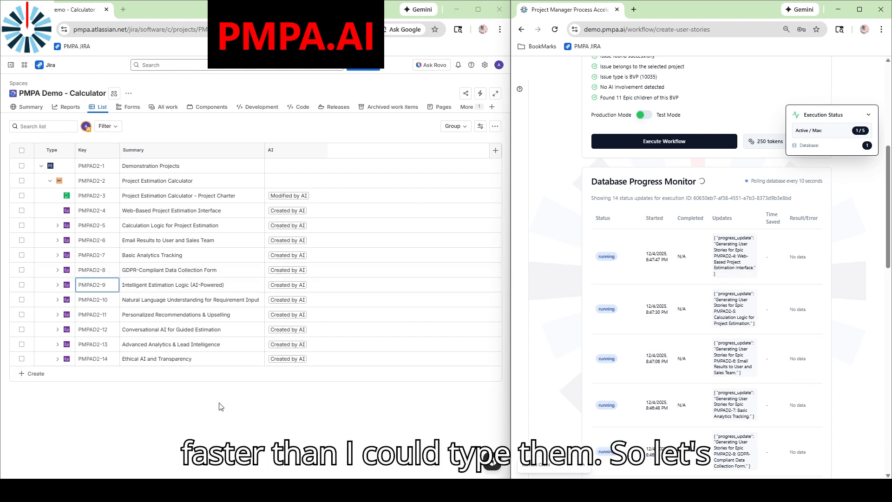
Expand epics PMPAD2-14, PMPAD2-10, PMPAD2-7 and PMPAD2-4 in the Jira list, widening the Key and Summary columns to read their user stories.
left_click(58, 361)
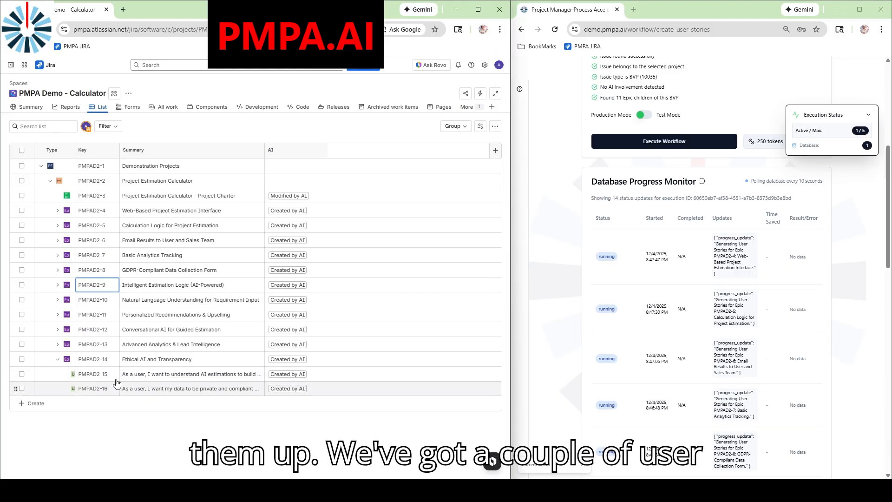
left_click_drag(75, 150, 85, 151)
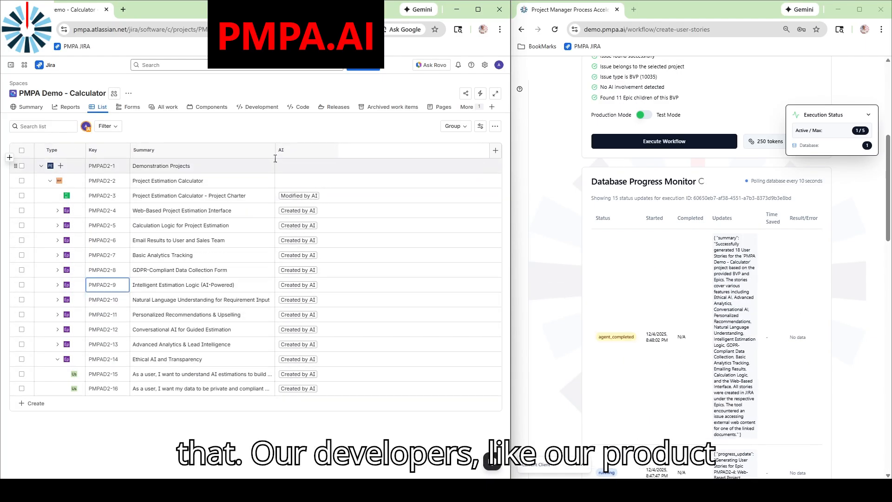
left_click_drag(275, 155, 336, 154)
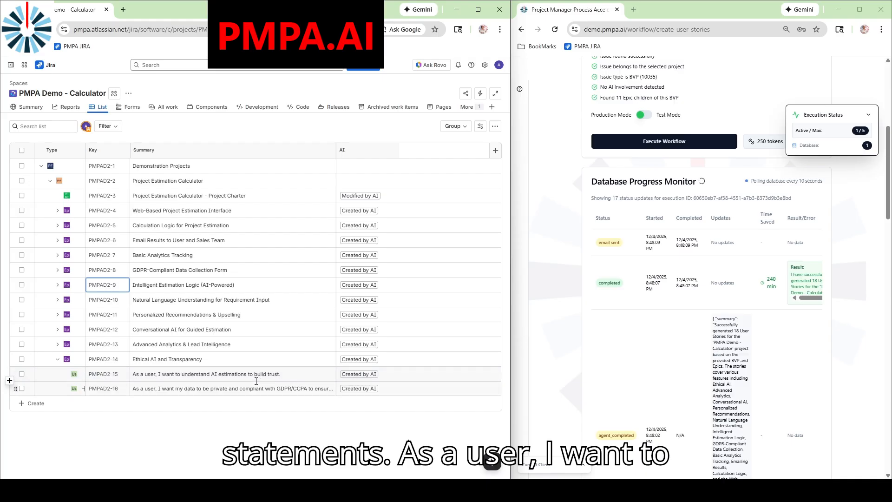
left_click(59, 300)
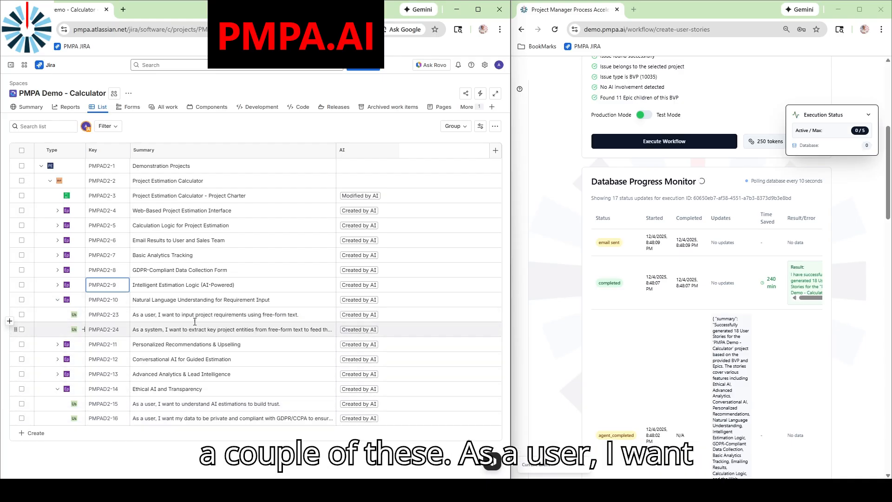
left_click(58, 255)
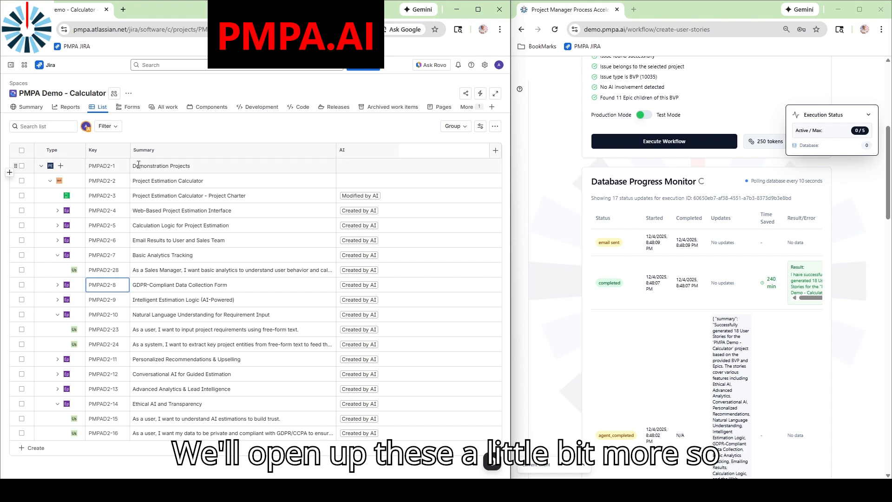
left_click_drag(336, 150, 365, 149)
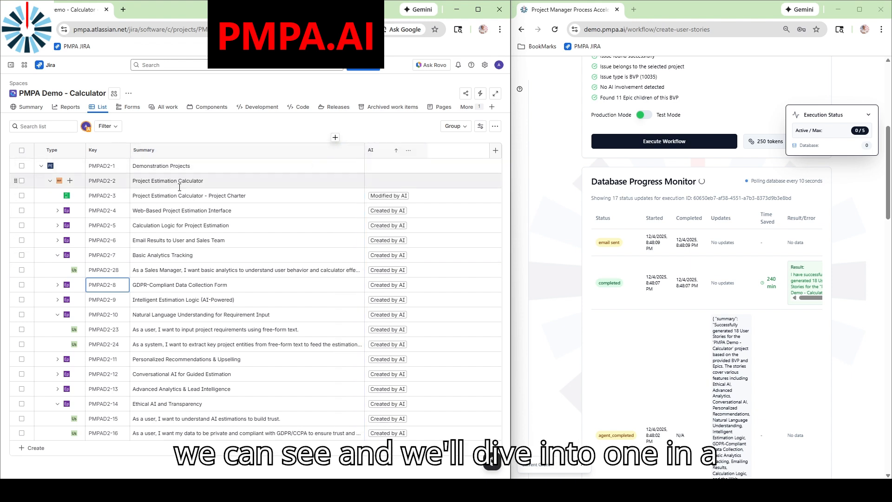
left_click(56, 210)
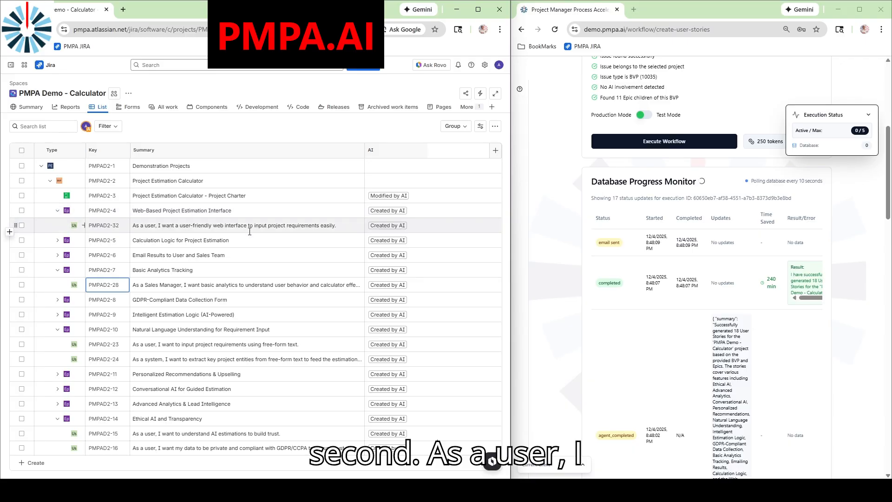
Review user story PMPAD2-32 in Jira, from its description and acceptance criteria through the developer and tester guidance, and close it.
left_click(110, 228)
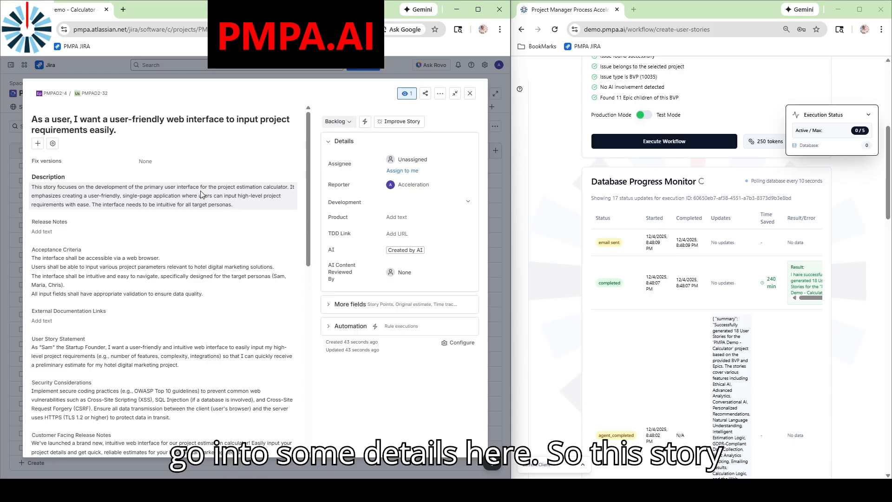
scroll(102, 206, "down", 1)
scroll(74, 216, "down", 2)
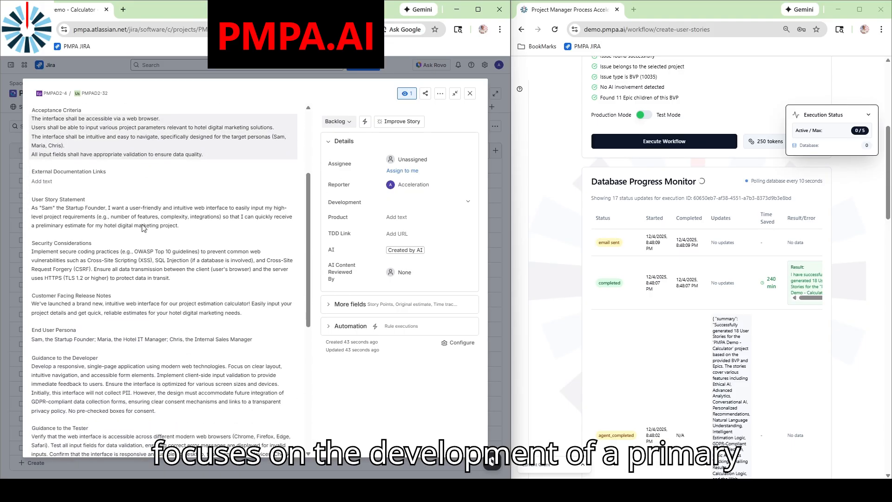
scroll(139, 218, "down", 1)
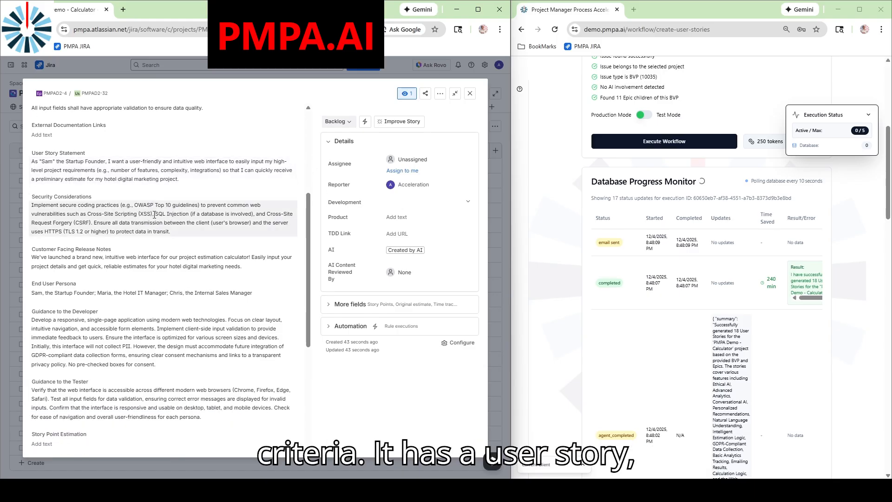
scroll(139, 200, "down", 1)
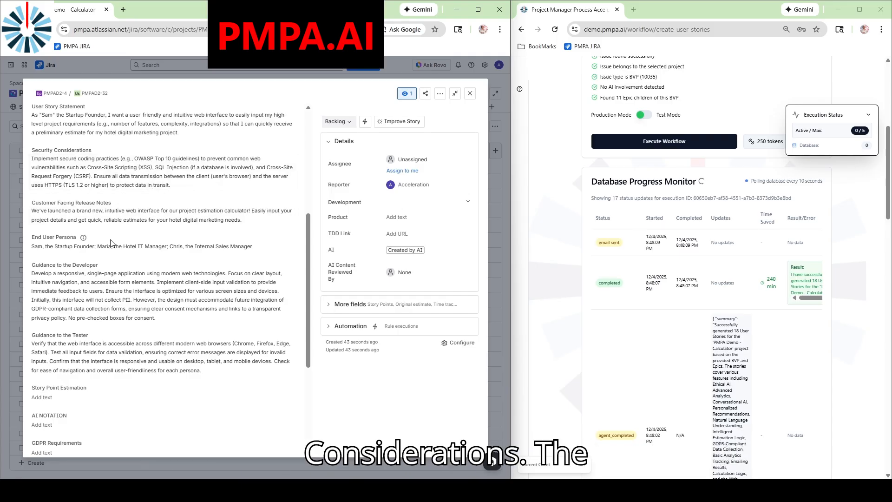
scroll(110, 281, "down", 1)
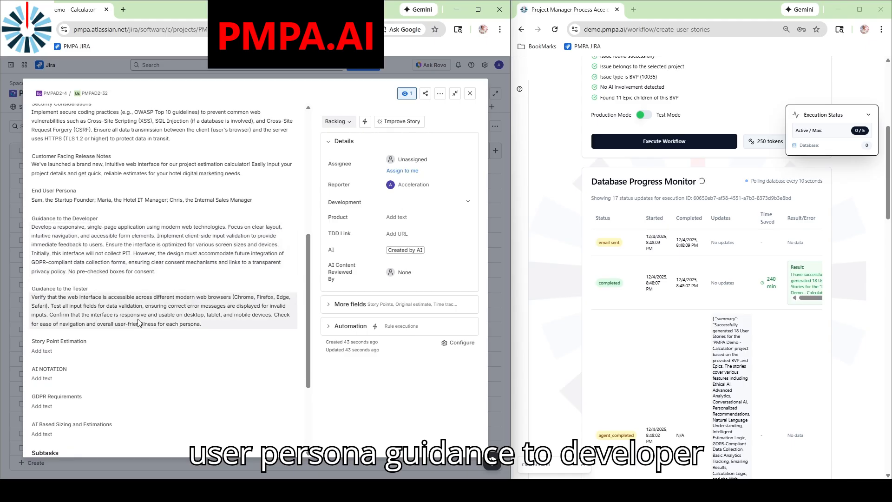
scroll(122, 262, "down", 1)
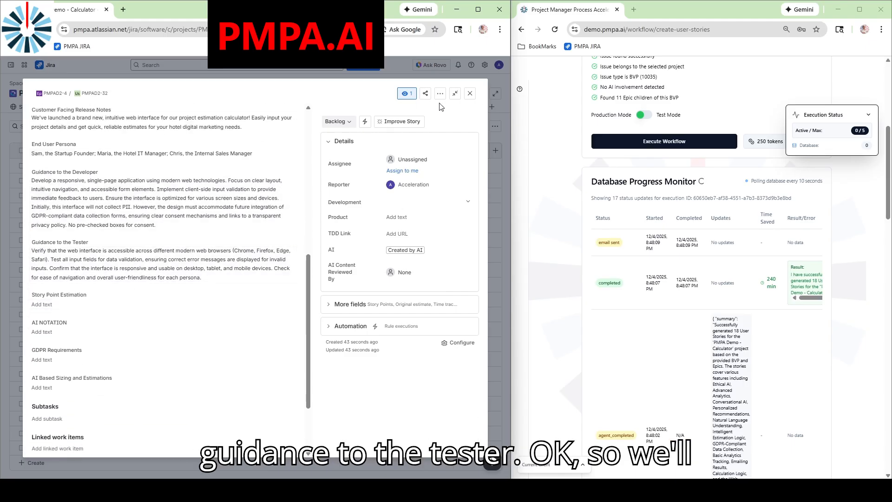
left_click(470, 93)
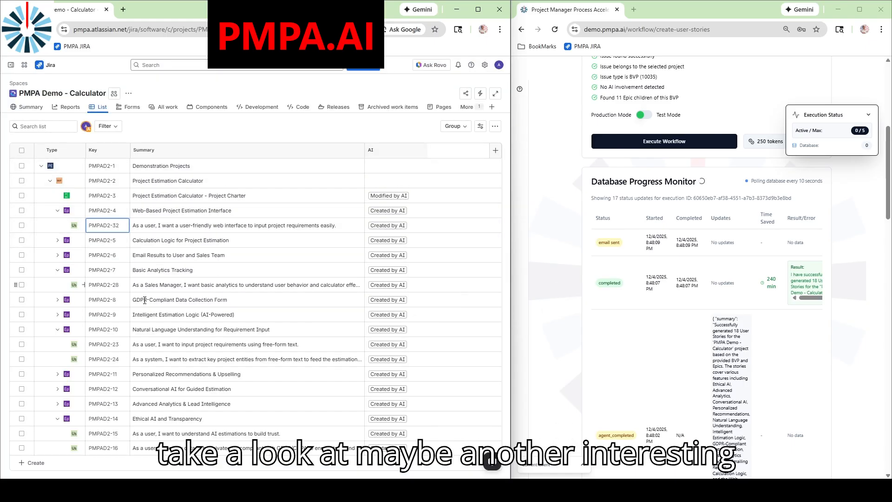
Expand epic PMPAD2-9, review the acceptance criteria, security considerations and guidance of its user story PMPAD2-25, and close the story.
left_click(56, 316)
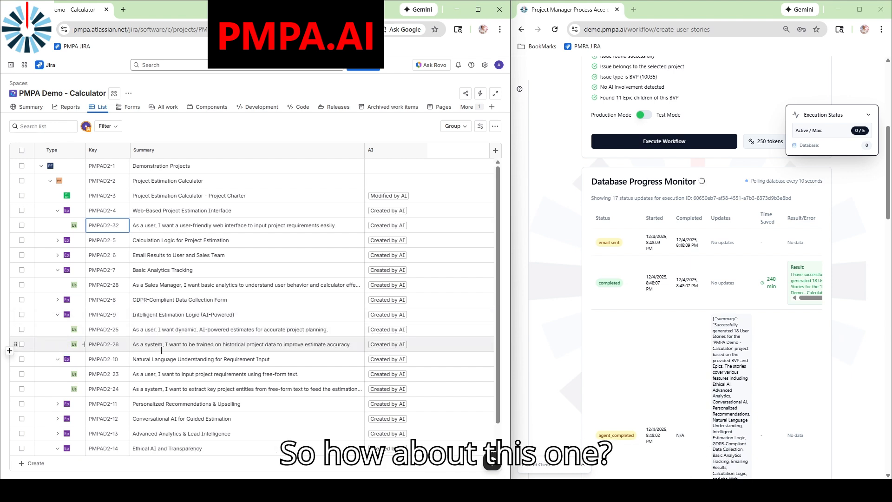
left_click(139, 330)
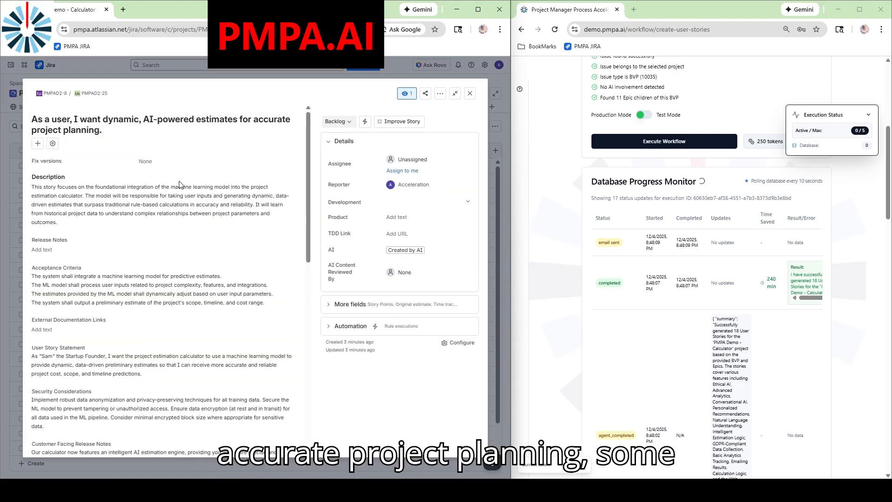
scroll(198, 205, "down", 2)
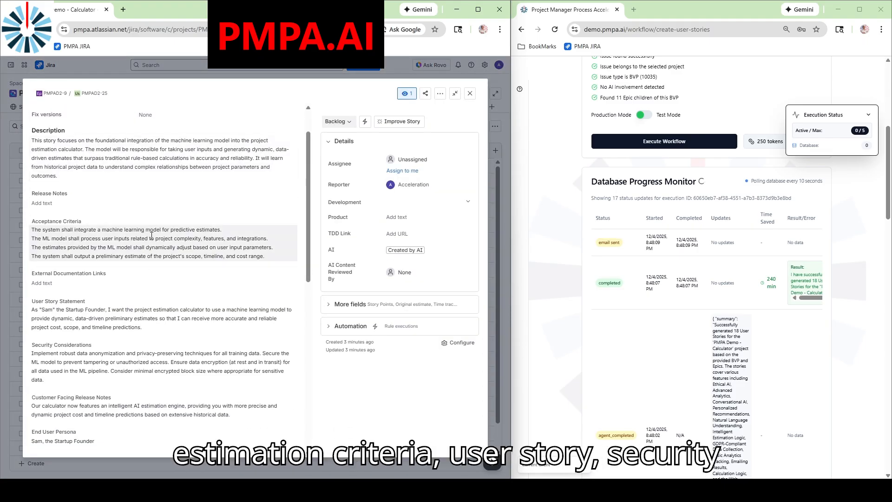
scroll(139, 278, "down", 3)
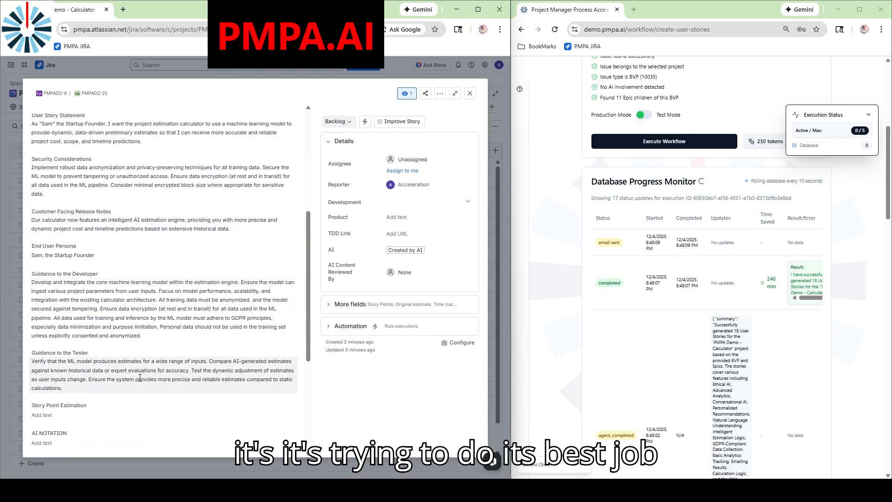
left_click(469, 93)
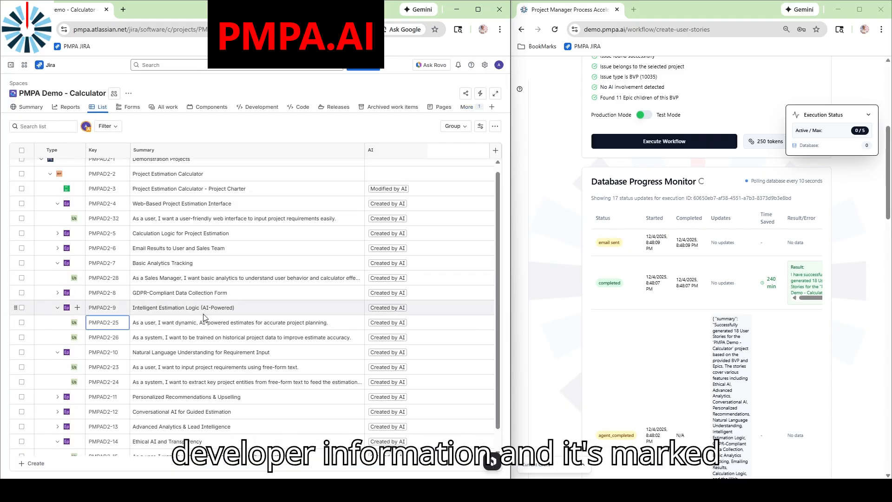
Expand epics PMPAD2-5, PMPAD2-6 and PMPAD2-8 in the Jira list to show their user stories.
scroll(200, 333, "down", 1)
scroll(193, 397, "up", 1)
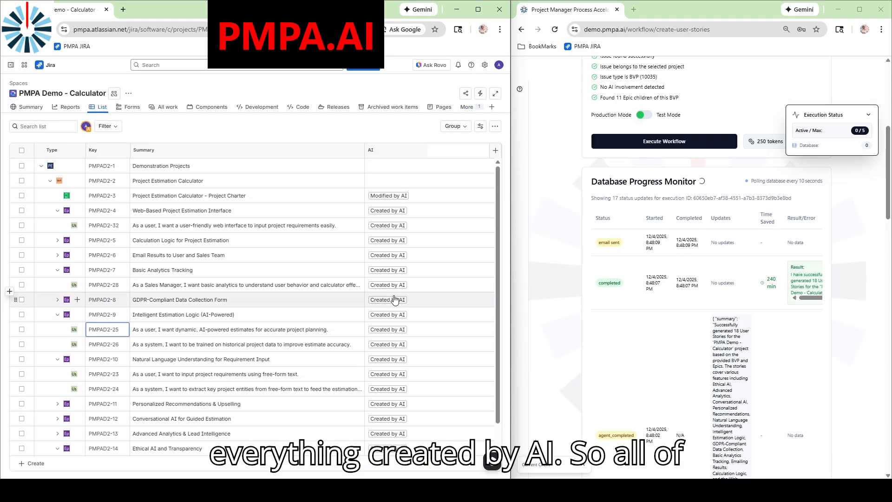
left_click(57, 240)
left_click(55, 272)
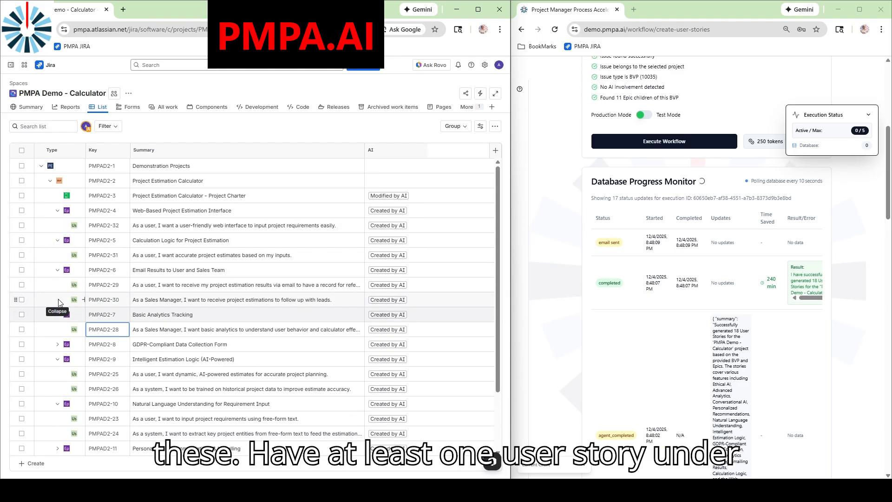
left_click(57, 345)
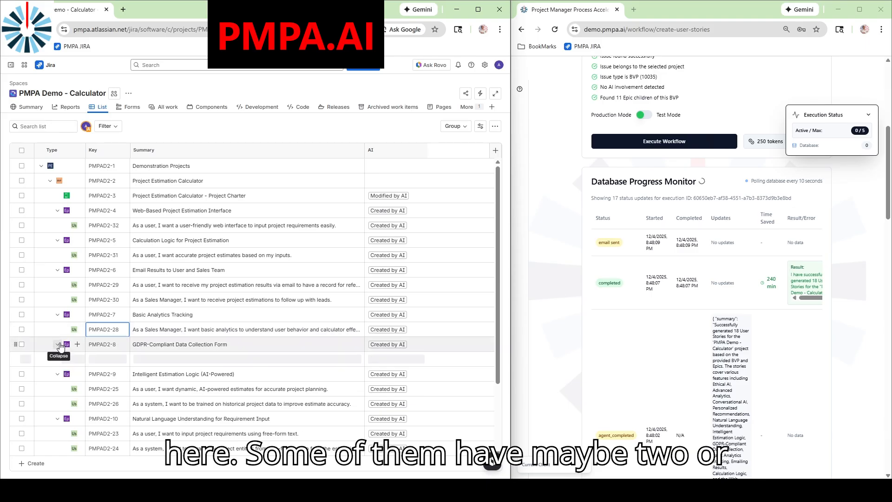
Open the Create End User Journey workflow from the accelerator dashboard and read its "What is a User Journey" help entry, collapsing the help.
left_click(559, 266)
scroll(558, 265, "up", 6)
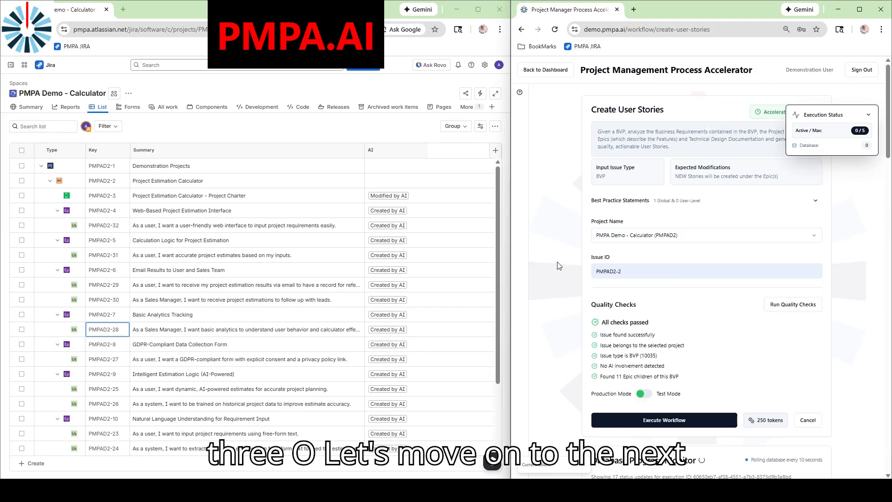
left_click(544, 70)
scroll(721, 296, "down", 2)
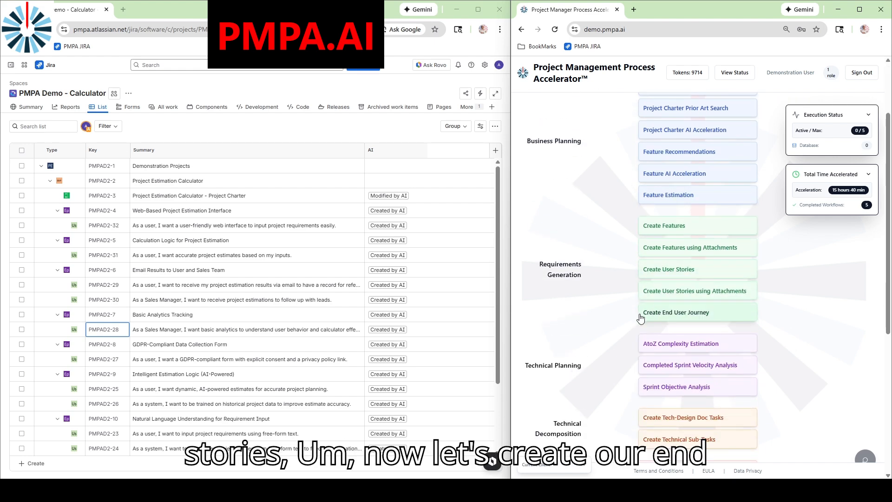
left_click(695, 317)
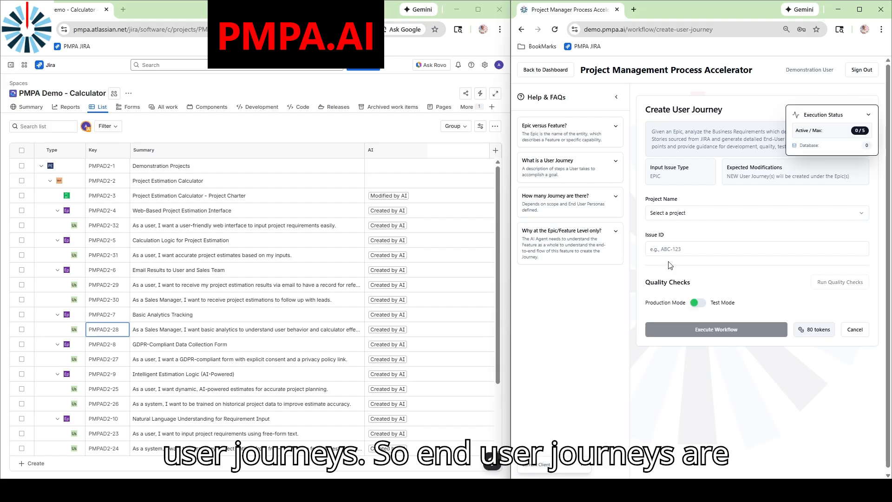
left_click(618, 162)
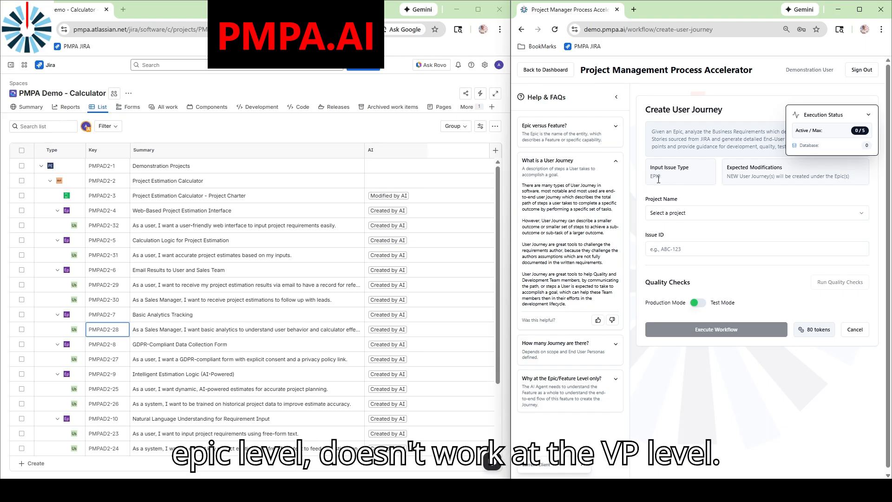
left_click(616, 96)
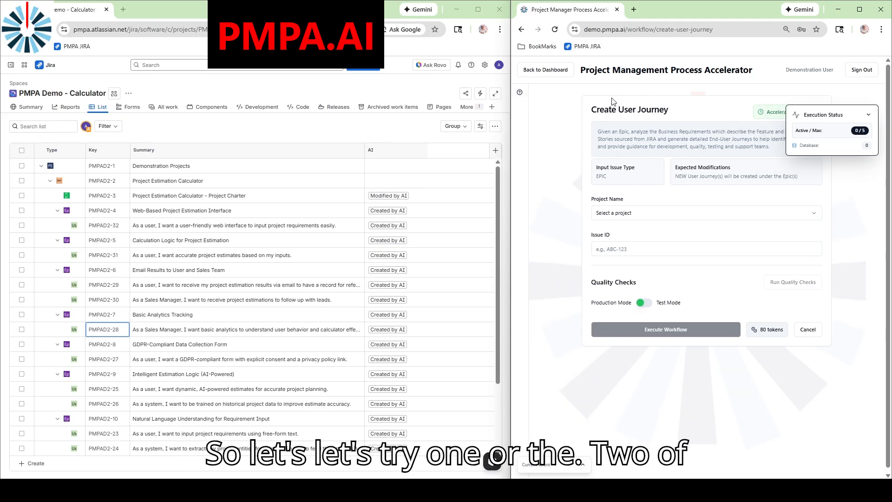
Set the Create User Journey workflow's project to PMPA Demo - Calculator (PMPAD2) and its issue ID to PMPAD2-4.
left_click(650, 214)
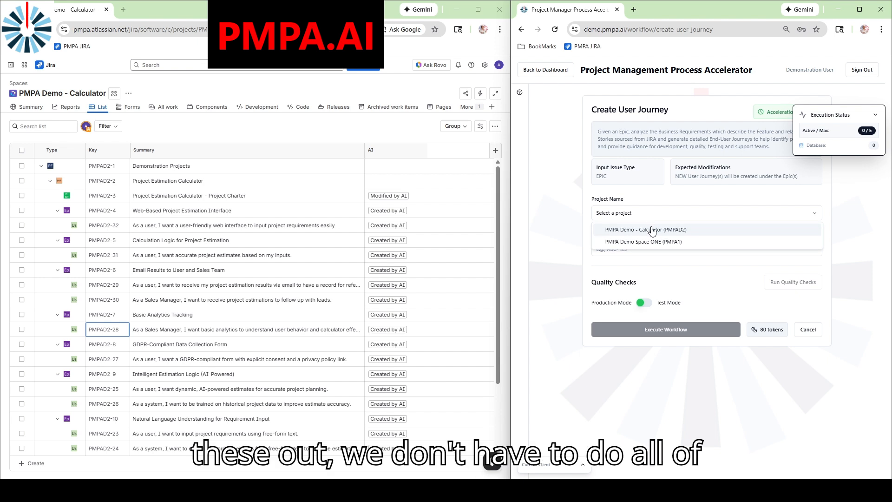
left_click(654, 232)
left_click(641, 249)
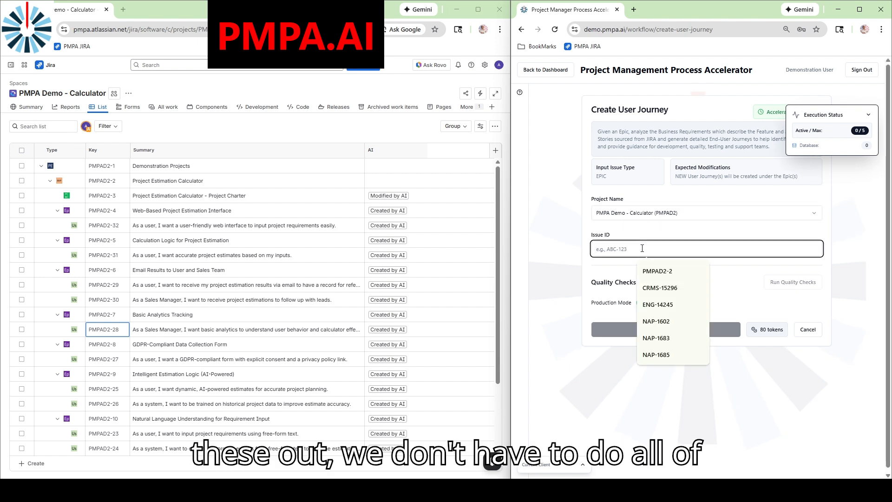
type("PMP")
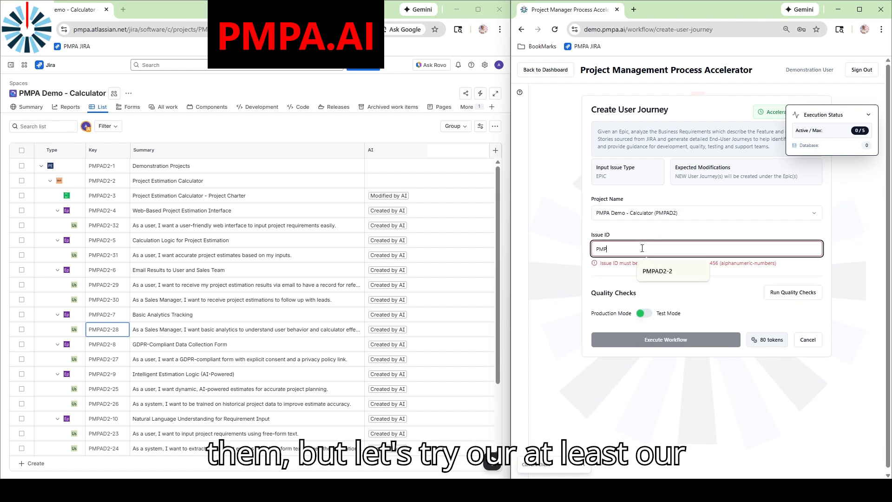
type("AD2-4")
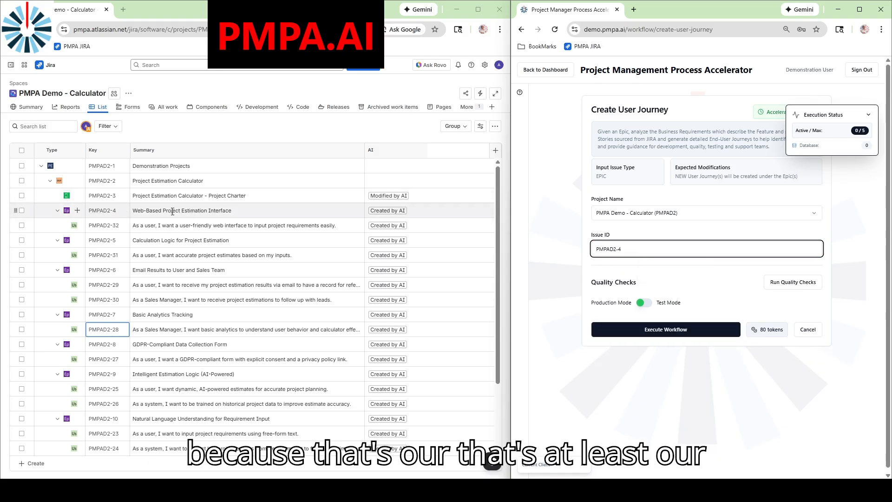
Run the quality checks for epic PMPAD2-4, execute the user journey workflow and follow its database progress.
left_click(793, 282)
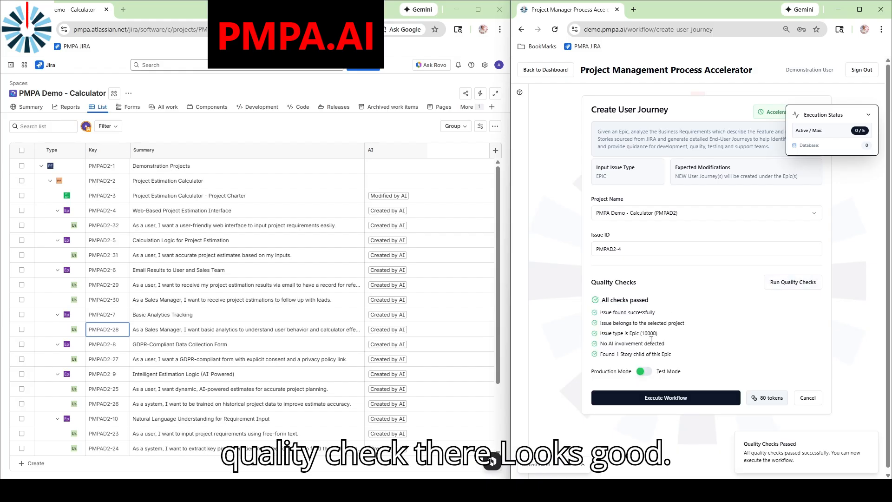
left_click(672, 398)
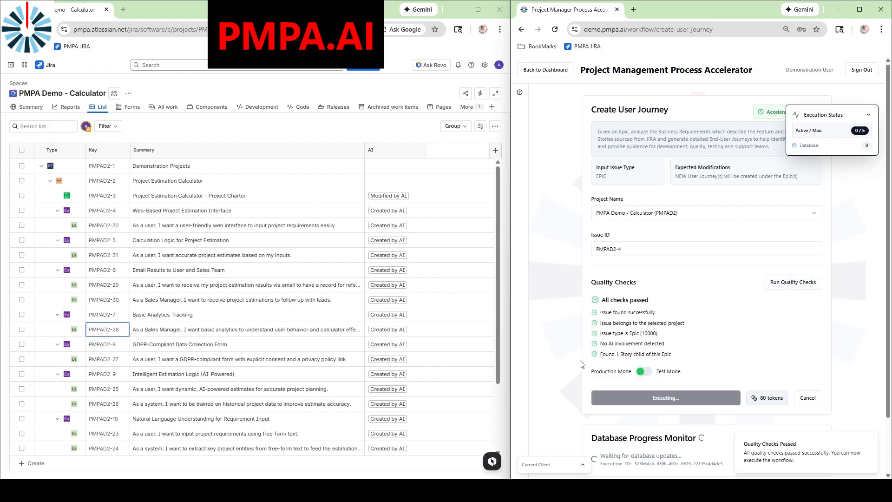
scroll(561, 364, "down", 3)
scroll(561, 364, "down", 2)
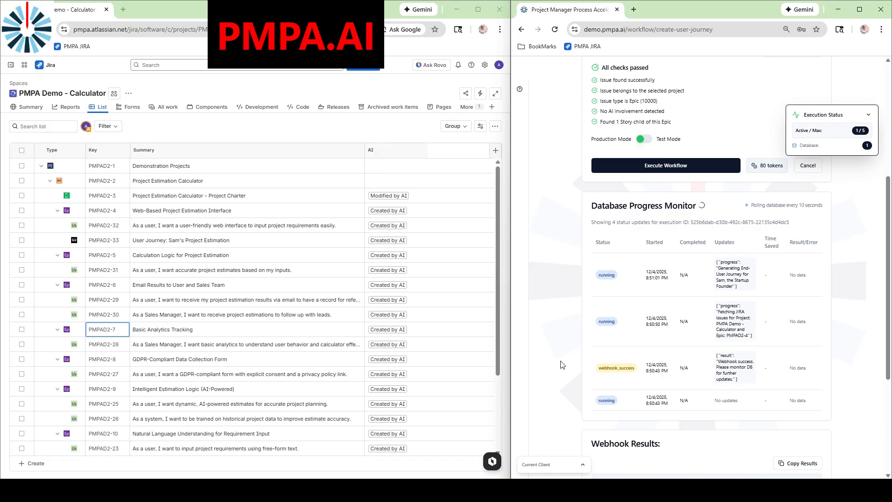
Review the descriptions of the generated user journeys PMPAD2-33 and PMPAD2-34 in Jira, closing each one.
left_click(109, 240)
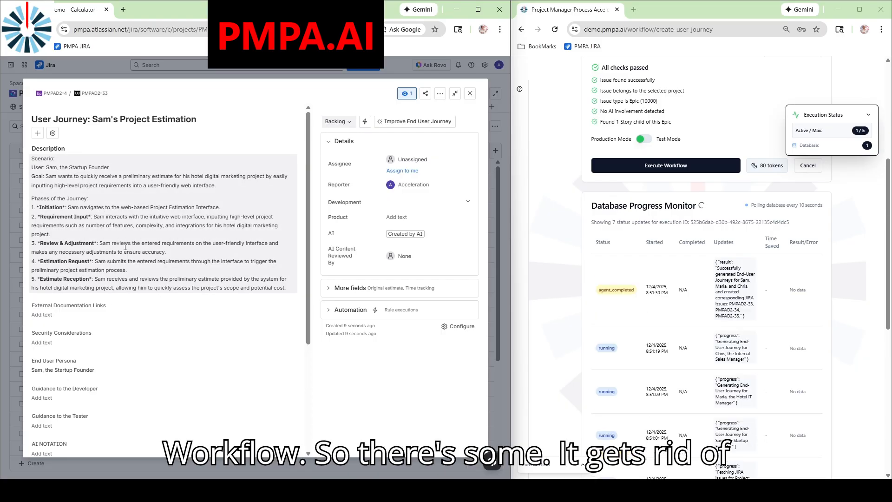
left_click(470, 95)
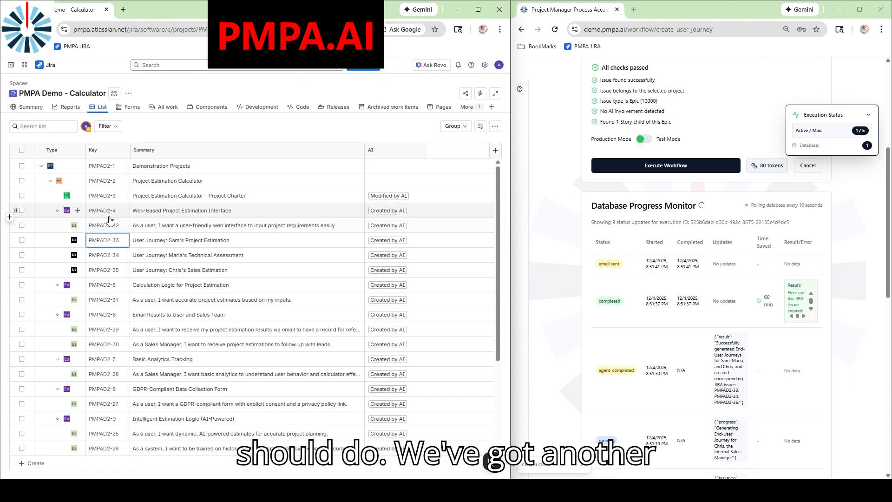
left_click(105, 256)
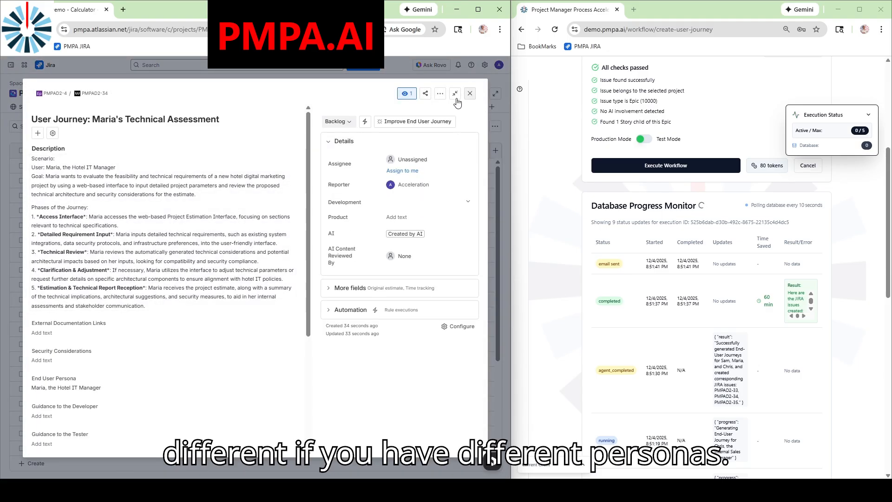
left_click(470, 94)
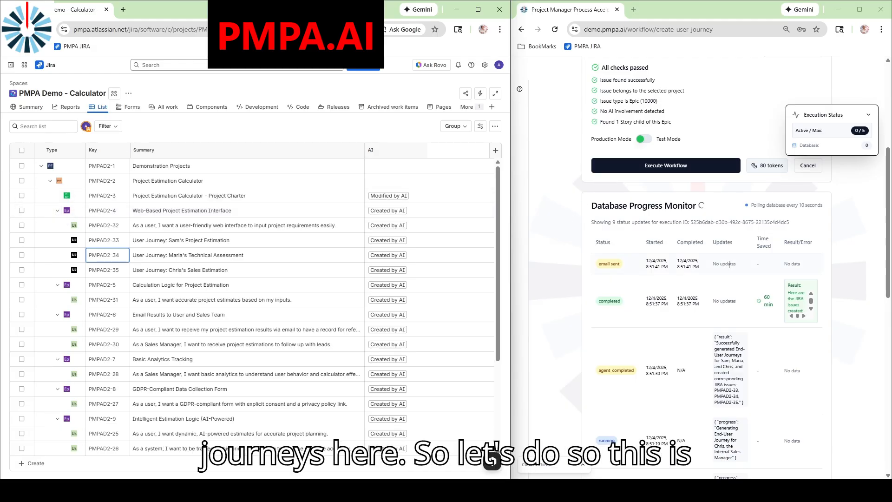
Change the issue ID to PMPAD2-5, run the quality checks and execute the Create User Journey workflow for that epic.
scroll(578, 290, "up", 1)
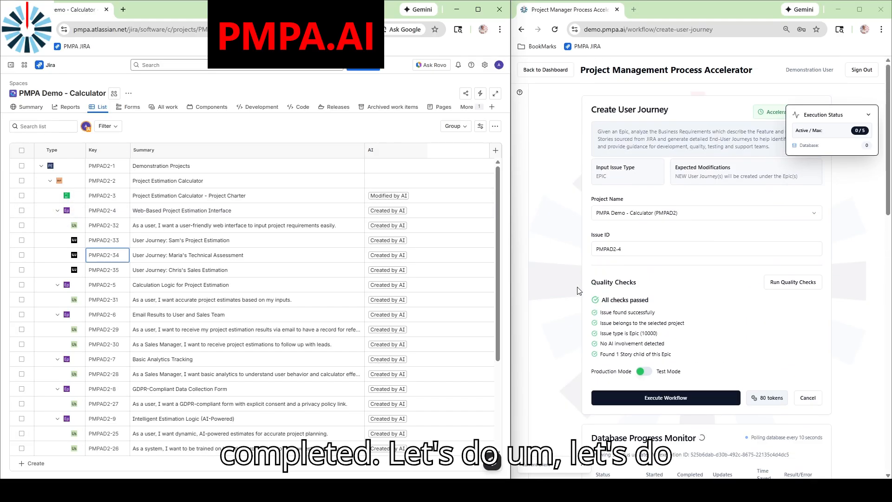
left_click(644, 250)
key("BackSpace")
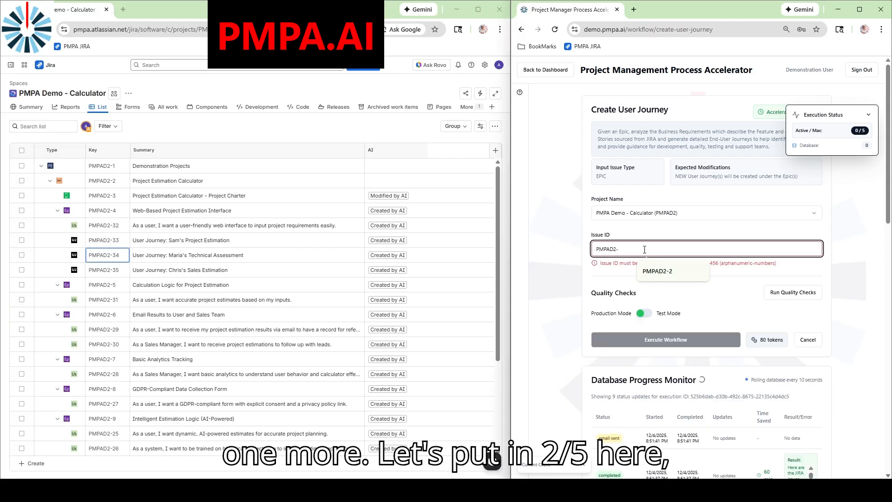
type("5")
left_click(796, 283)
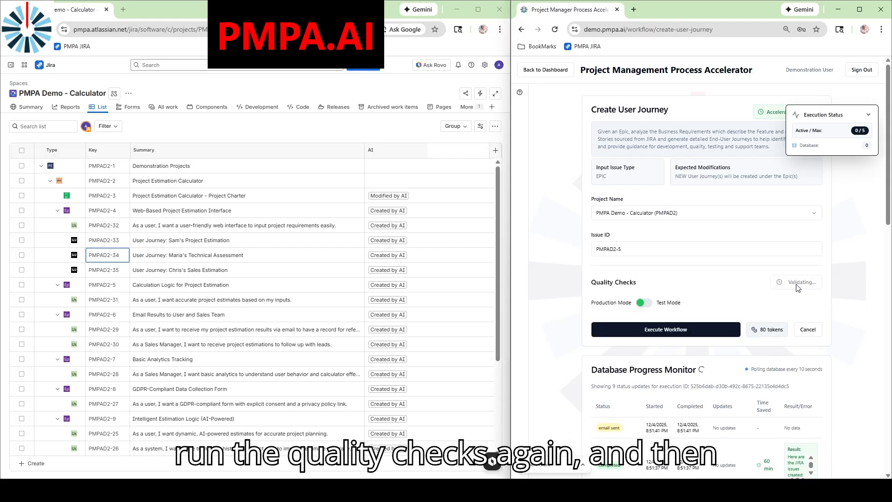
left_click(671, 398)
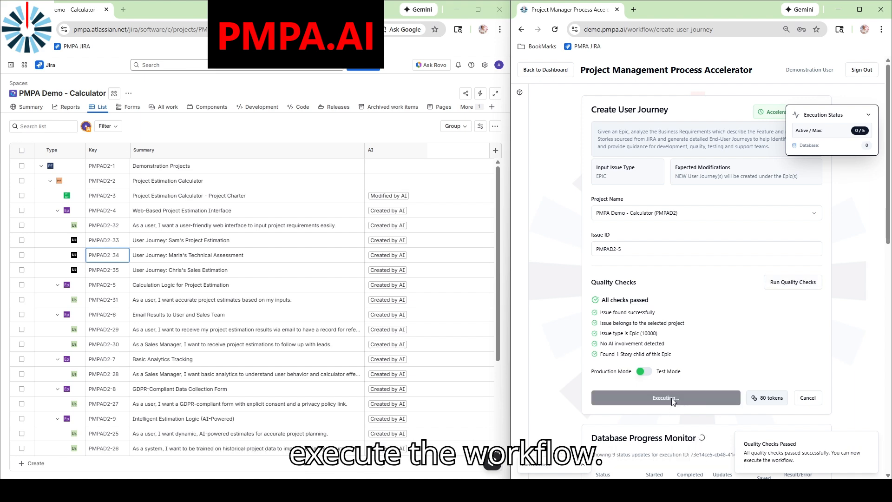
scroll(553, 362, "down", 5)
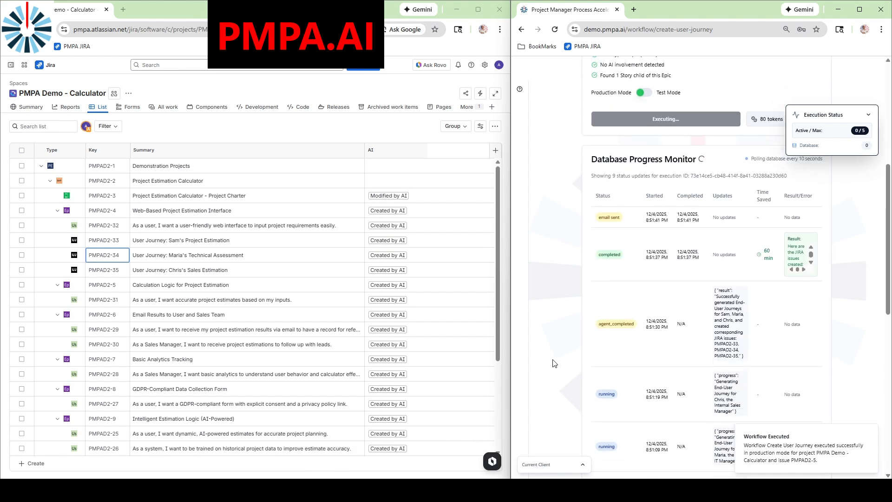
scroll(552, 363, "down", 1)
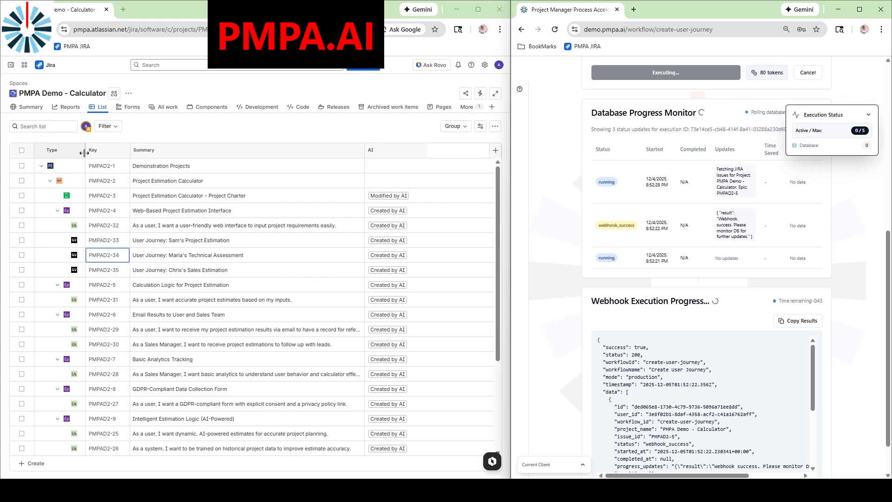
Widen the Type column slightly in the Jira list, and review user journey PMPAD2-37 before closing it.
left_click_drag(85, 151, 92, 153)
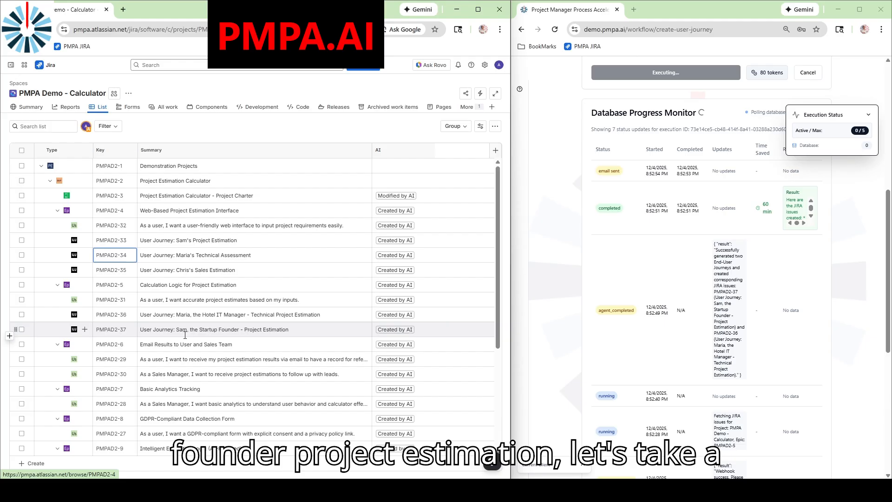
left_click(116, 330)
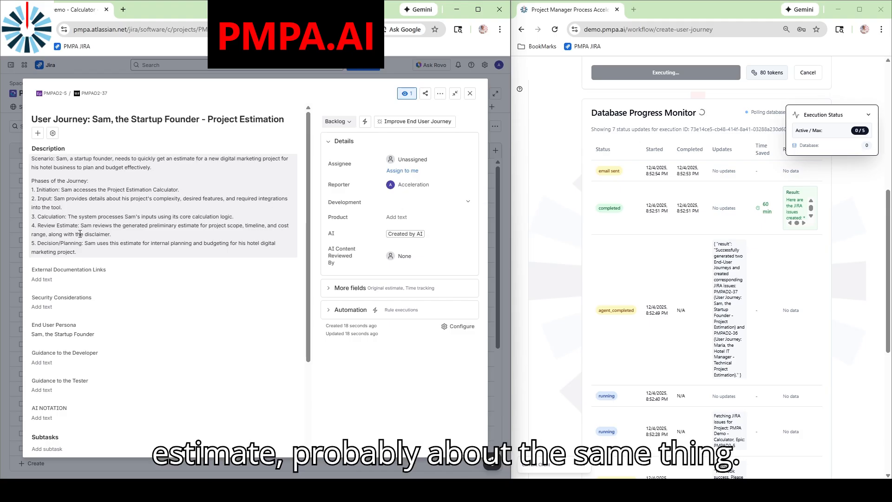
left_click(469, 93)
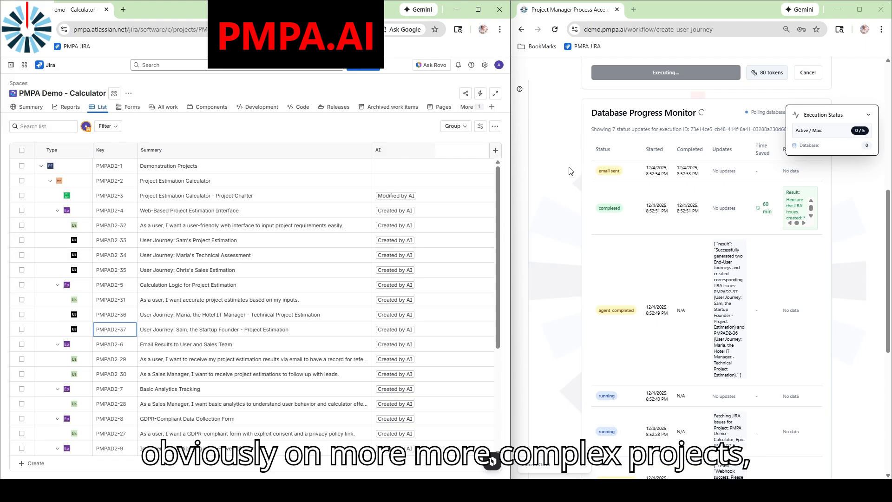
Return to the accelerator dashboard, open the AtoZ Complexity Estimation workflow and collapse its help.
scroll(571, 171, "up", 7)
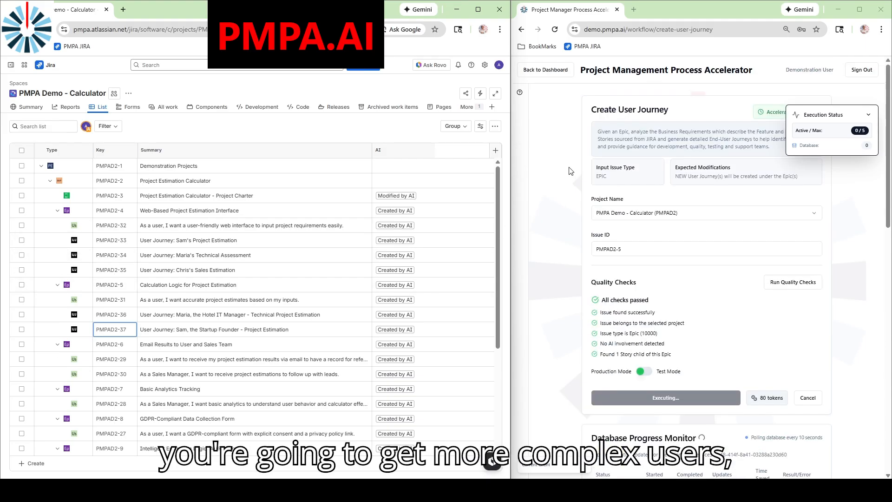
left_click(541, 69)
scroll(593, 198, "down", 4)
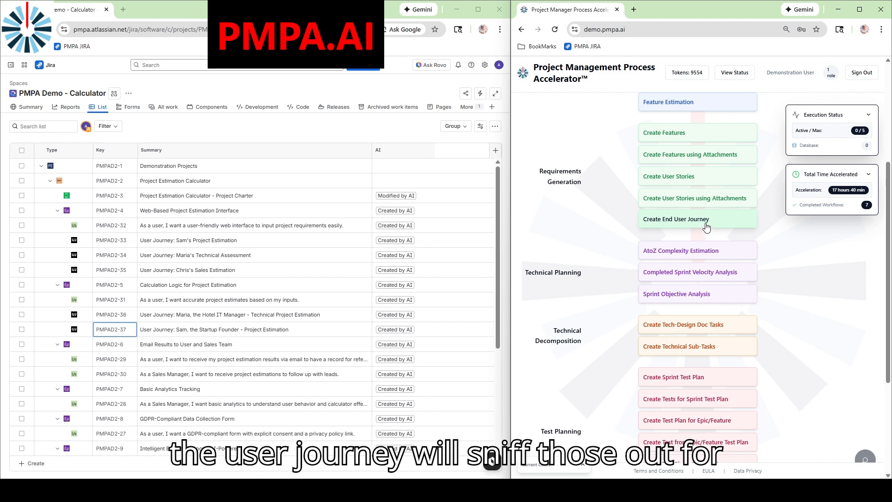
scroll(707, 226, "down", 1)
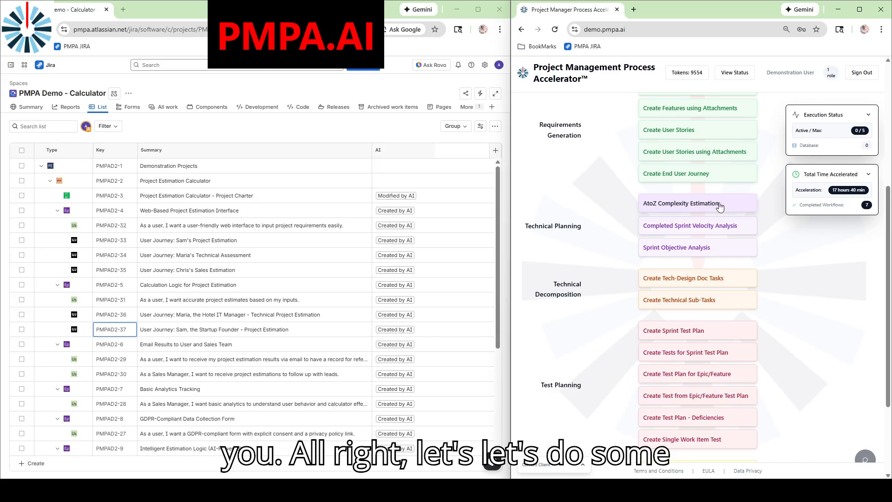
left_click(719, 207)
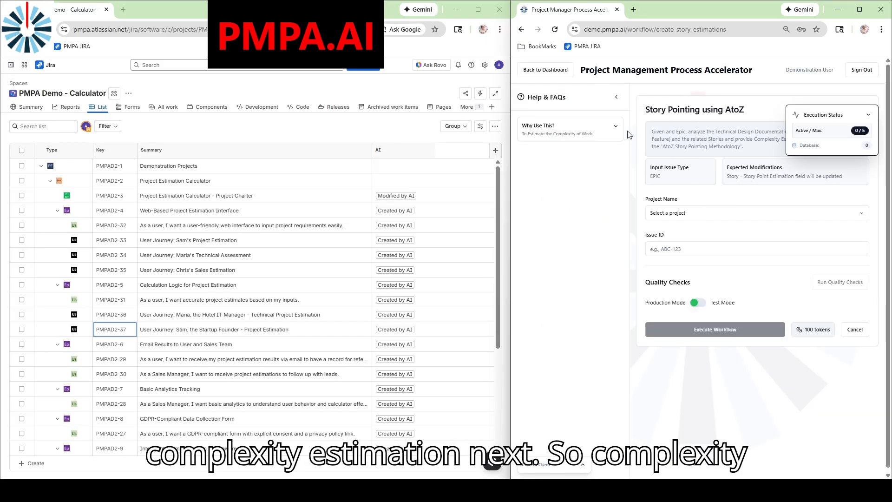
left_click(616, 97)
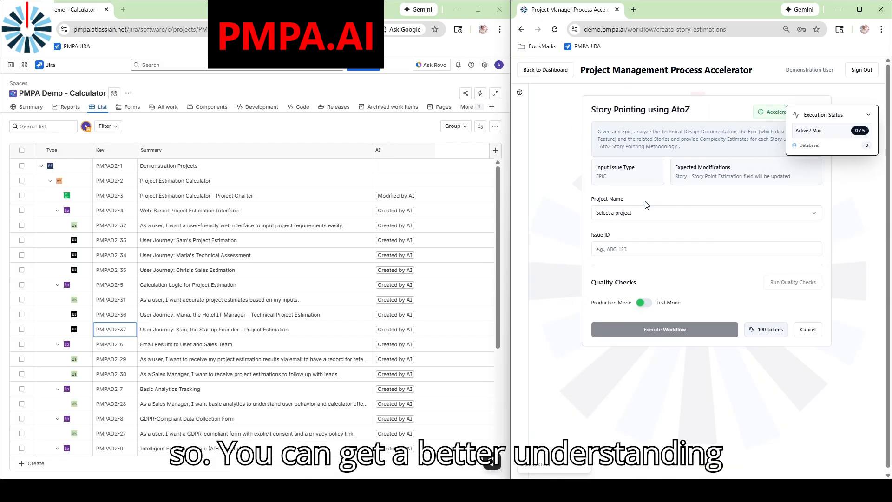
Set the Story Pointing using AtoZ project to PMPA Demo - Calculator (PMPAD2) and the issue ID to PMPAD2-4.
left_click(646, 213)
left_click(646, 229)
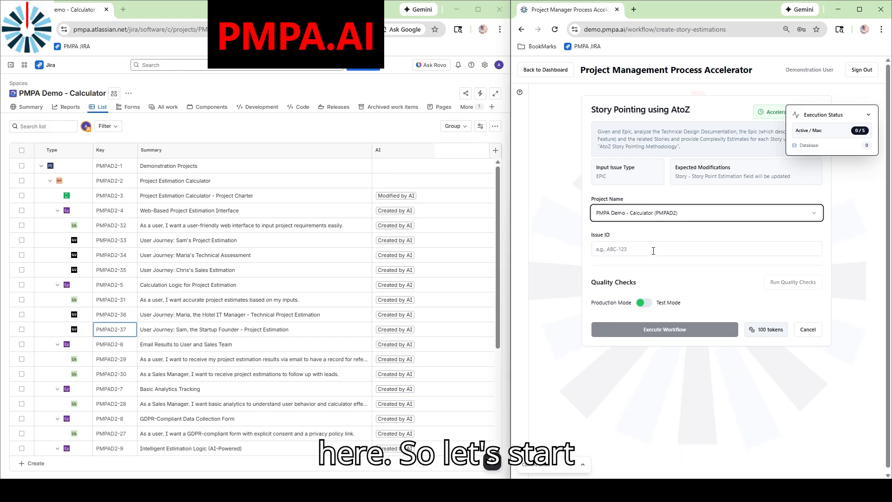
left_click(653, 250)
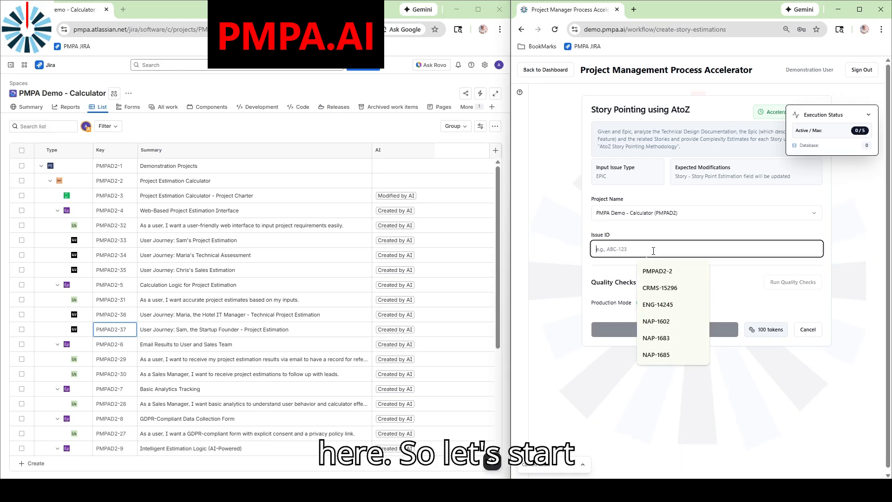
left_click(657, 270)
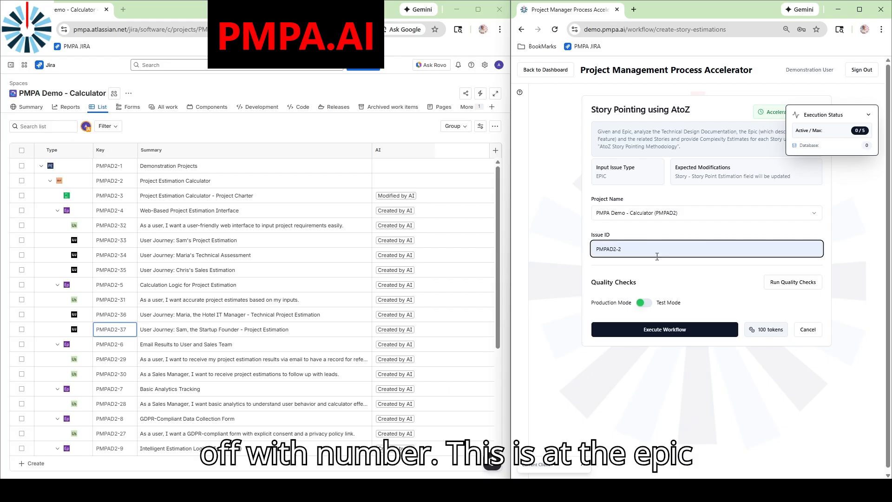
key("BackSpace")
type("4")
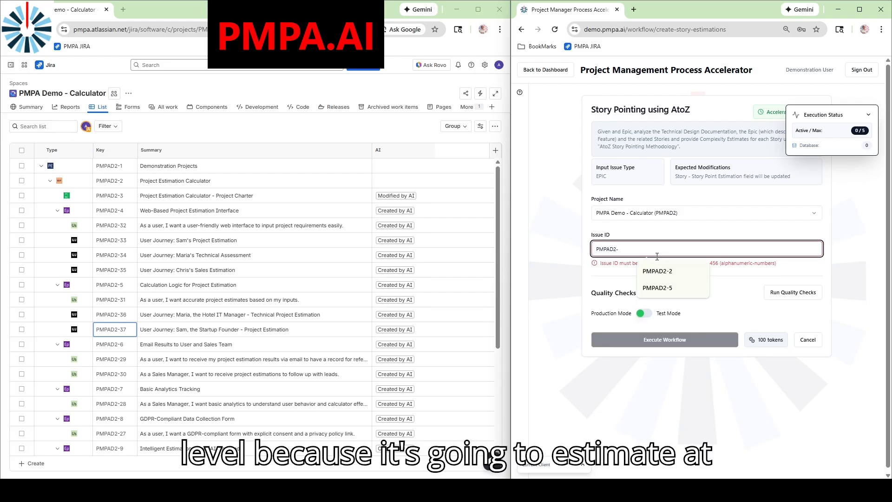
Run the quality checks for epic PMPAD2-4, execute the AtoZ story pointing workflow and follow its progress.
left_click(795, 281)
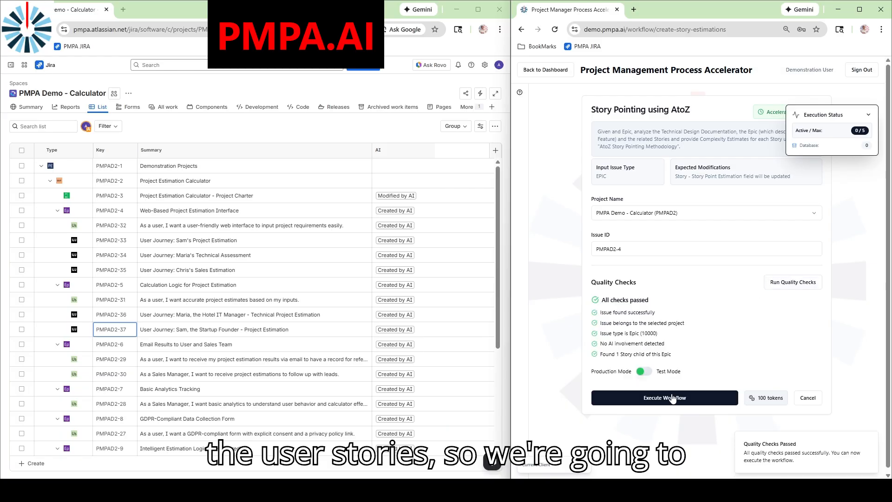
left_click(670, 398)
scroll(553, 345, "down", 4)
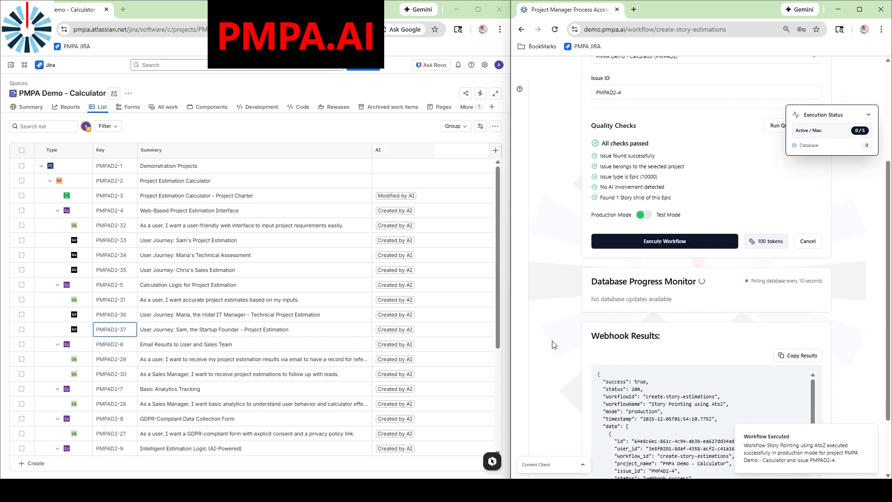
scroll(553, 345, "down", 2)
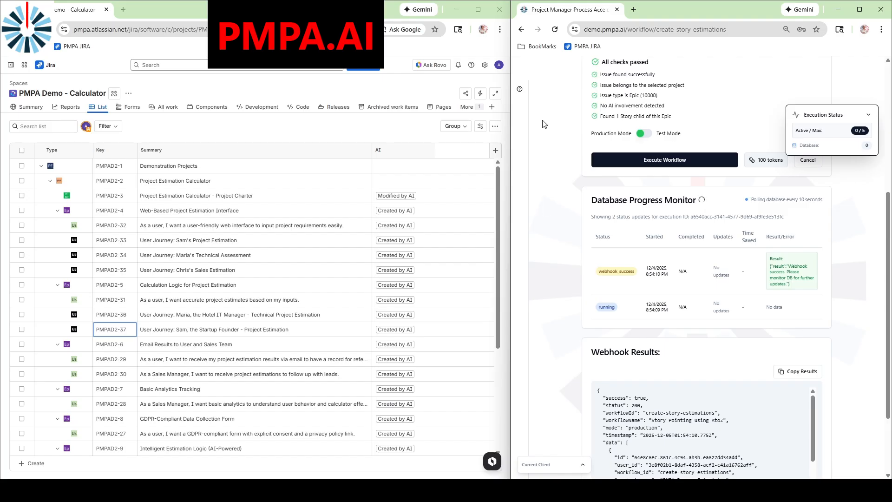
Read the "Why Use This?" help entry about the AtoZ methodology and collapse the help again.
left_click(526, 96)
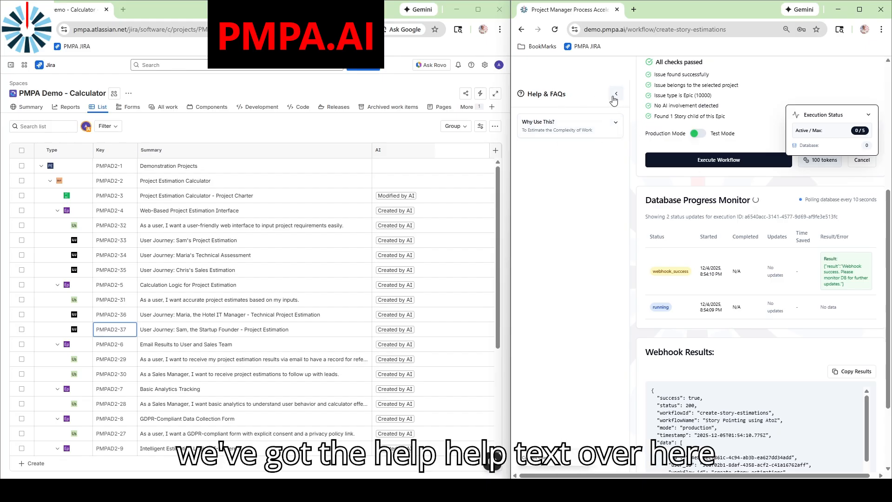
left_click(617, 128)
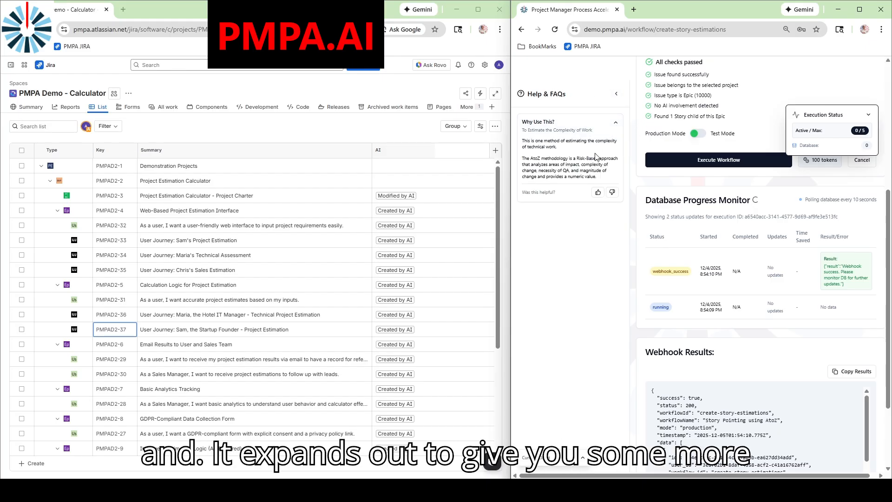
left_click(616, 124)
left_click(615, 94)
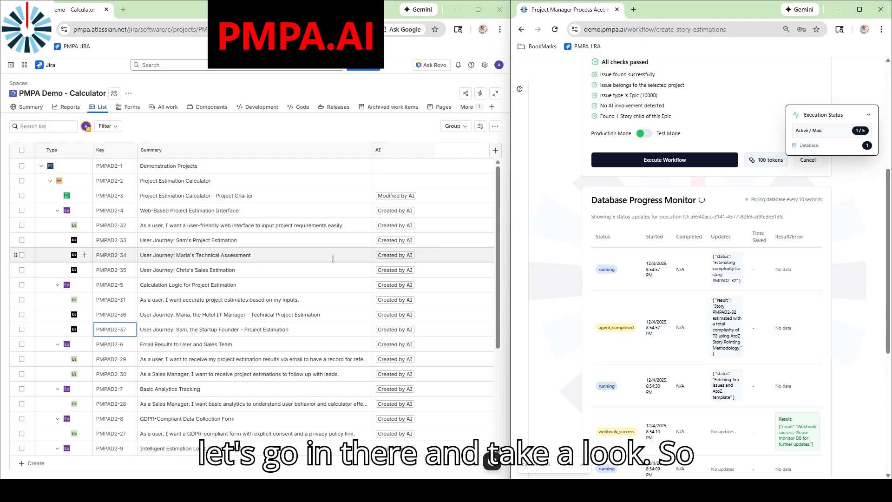
Open user story PMPAD2-32 in Jira and review its description fields and the AtoZ complexity estimation table under Story Point Estimation.
left_click(116, 226)
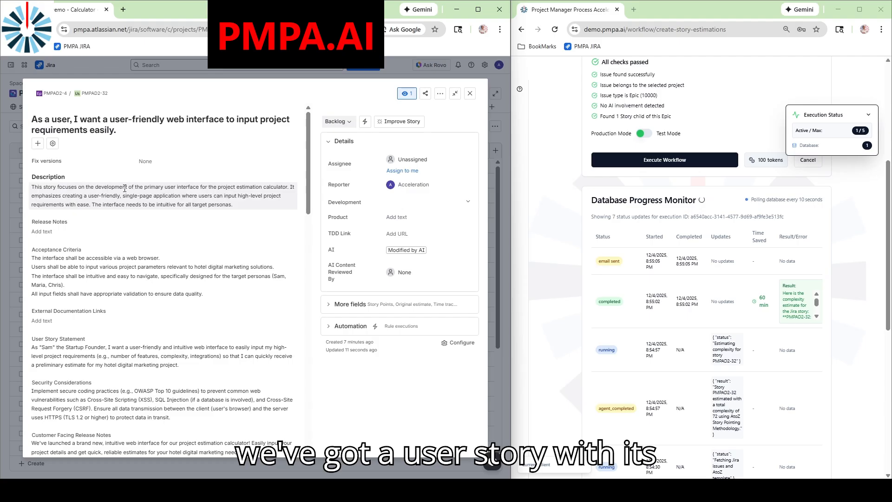
scroll(130, 186, "down", 3)
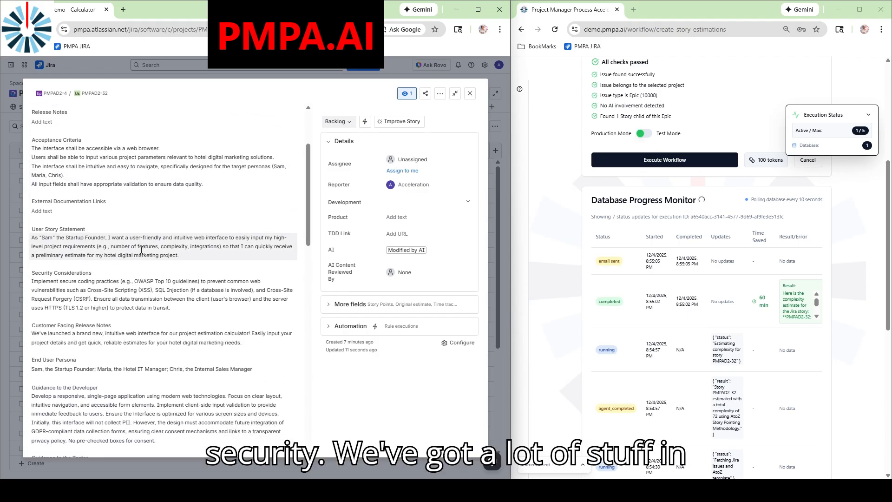
scroll(102, 263, "down", 2)
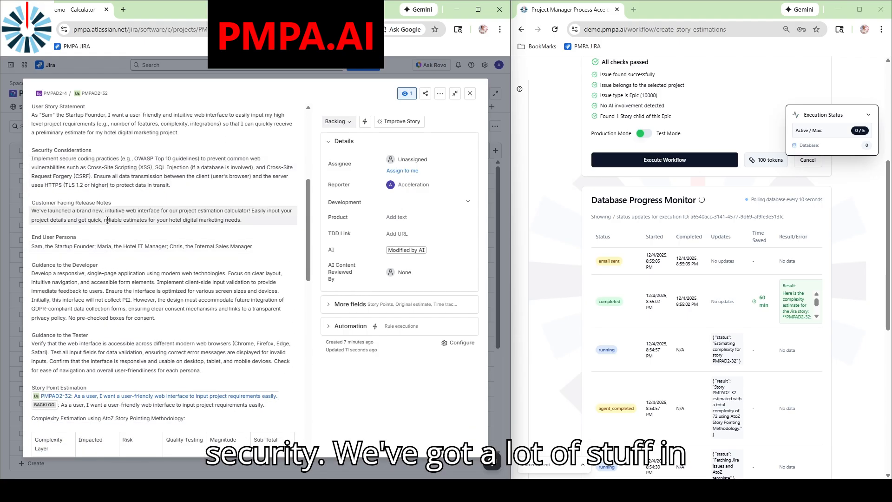
scroll(107, 220, "down", 6)
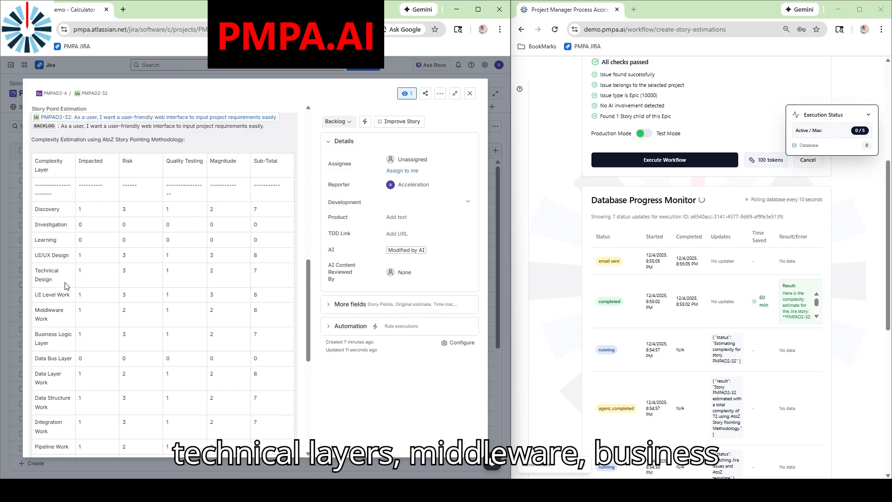
scroll(68, 302, "down", 1)
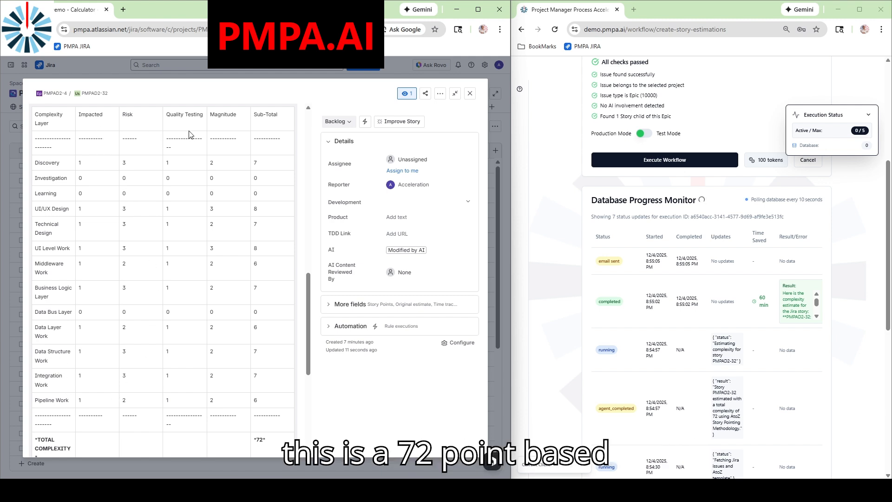
scroll(234, 209, "down", 3)
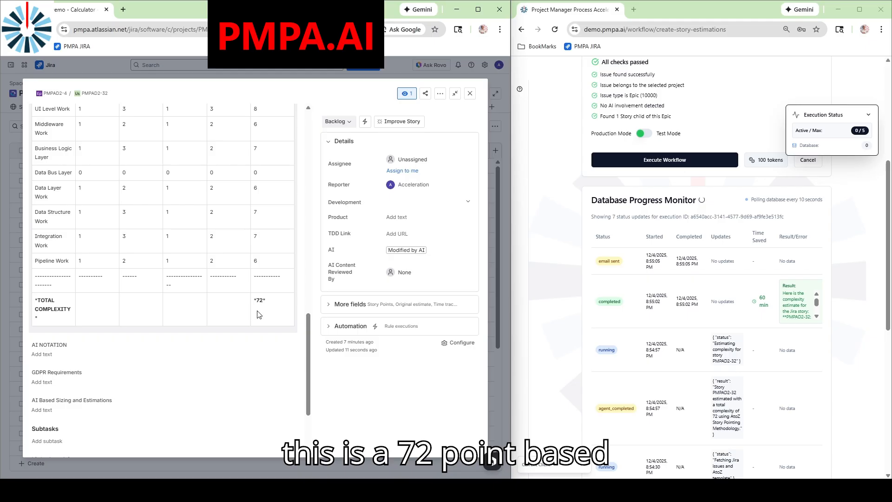
scroll(259, 299, "up", 4)
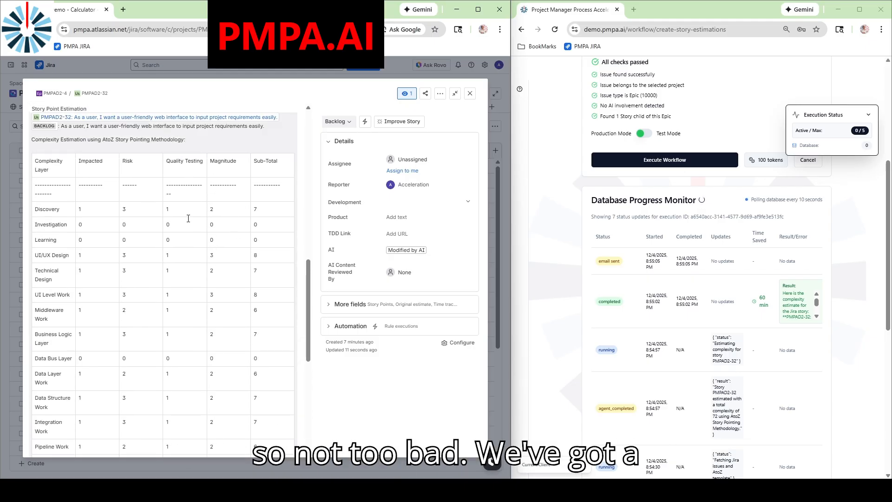
Review the story point estimation table of story PMPAD2-32 and close the story.
scroll(207, 264, "down", 1)
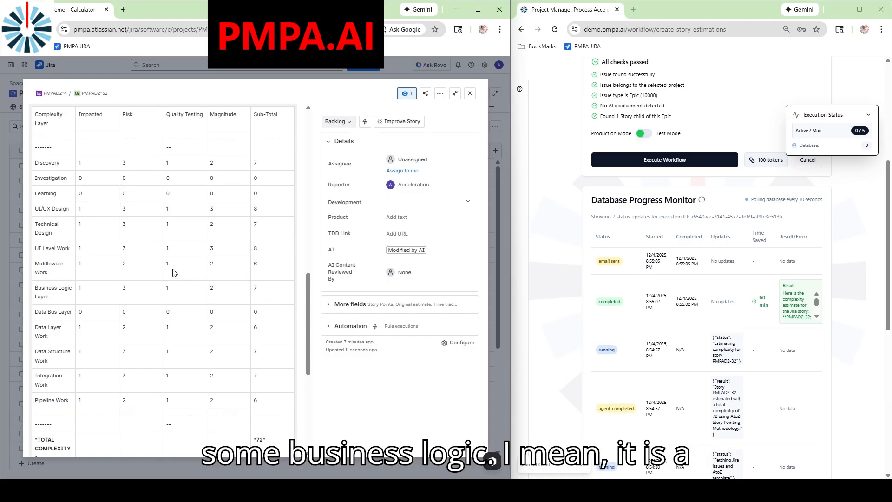
left_click(471, 94)
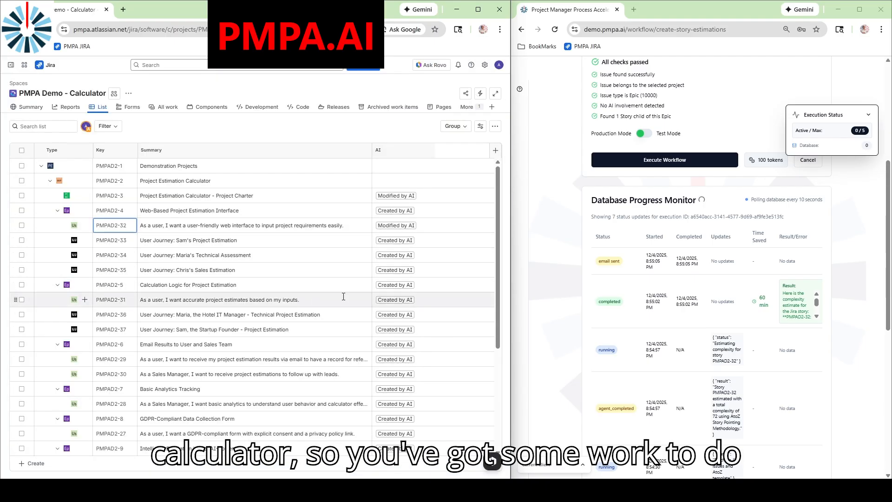
In the Project Management Process Accelerator, run the quality checks and execute the Story Pointing using AtoZ workflow for epic PMPAD2-5.
scroll(543, 258, "up", 5)
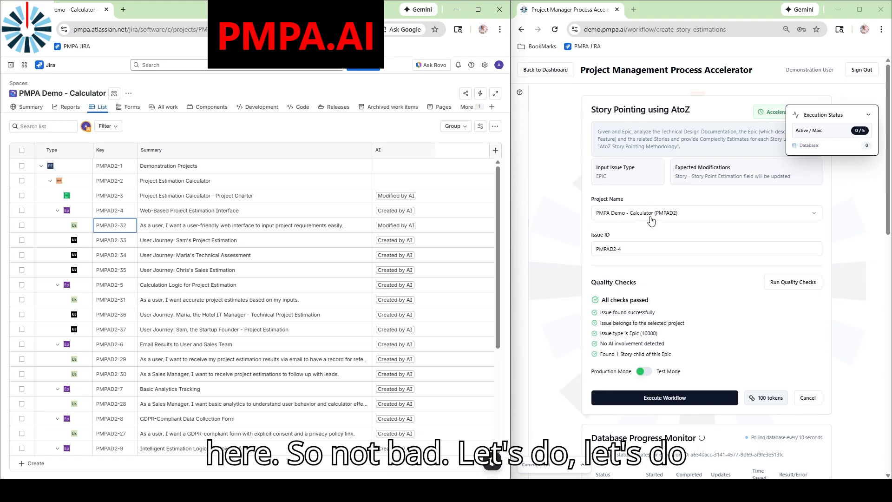
left_click(643, 246)
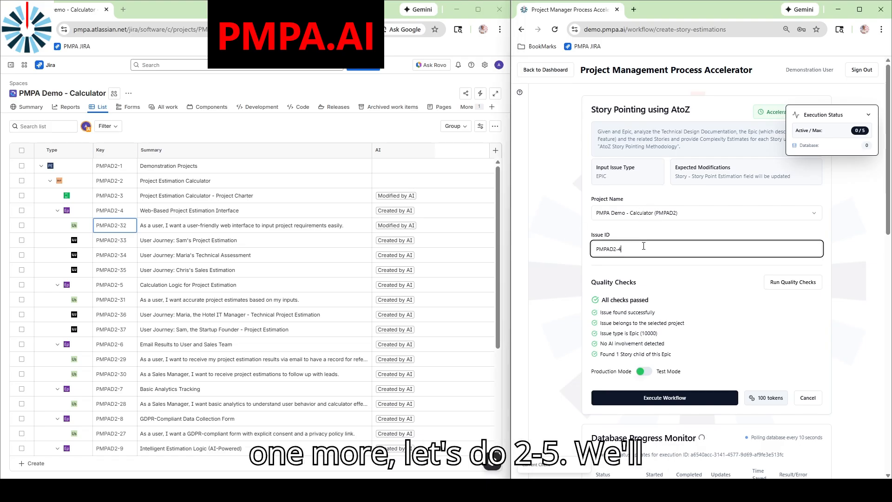
key("BackSpace")
type("5")
left_click(792, 282)
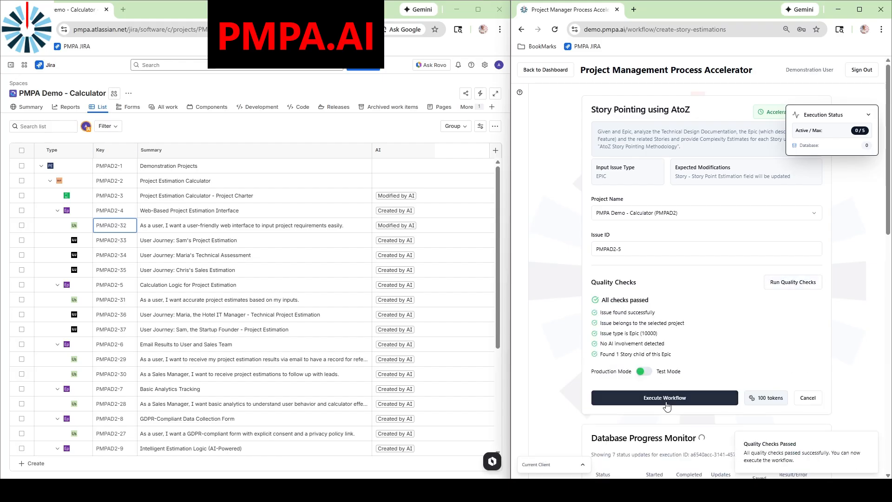
left_click(666, 399)
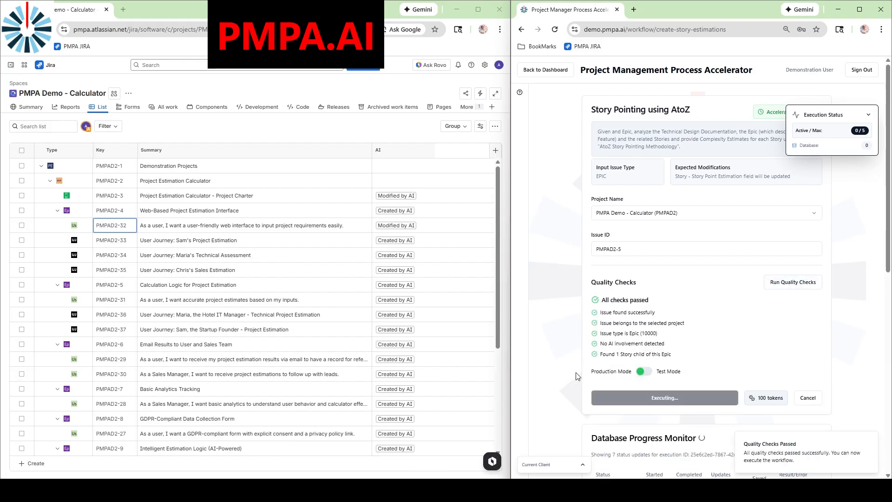
scroll(576, 376, "down", 7)
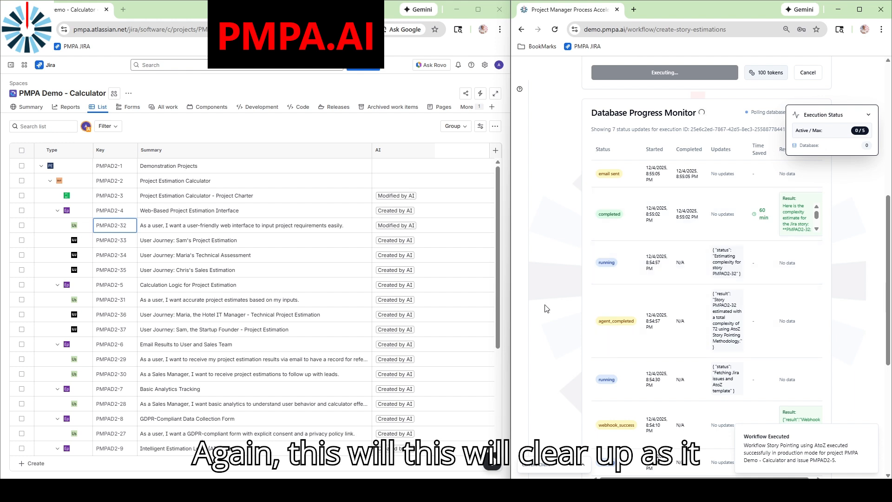
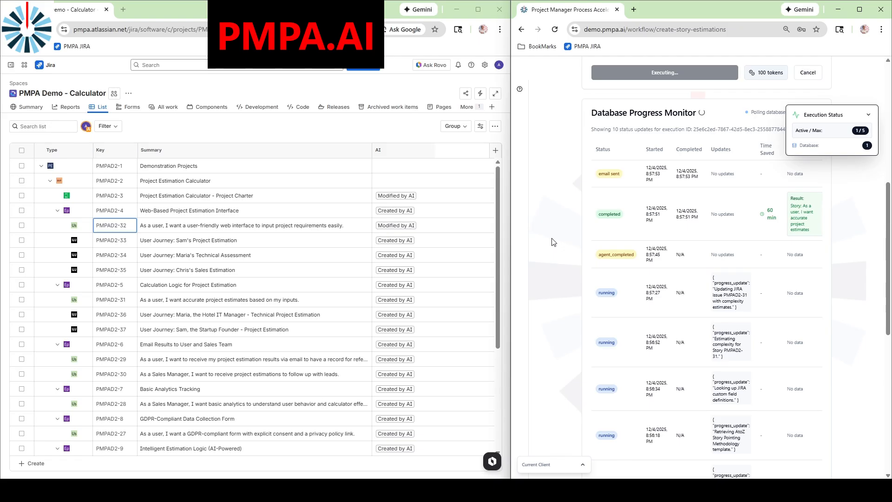
In Jira, open story PMPAD2-31, review its description and Story Point Estimation table, and close it.
left_click(122, 303)
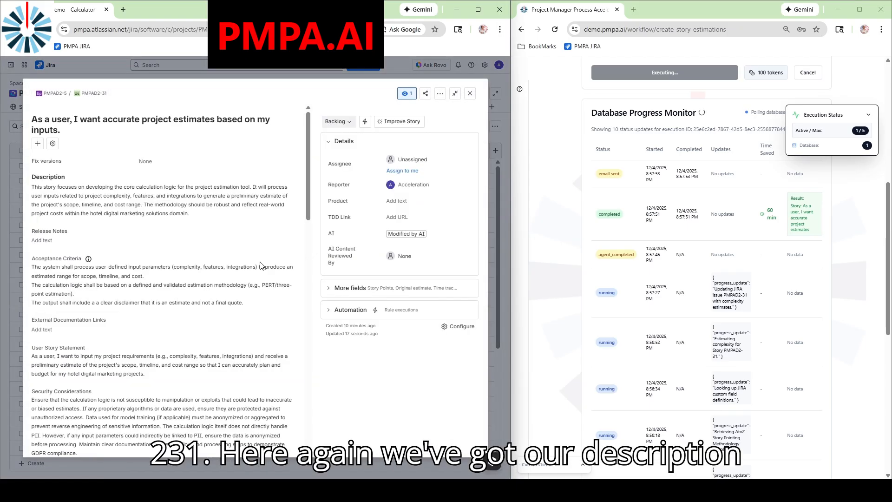
scroll(160, 258, "down", 3)
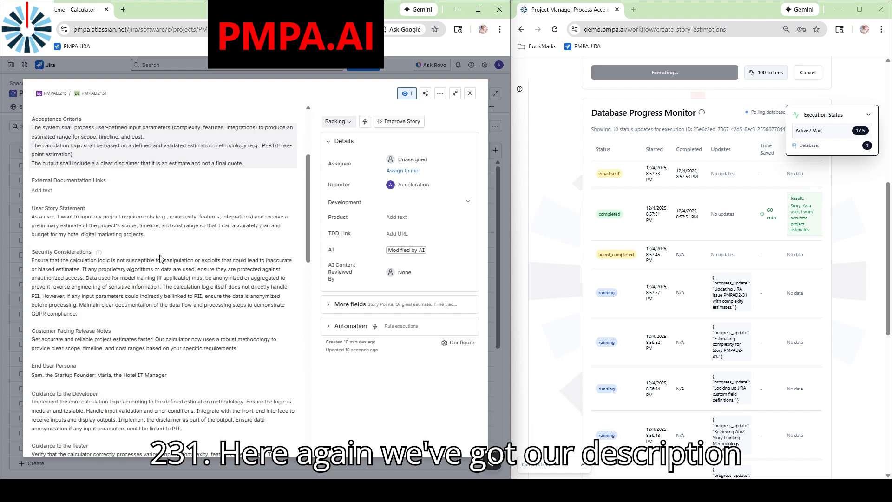
scroll(160, 257, "down", 7)
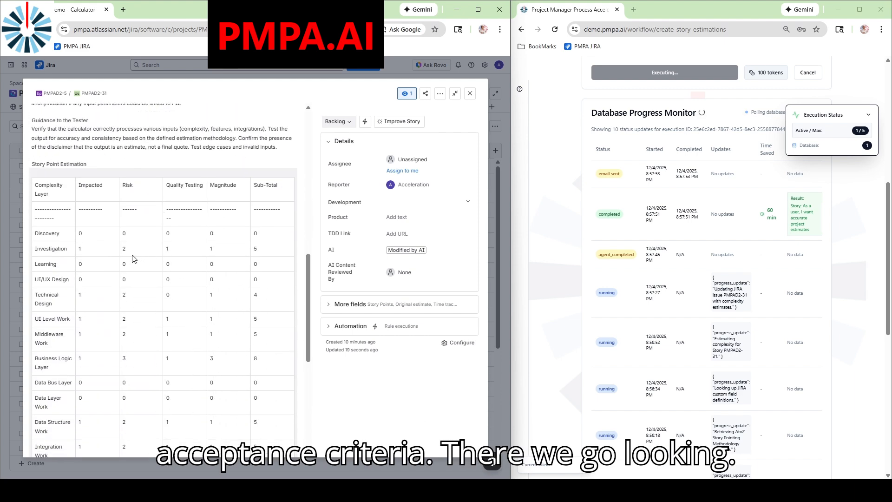
scroll(80, 256, "down", 1)
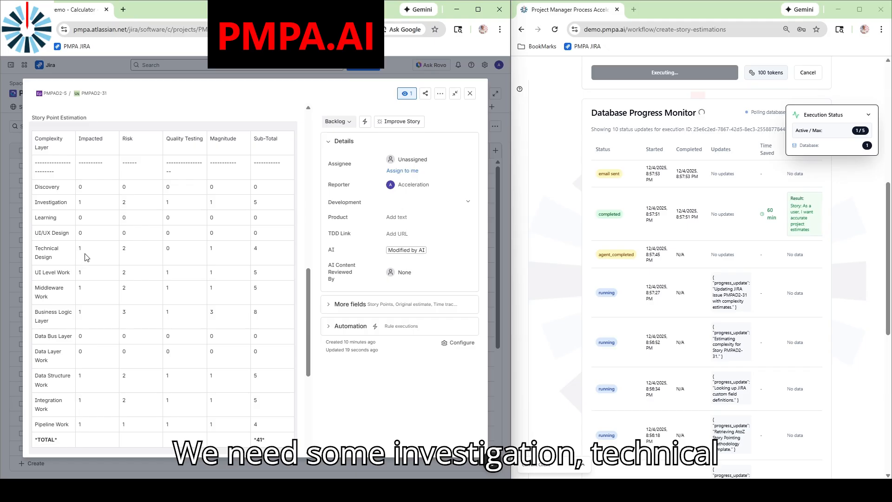
scroll(85, 258, "down", 1)
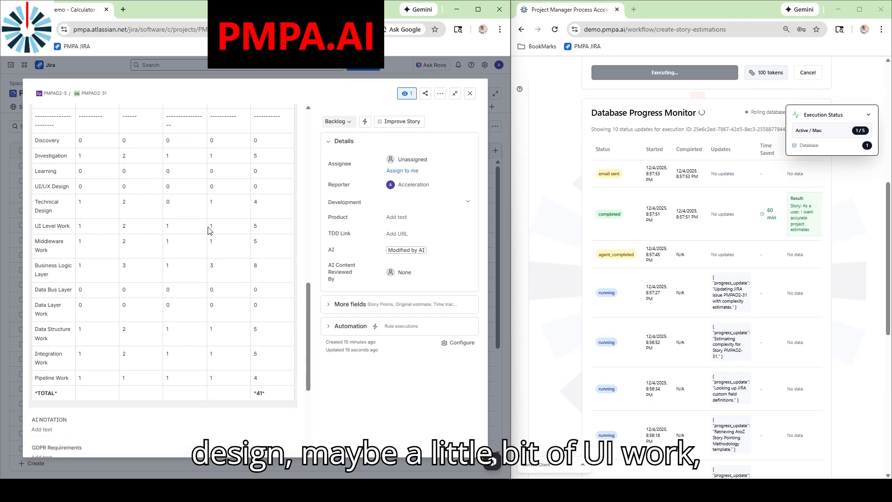
scroll(176, 223, "down", 1)
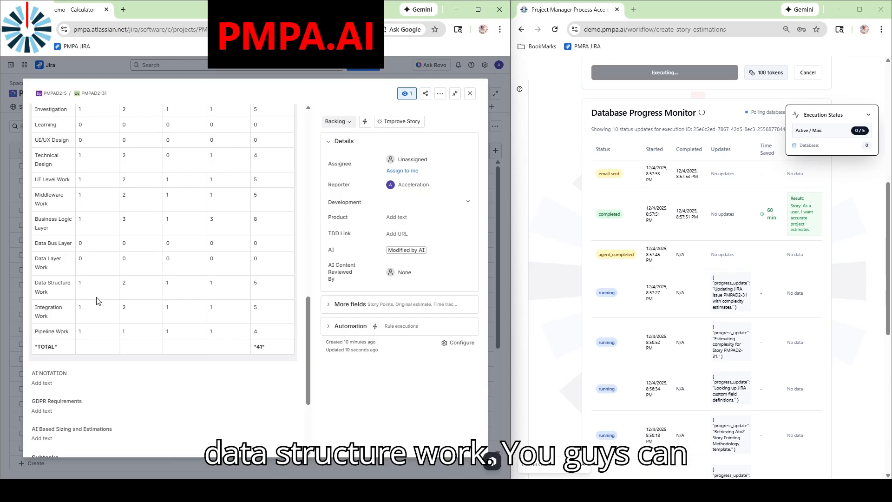
scroll(96, 305, "up", 1)
scroll(96, 305, "up", 15)
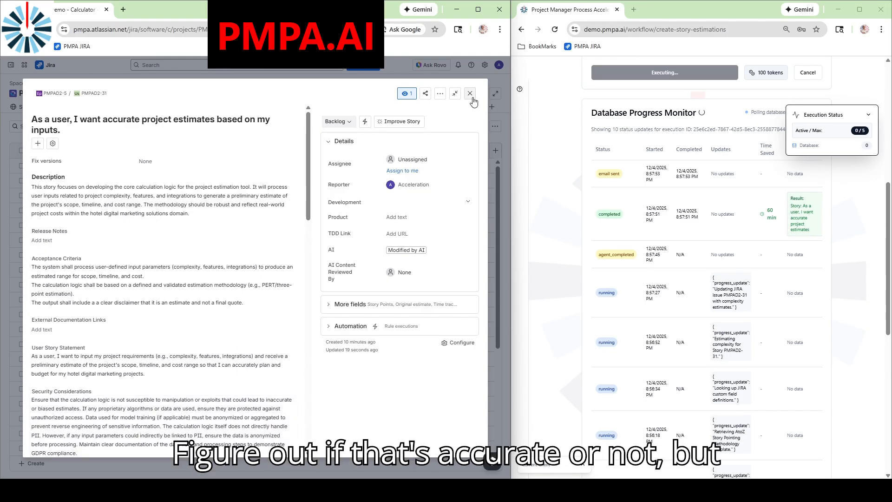
left_click(470, 93)
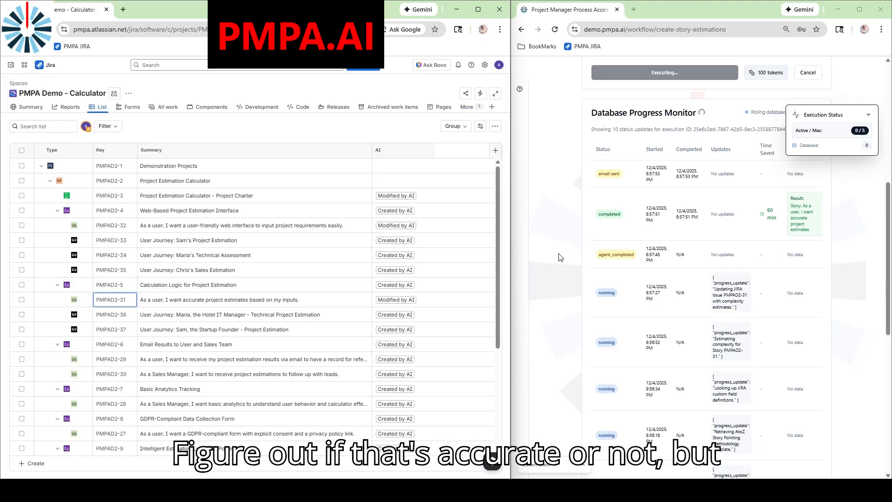
Return to the accelerator dashboard and open the Create Tech-Design Doc Tasks workflow with its Help & FAQs collapsed.
scroll(558, 256, "up", 10)
left_click(549, 69)
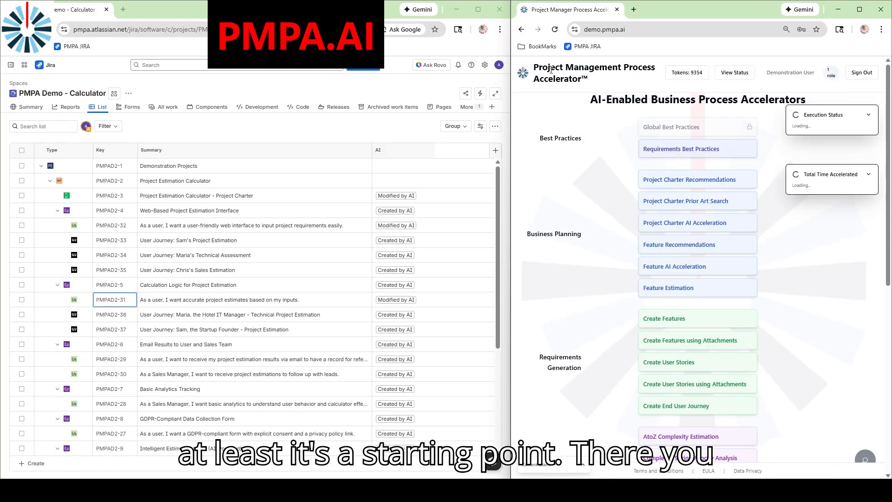
scroll(618, 214, "down", 5)
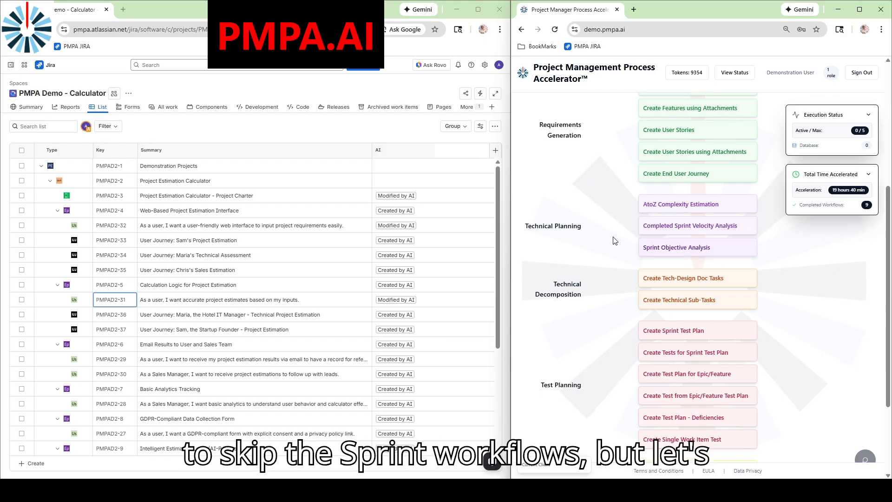
scroll(616, 241, "down", 1)
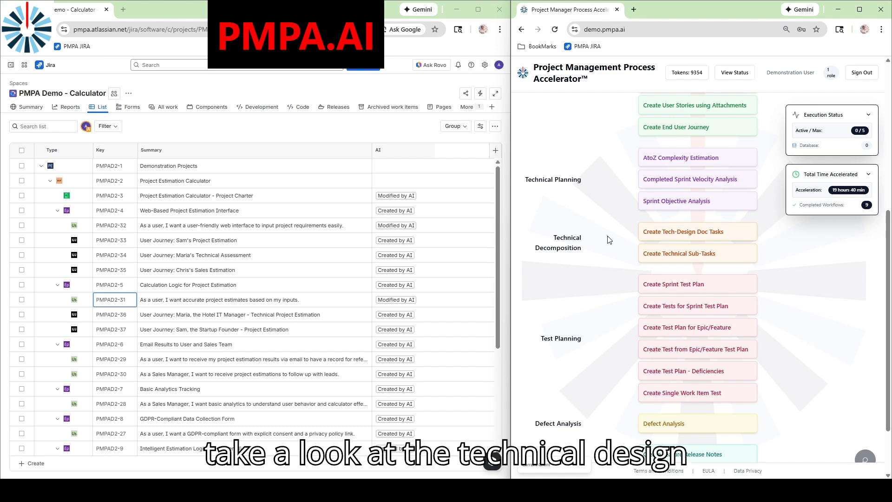
left_click(683, 234)
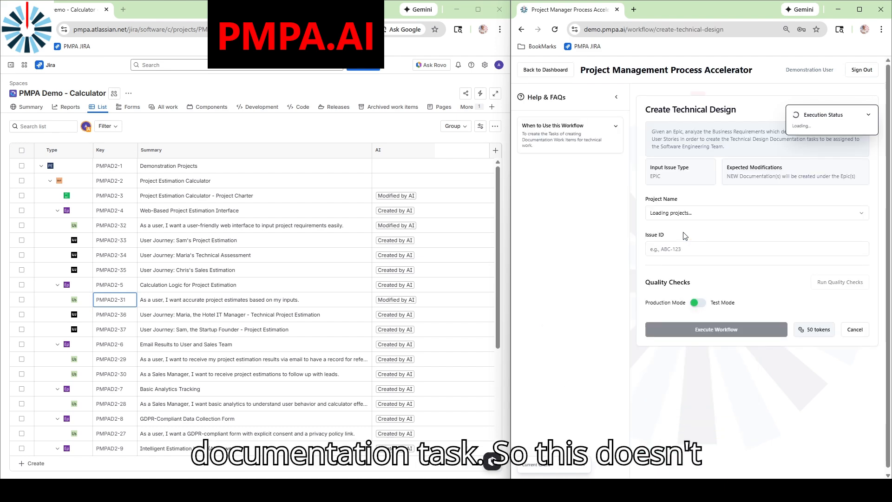
left_click(616, 97)
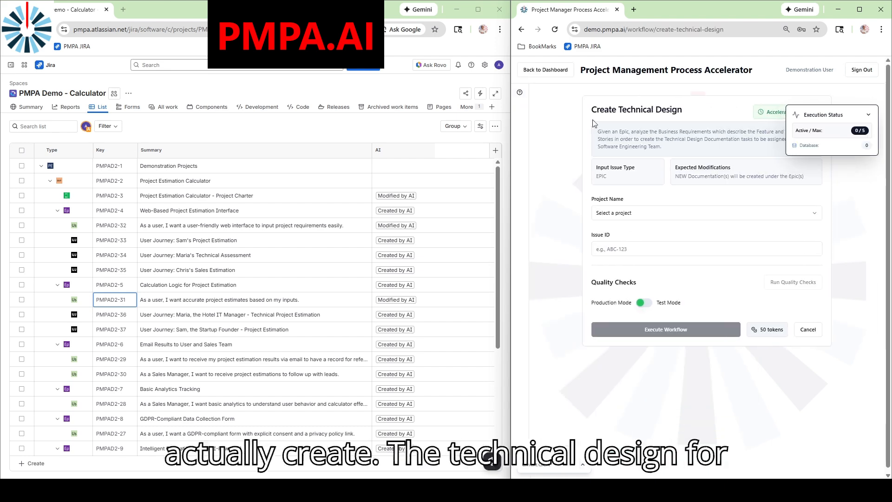
Select the project PMPA Demo - Calculator (PMPAD2) and set the issue ID to PMPAD2-4.
left_click(622, 215)
left_click(647, 232)
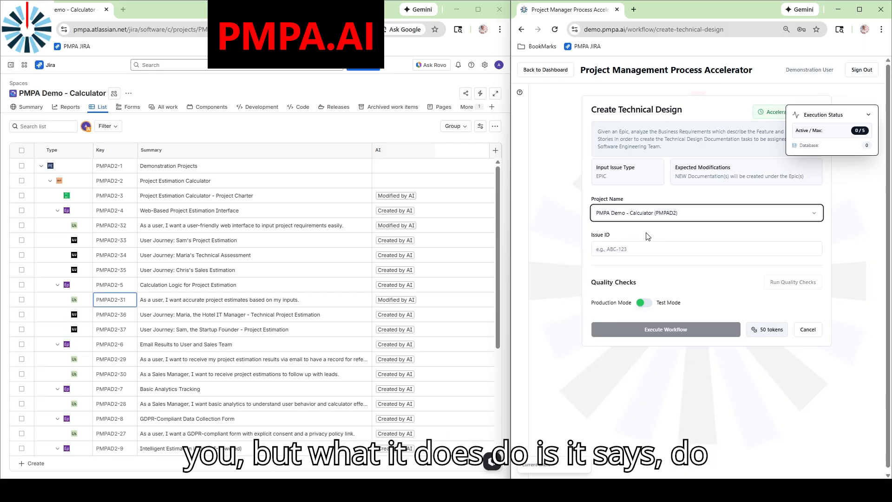
left_click(647, 248)
left_click(648, 271)
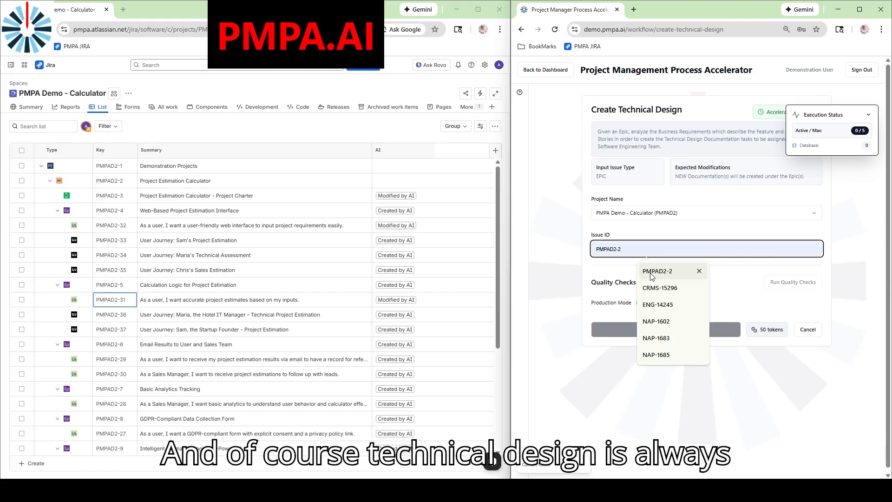
left_click(649, 272)
key("BackSpace")
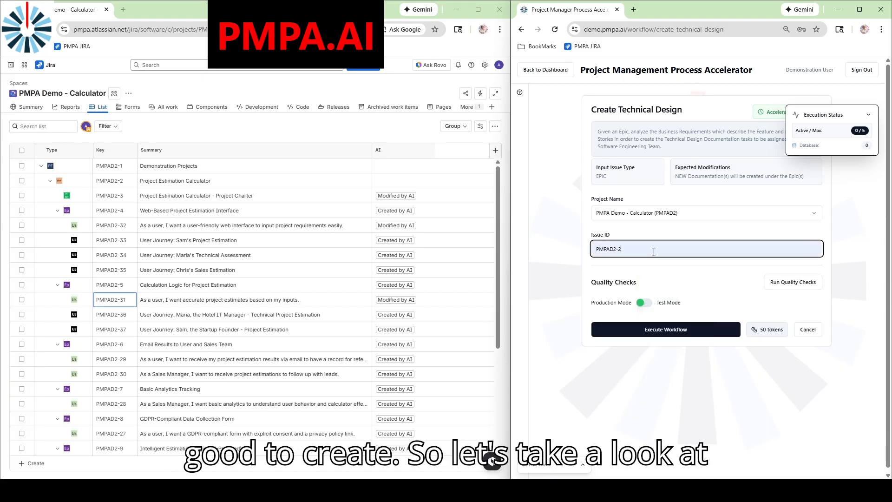
type("4")
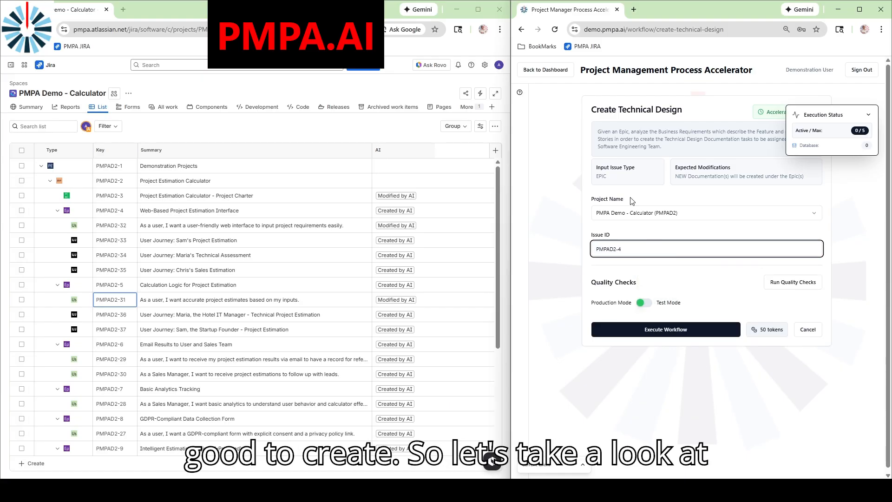
Run the quality checks, execute the Create Technical Design workflow for PMPAD2-4, and check its database progress.
left_click(793, 282)
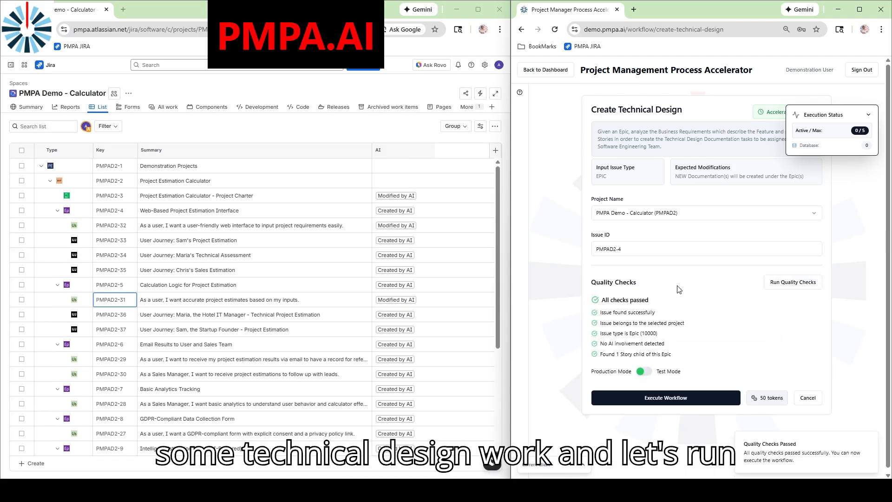
left_click(670, 398)
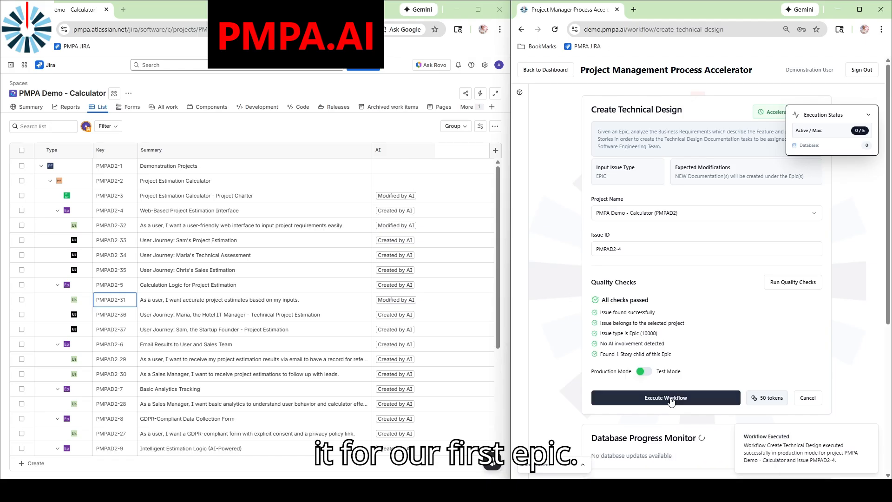
scroll(562, 343, "down", 4)
scroll(562, 342, "down", 1)
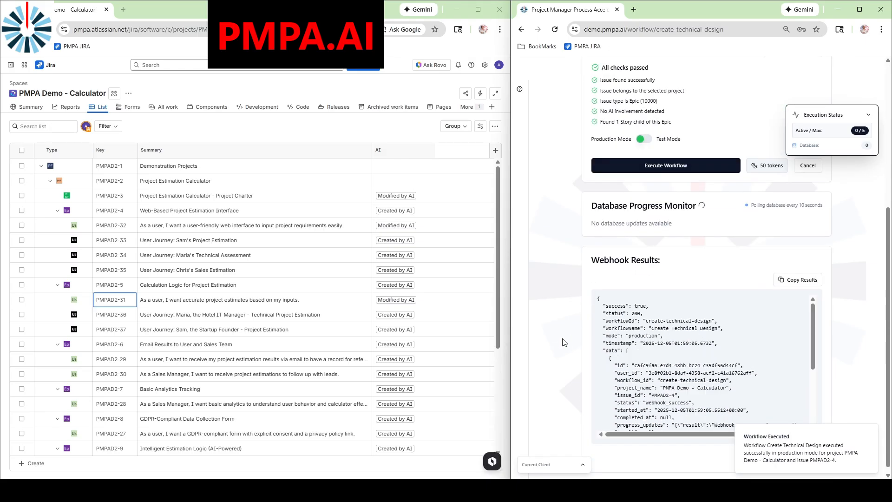
scroll(562, 342, "up", 3)
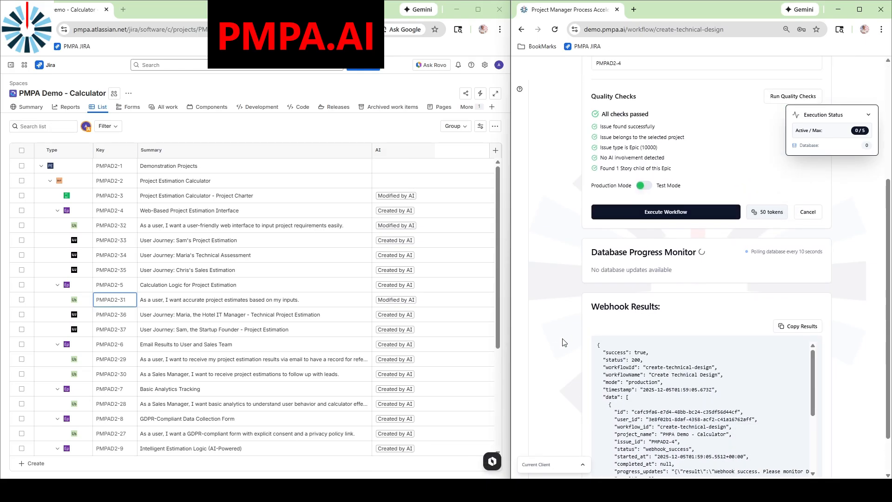
scroll(562, 342, "up", 1)
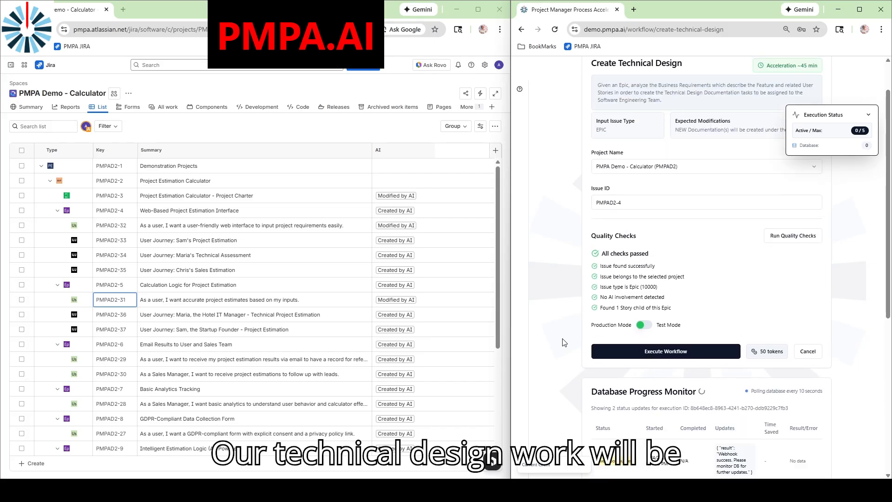
scroll(563, 342, "down", 3)
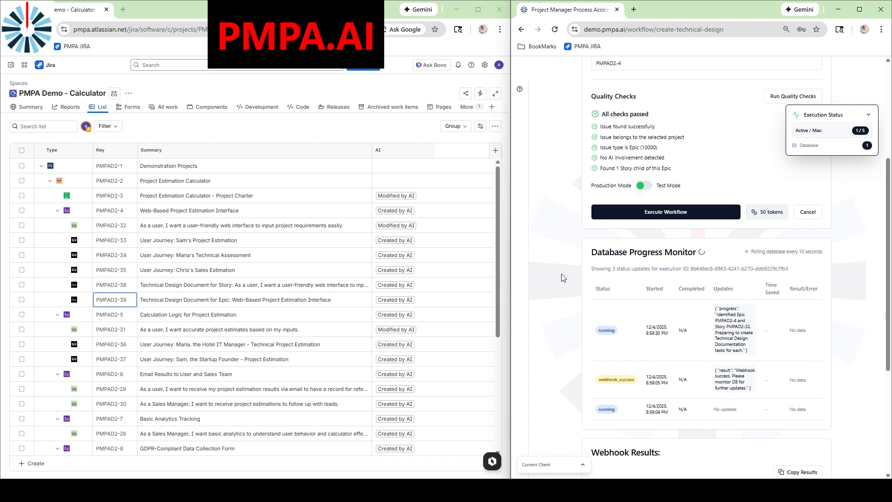
In Jira, open and review the Technical Design Document items PMPAD2-39 for the epic and PMPAD2-38 for the story, closing each.
left_click(118, 304)
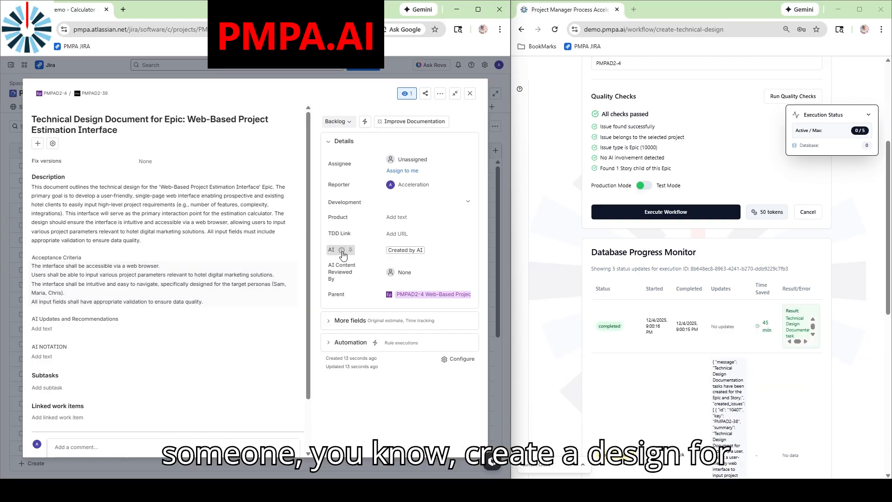
left_click(470, 96)
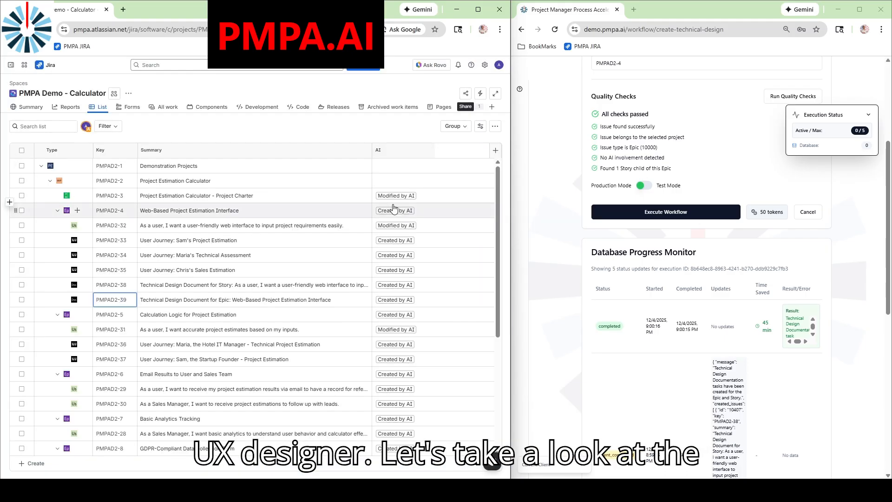
left_click(126, 286)
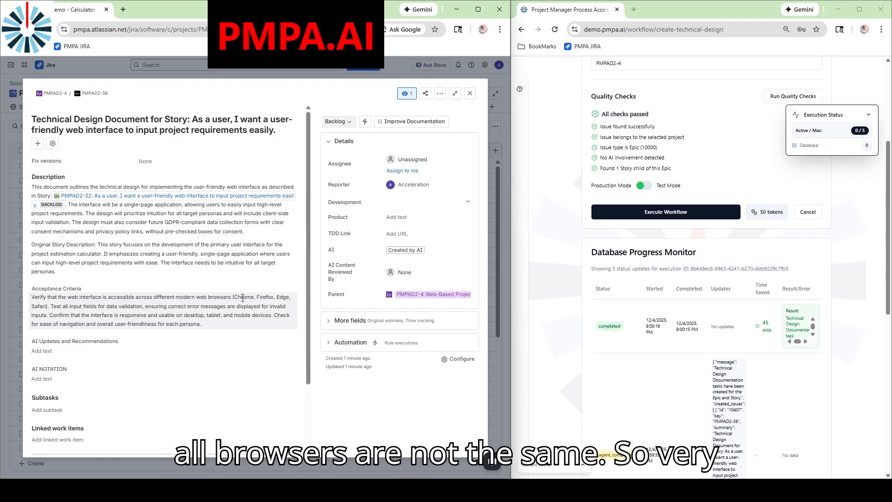
left_click(469, 93)
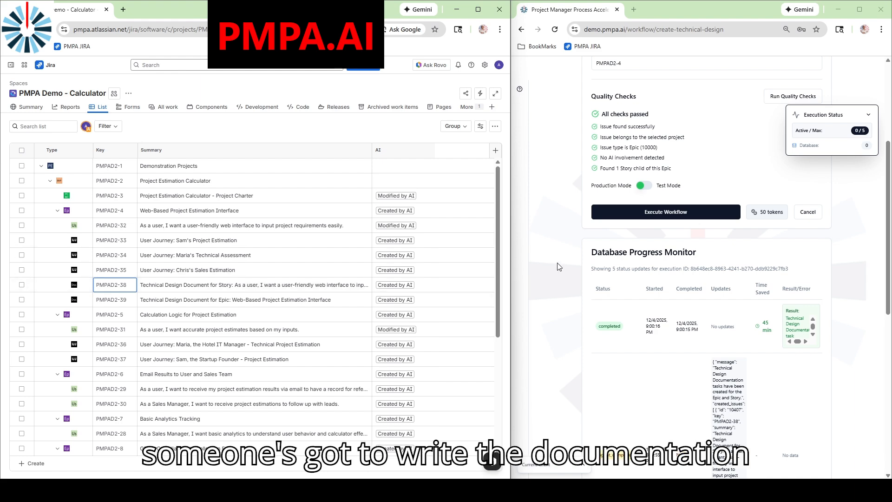
Return to the accelerator dashboard and open the Create Technical Sub-Tasks workflow with its Help & FAQs collapsed.
scroll(557, 267, "up", 4)
left_click(534, 70)
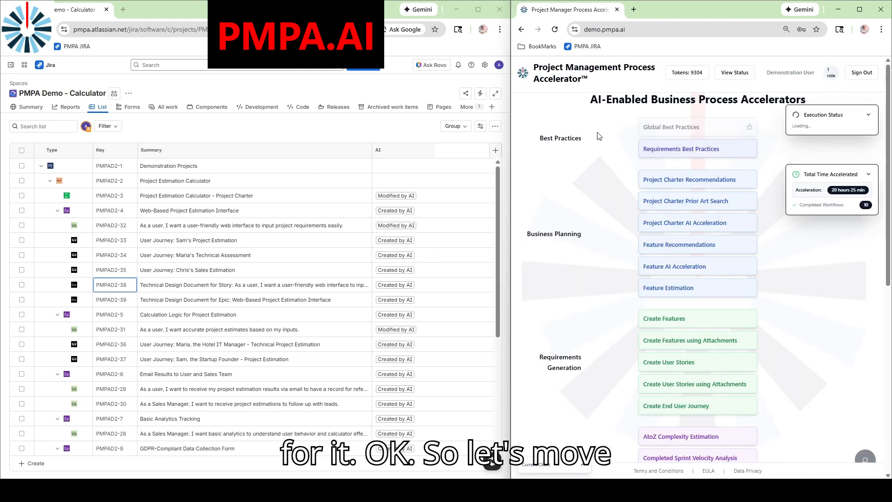
scroll(604, 323, "down", 3)
scroll(611, 324, "down", 2)
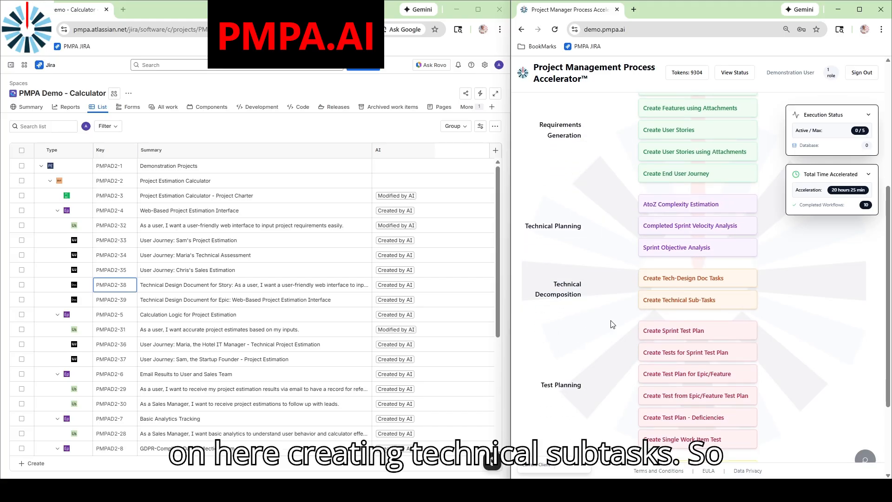
left_click(671, 300)
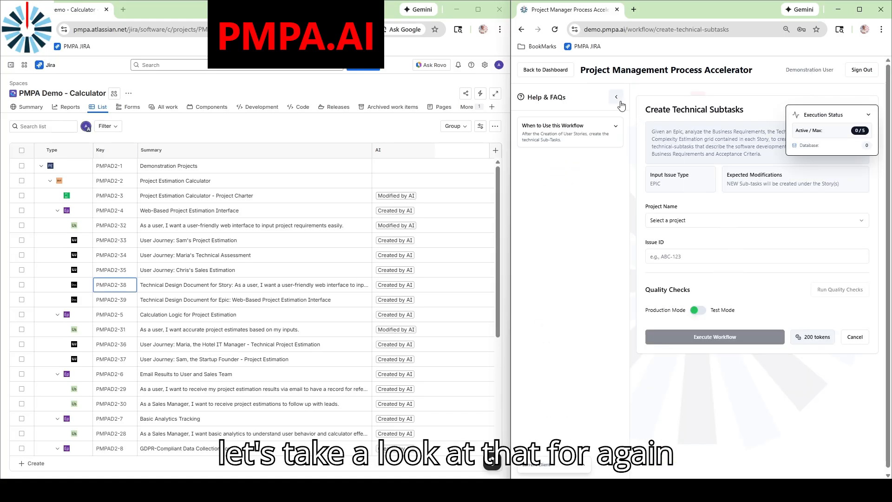
left_click(619, 100)
Choose the project PMPA Demo - Calculator (PMPAD2) and enter PMPAD2-4 as the issue ID for the technical subtasks.
left_click(627, 220)
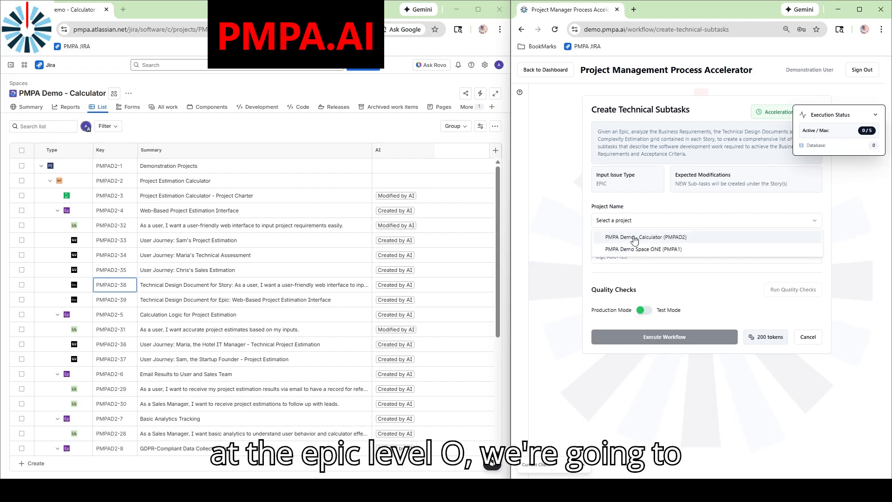
left_click(634, 237)
left_click(638, 256)
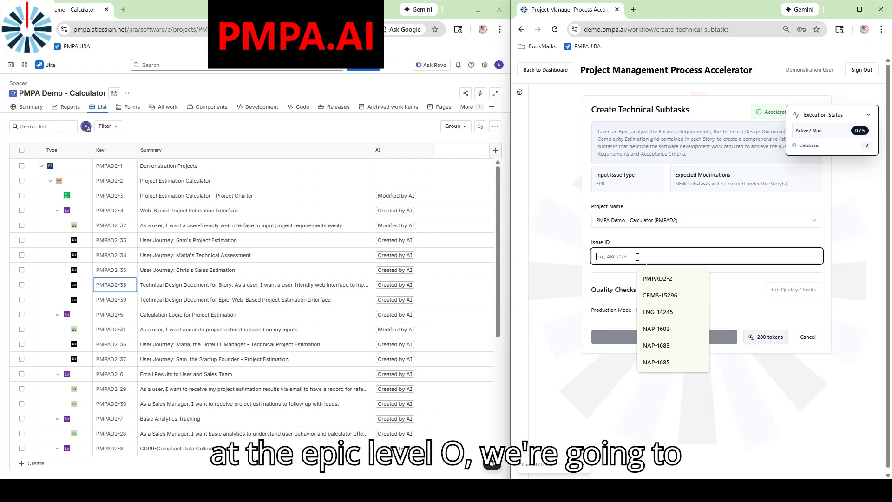
left_click(653, 279)
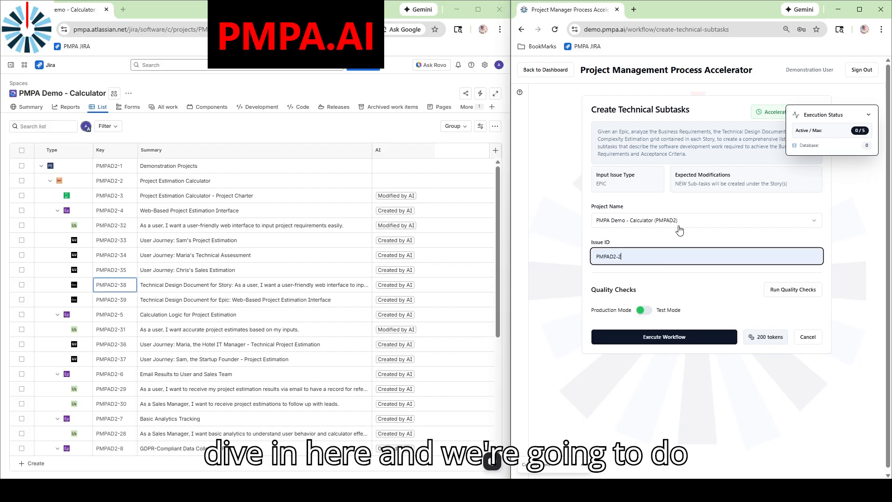
key("BackSpace")
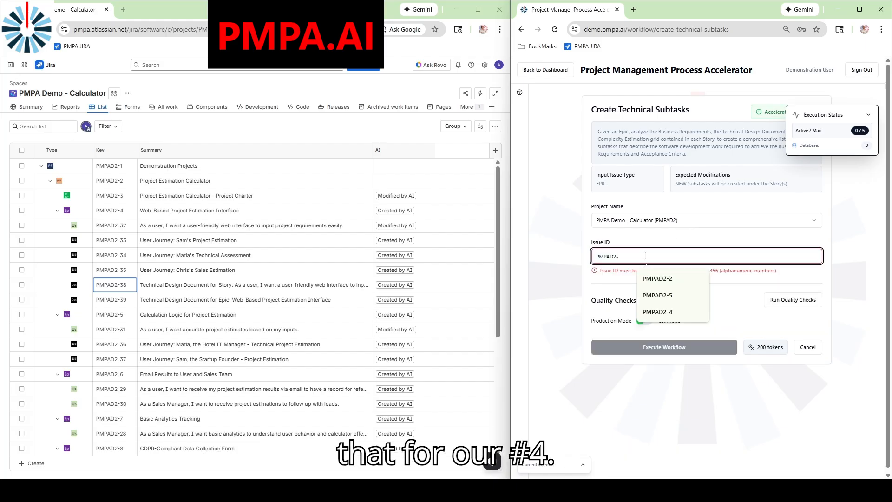
type("4")
Run the quality checks, execute the Create Technical Subtasks workflow for PMPAD2-4, and collapse the Execution Status box.
left_click(794, 290)
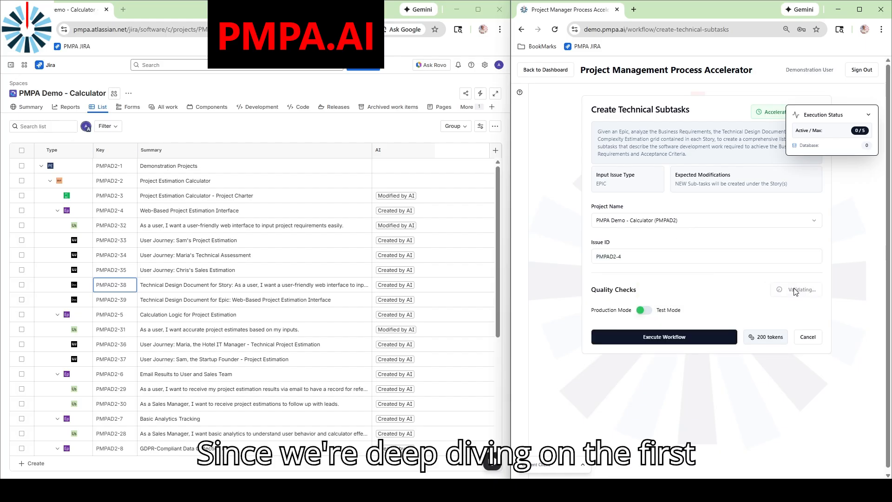
left_click(689, 405)
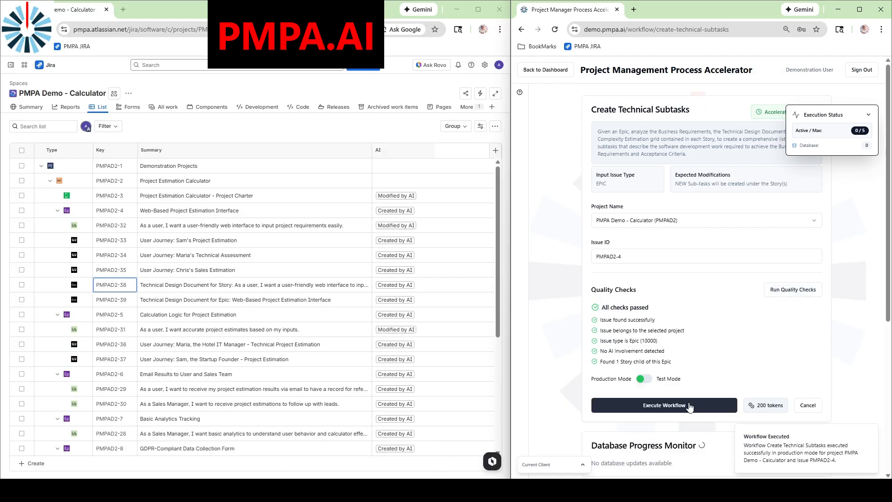
left_click(868, 115)
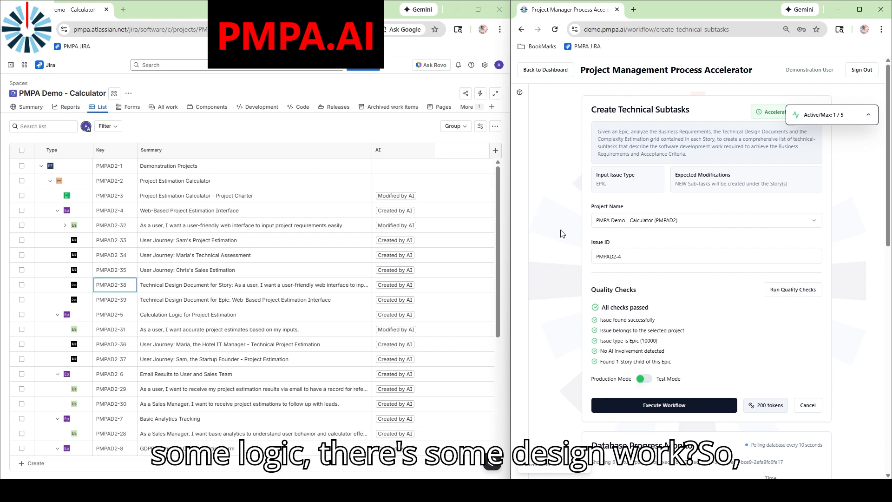
Expand story PMPAD2-32 in the Jira list to view its technical sub-tasks and check the workflow's database progress.
left_click(65, 225)
scroll(571, 346, "down", 3)
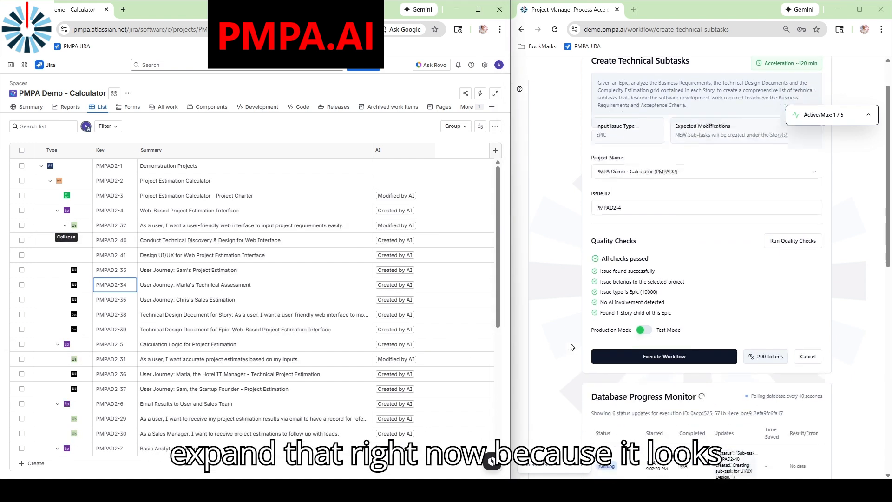
scroll(571, 346, "down", 3)
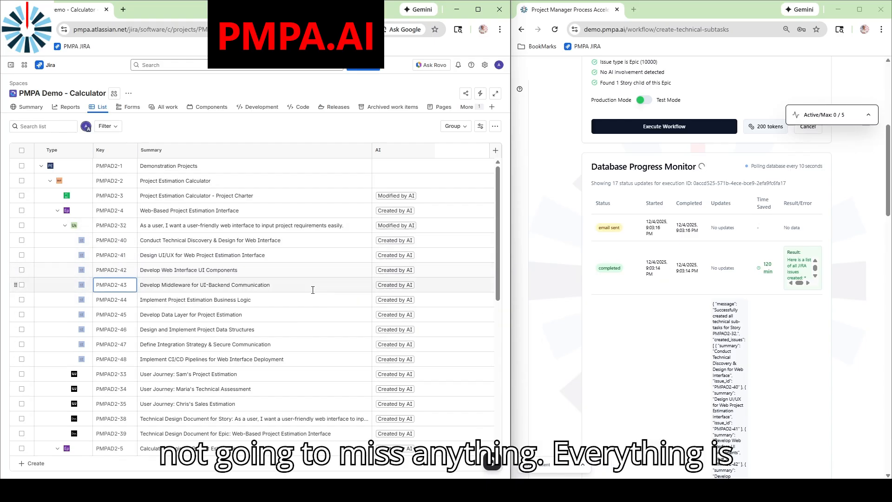
Return to the accelerator dashboard and open the Create Test Plan for Epic/Feature workflow with its Help & FAQs collapsed.
scroll(557, 293, "up", 6)
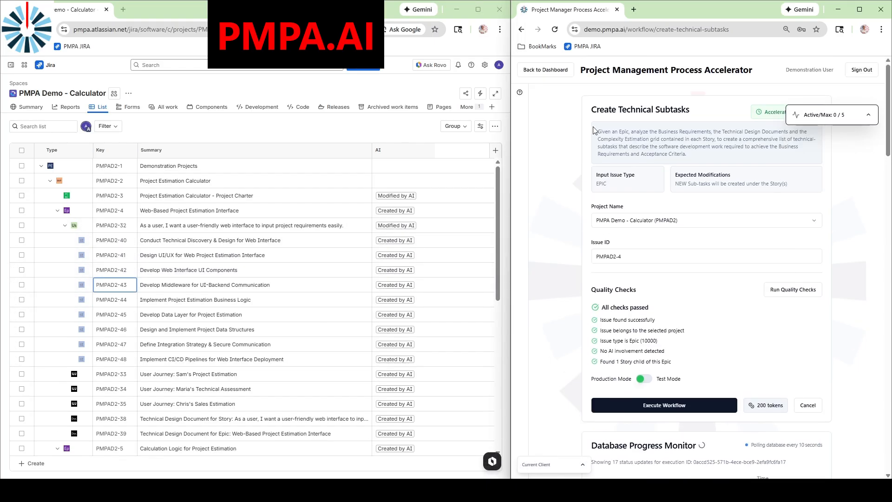
left_click(537, 70)
scroll(574, 232, "down", 4)
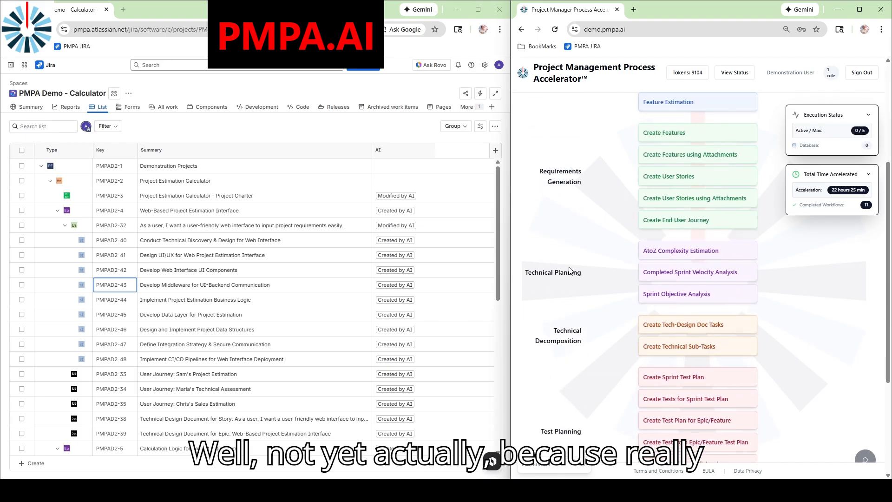
scroll(569, 271, "down", 2)
scroll(571, 271, "down", 1)
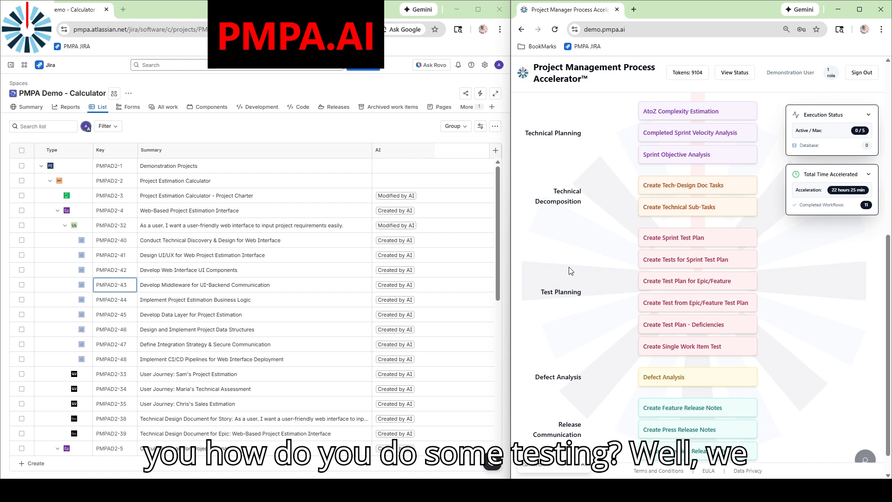
scroll(580, 269, "down", 1)
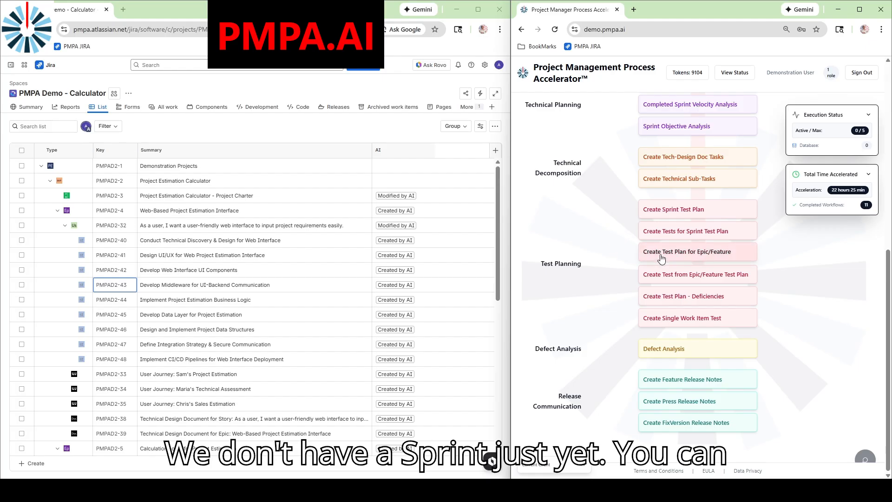
left_click(701, 254)
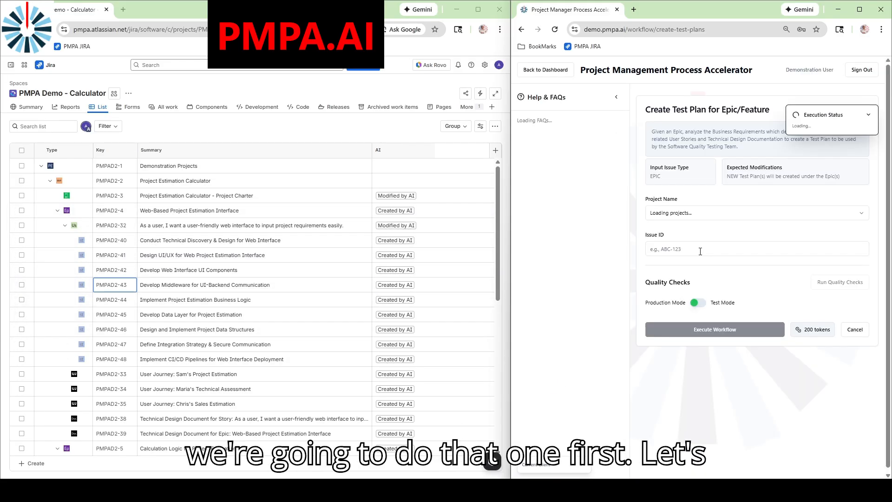
left_click(616, 97)
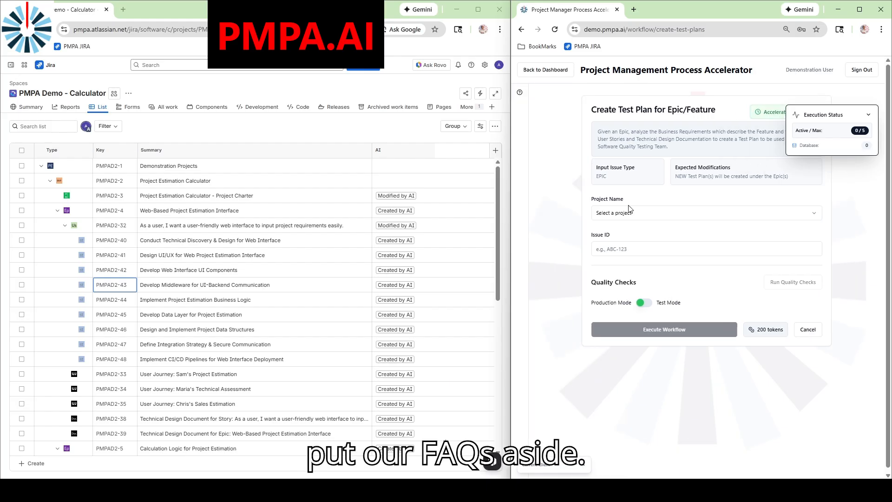
Set the test plan workflow's project to PMPA Demo - Calculator (PMPAD2) and its issue ID to PMPAD2-4.
left_click(638, 217)
left_click(639, 234)
left_click(639, 251)
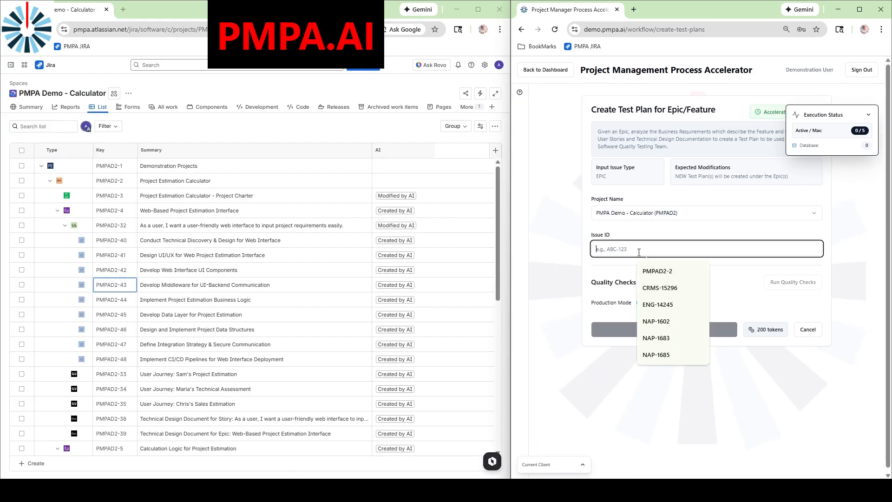
left_click(659, 272)
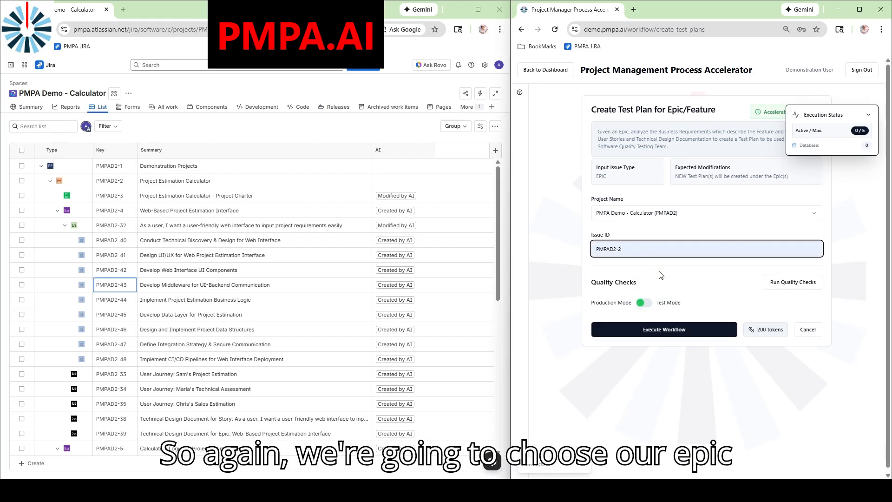
key("BackSpace")
type("4")
Run the quality checks, execute the Create Test Plan for Epic/Feature workflow for PMPAD2-4, and check its database progress.
left_click(780, 285)
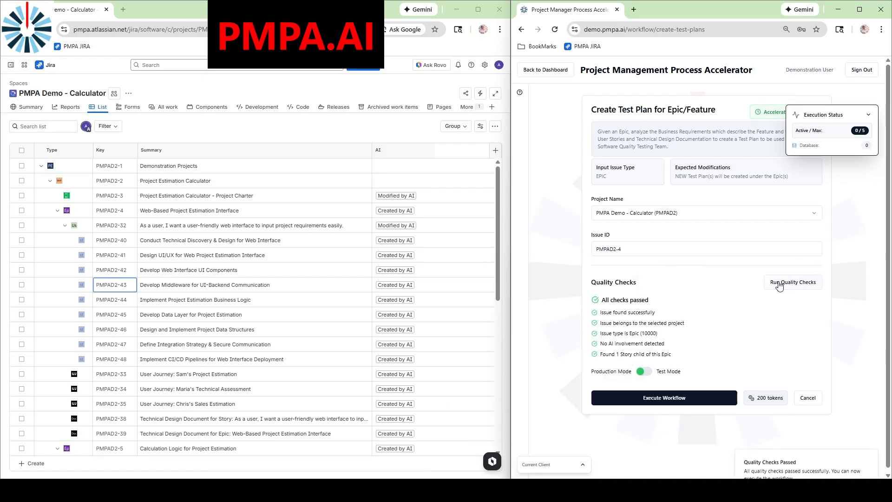
left_click(667, 398)
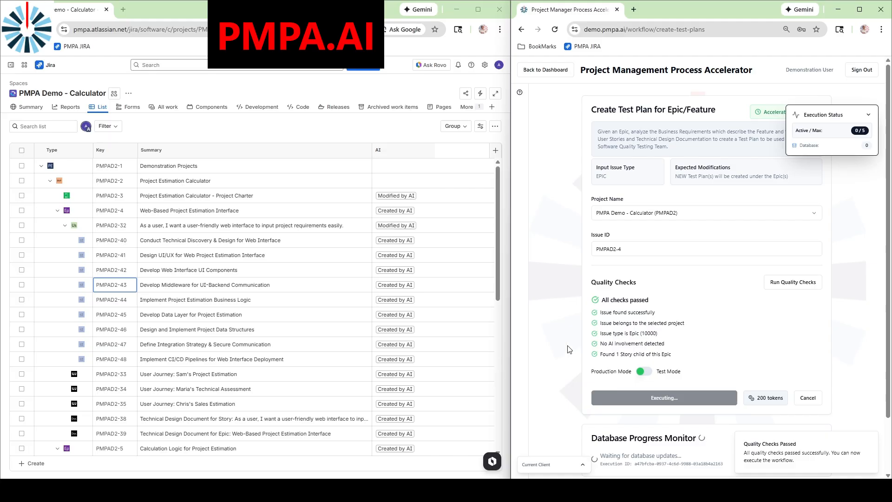
scroll(565, 349, "down", 5)
scroll(565, 349, "down", 1)
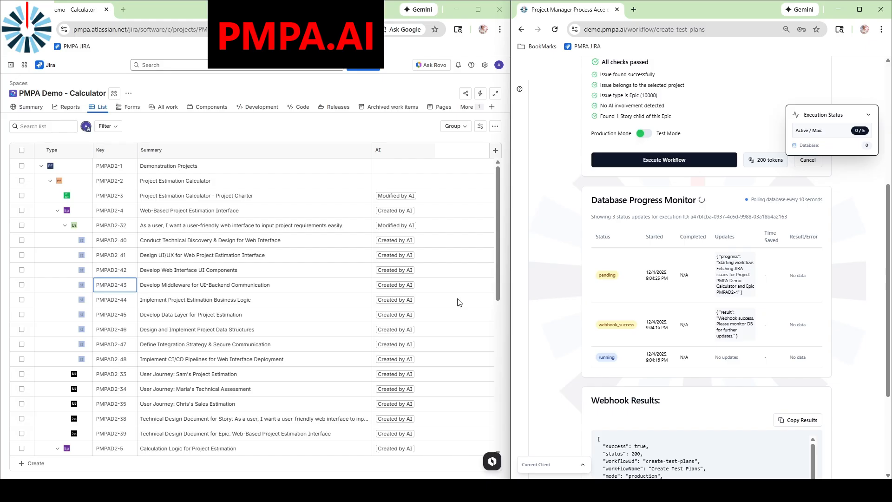
Collapse the sub-tasks of story PMPAD2-32 in the Jira list and the workflow page's Execution Status box.
left_click(65, 226)
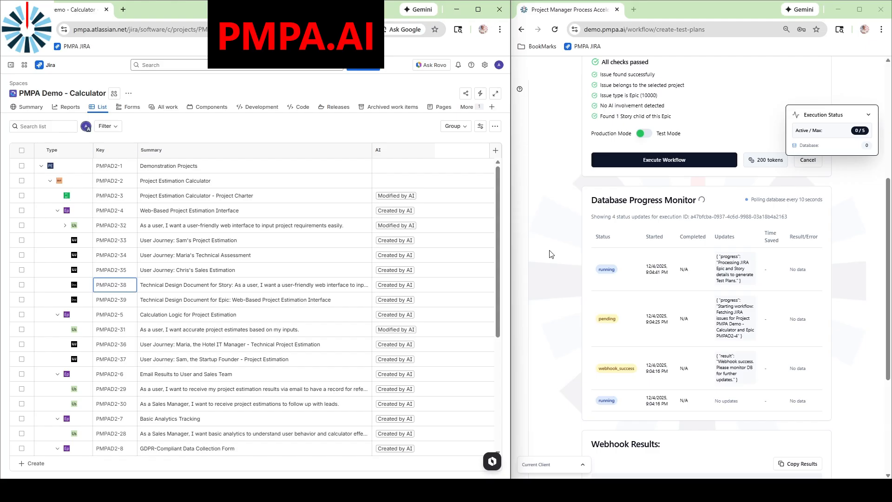
scroll(550, 255, "up", 5)
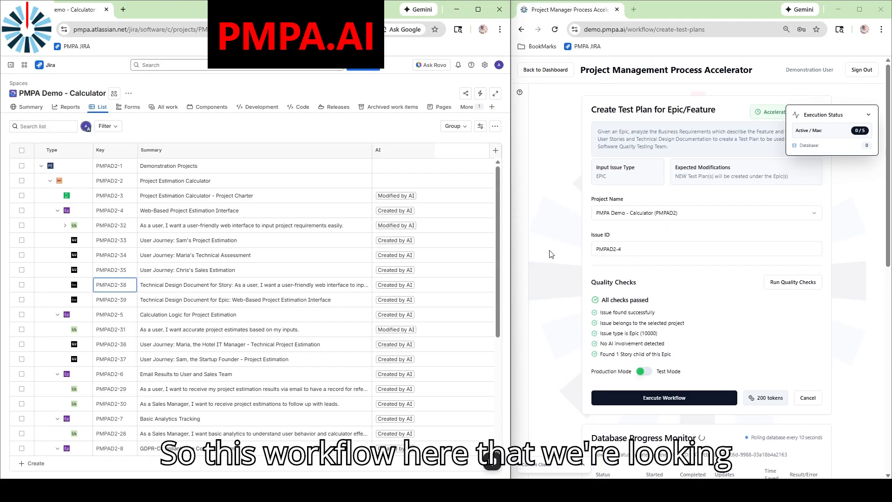
left_click(867, 115)
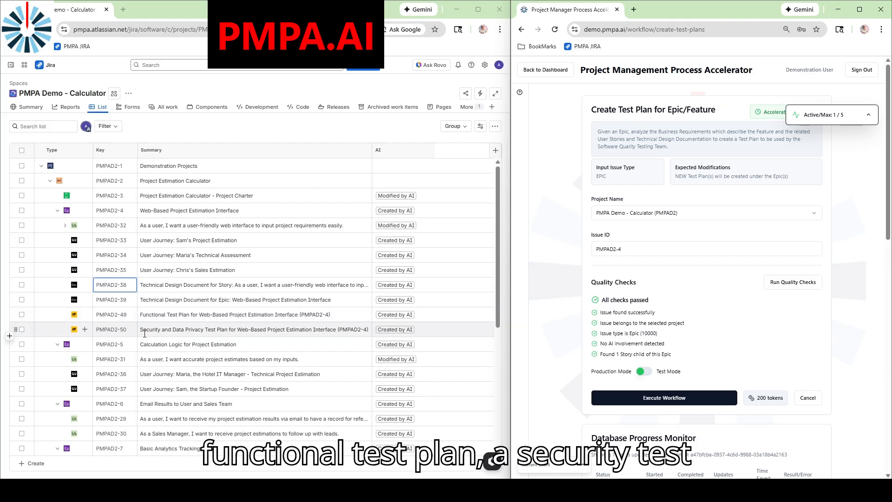
Open the Functional Test Plan PMPAD2-49 in Jira, review its testing sections through Data Privacy Testing, and close it.
left_click(111, 316)
left_click(112, 316)
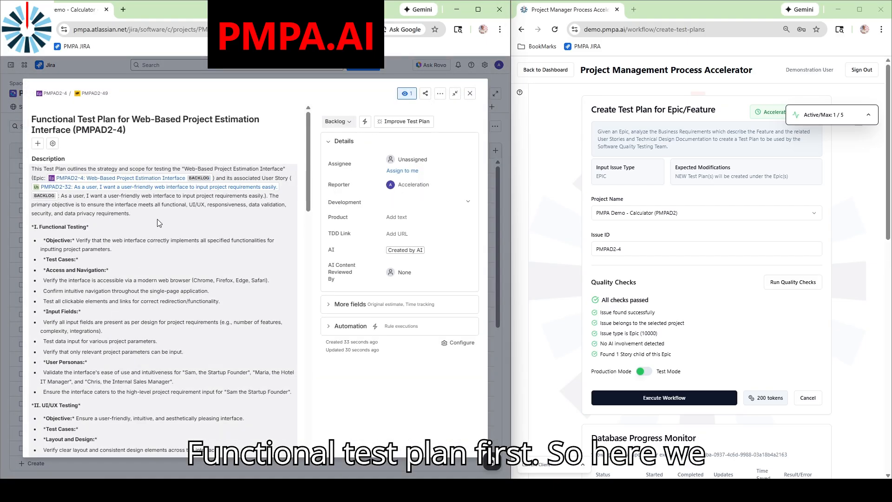
scroll(158, 225, "down", 1)
scroll(117, 221, "down", 2)
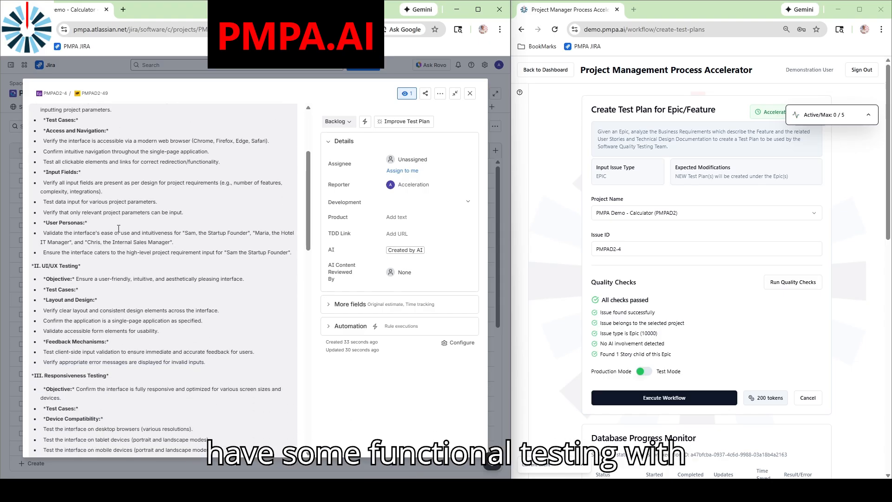
scroll(81, 268, "down", 2)
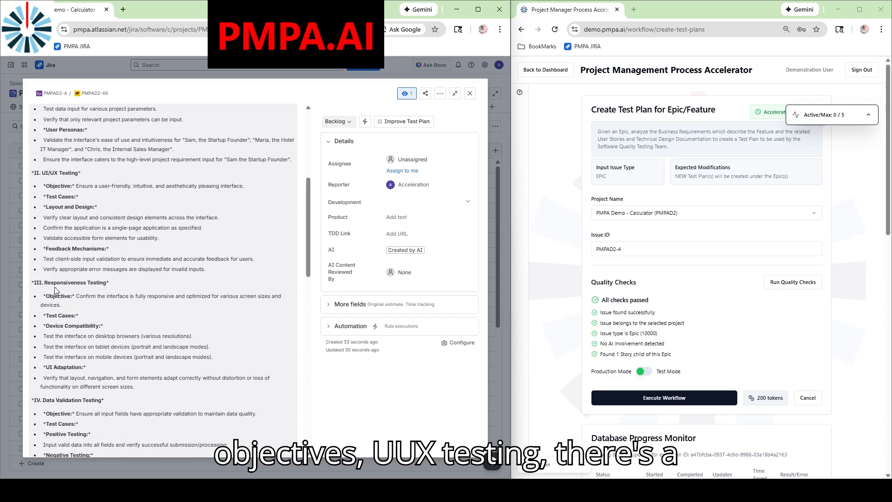
scroll(58, 249, "down", 1)
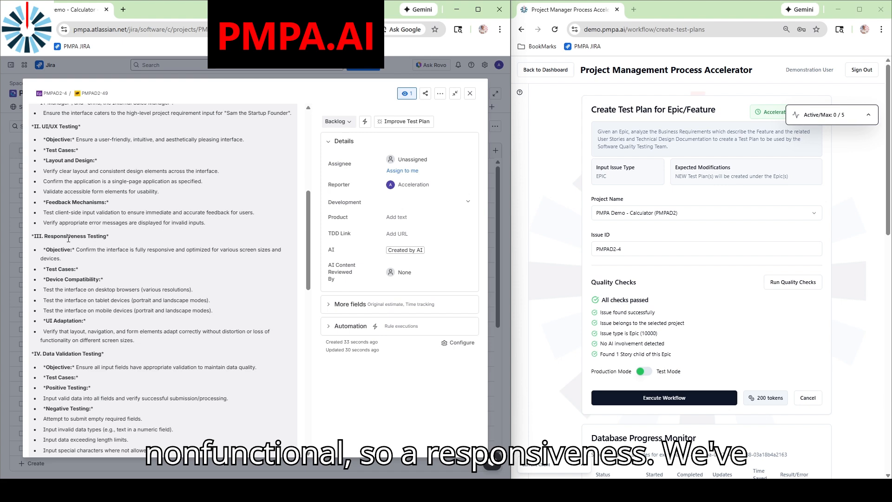
scroll(76, 250, "down", 2)
scroll(49, 259, "down", 4)
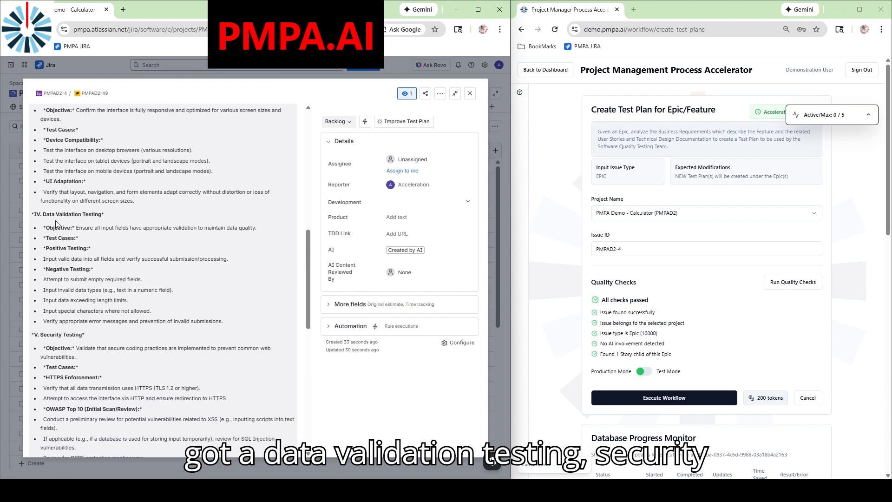
scroll(108, 280, "down", 1)
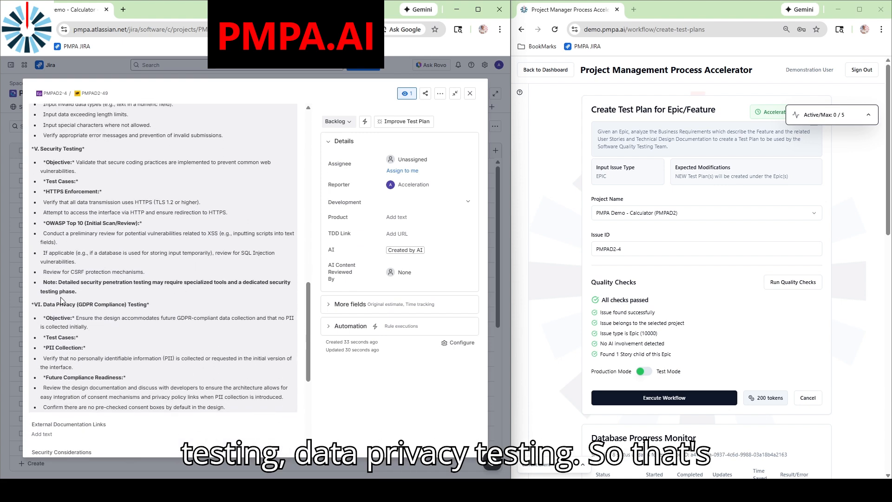
scroll(46, 307, "down", 1)
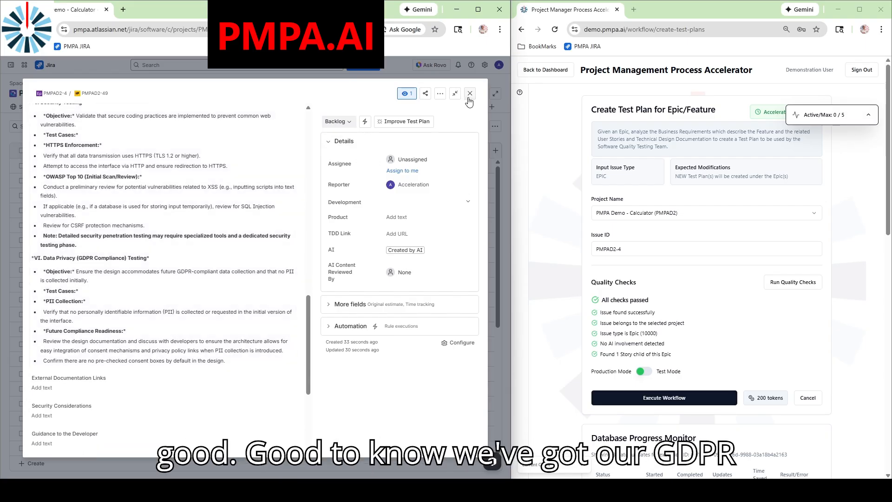
left_click(469, 93)
Open the Security and Data Privacy Test Plan PMPAD2-50 in Jira, review its security and data privacy test cases, and close it.
scroll(120, 281, "down", 2)
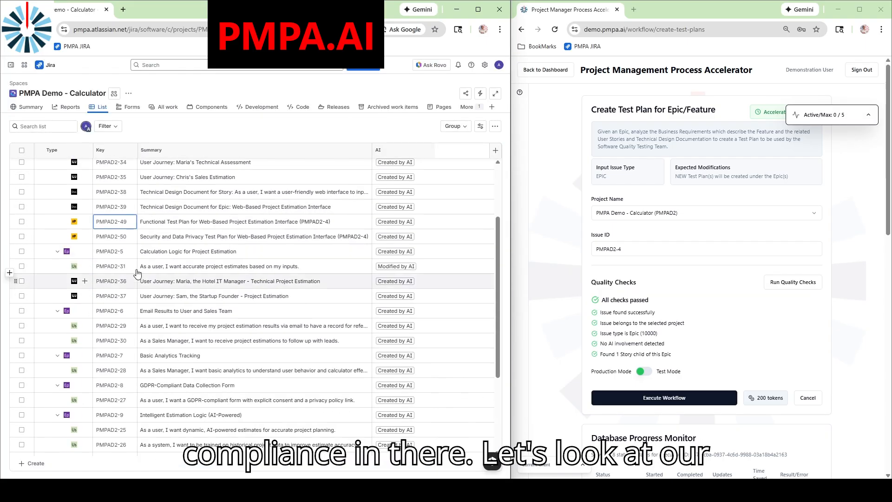
left_click(111, 237)
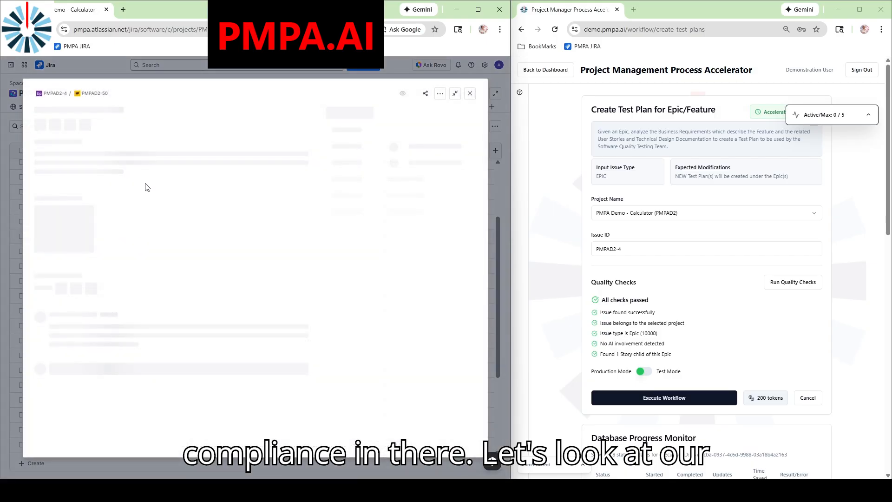
scroll(89, 228, "down", 3)
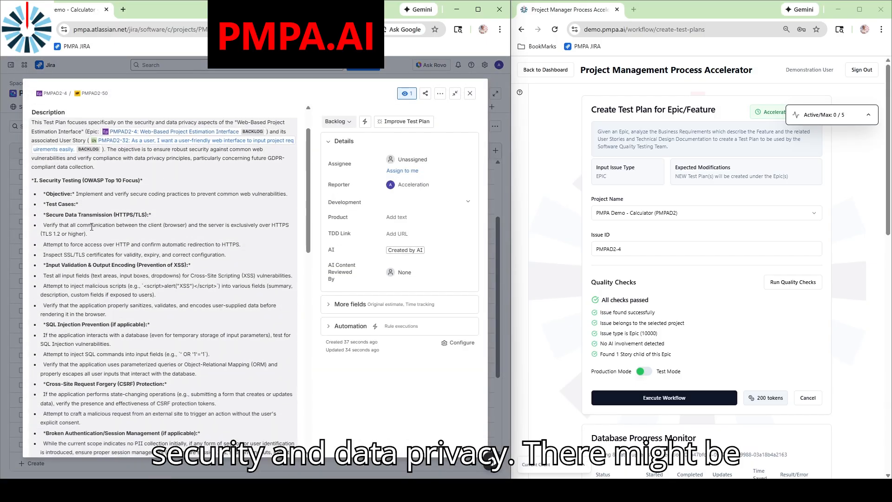
scroll(91, 226, "down", 5)
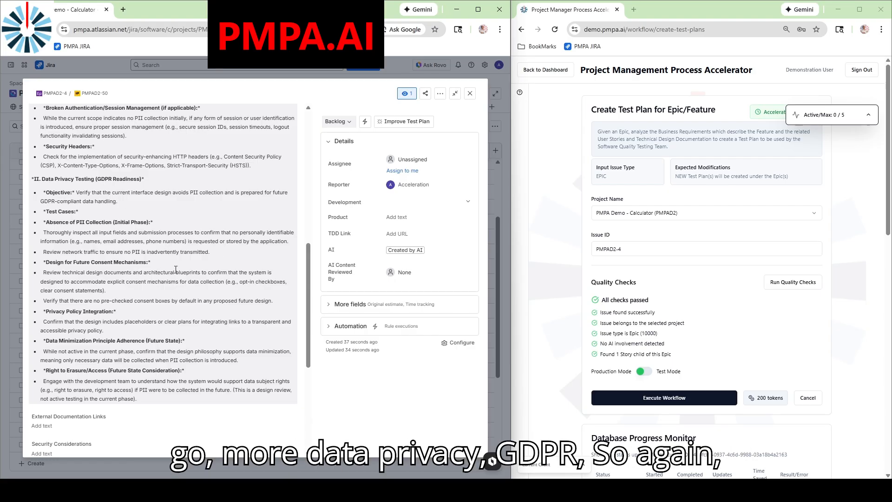
left_click(469, 93)
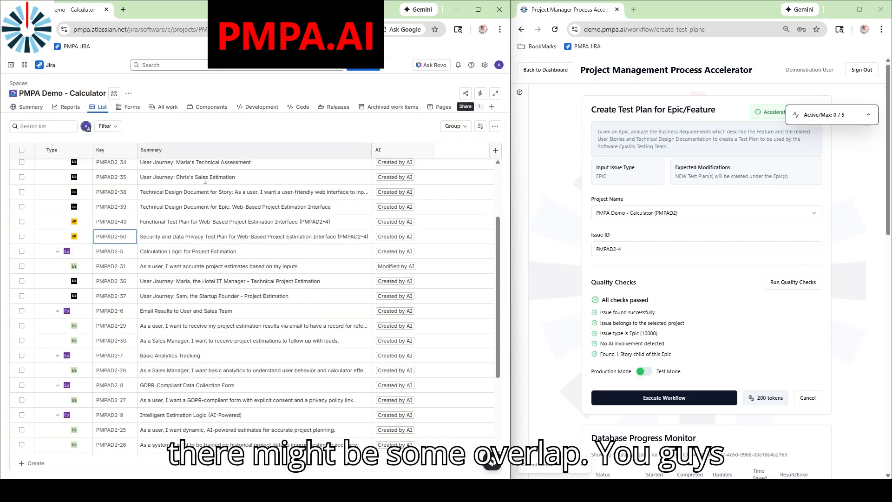
scroll(223, 168, "up", 1)
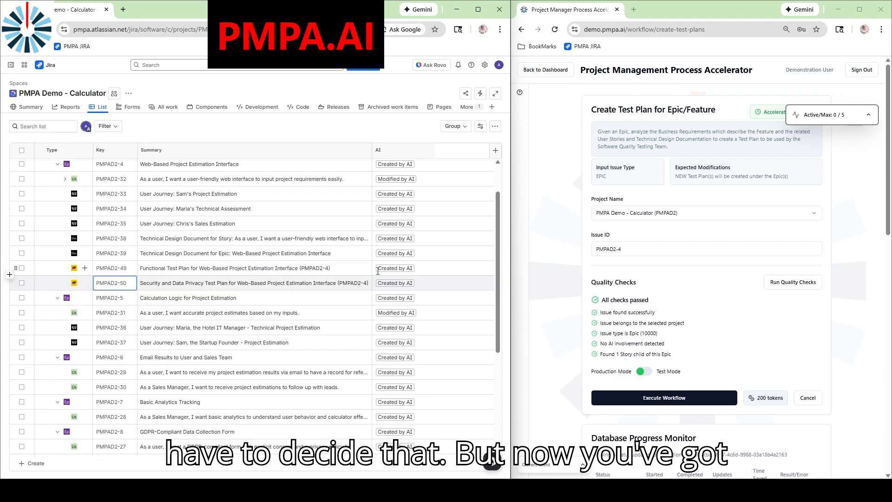
Return to the accelerator dashboard, open the Create Test from Epic/Feature Test Plan workflow, and collapse its Help & FAQs section.
scroll(567, 260, "down", 4)
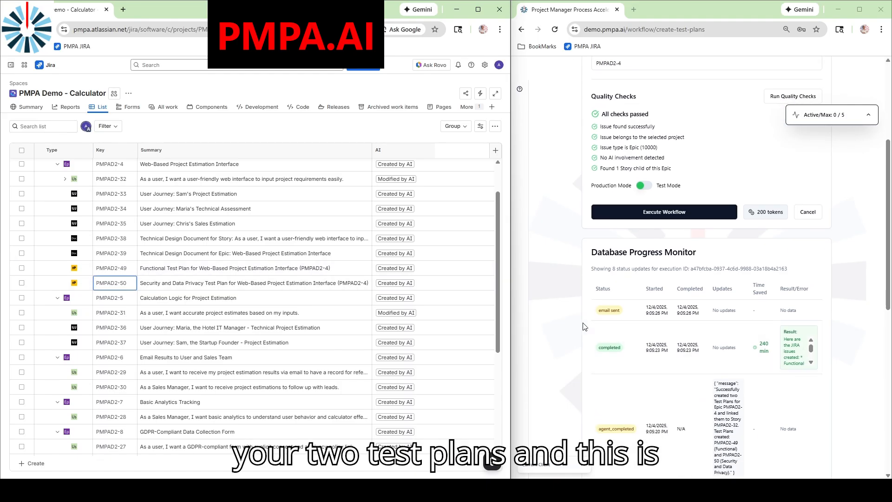
scroll(563, 327, "up", 5)
left_click(543, 70)
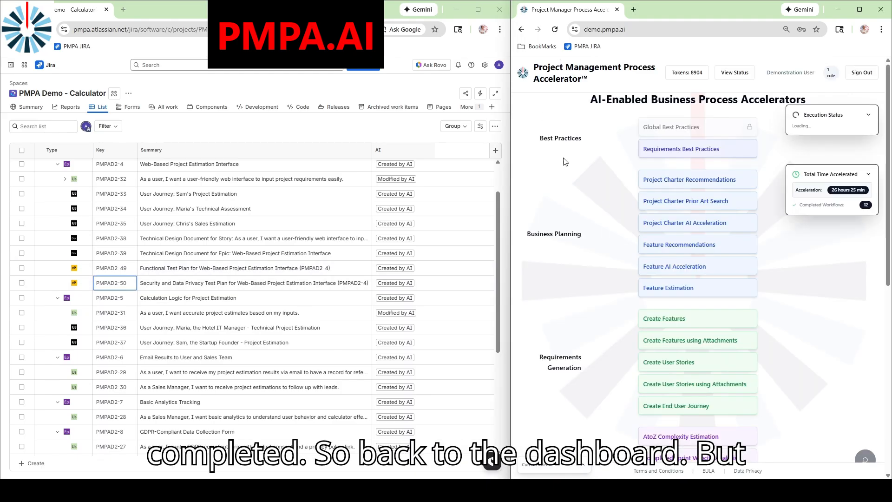
scroll(618, 231, "down", 7)
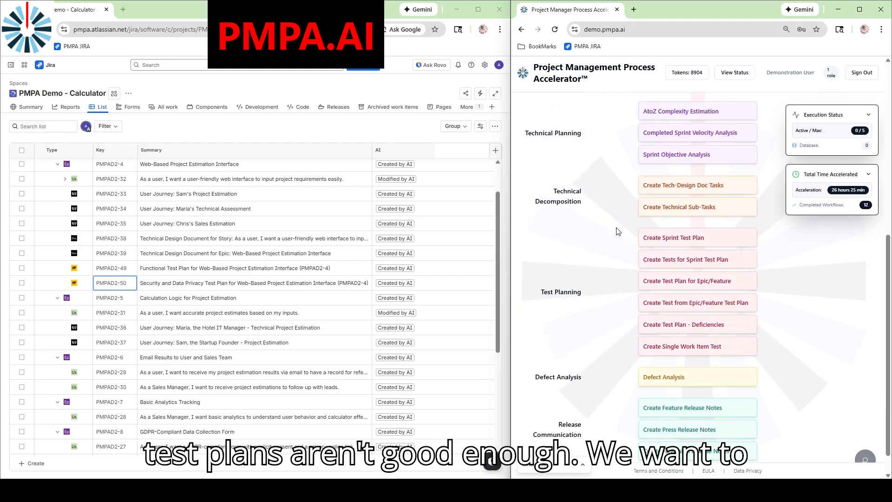
left_click(680, 305)
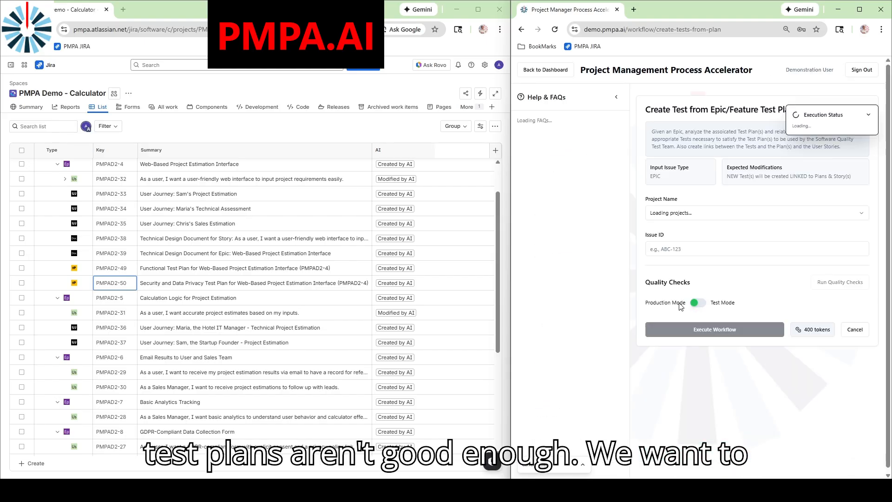
left_click(616, 97)
Set the test creation workflow's project to PMPA Demo - Calculator (PMPAD2) and its issue ID to PMPAD2-4.
left_click(632, 214)
left_click(638, 230)
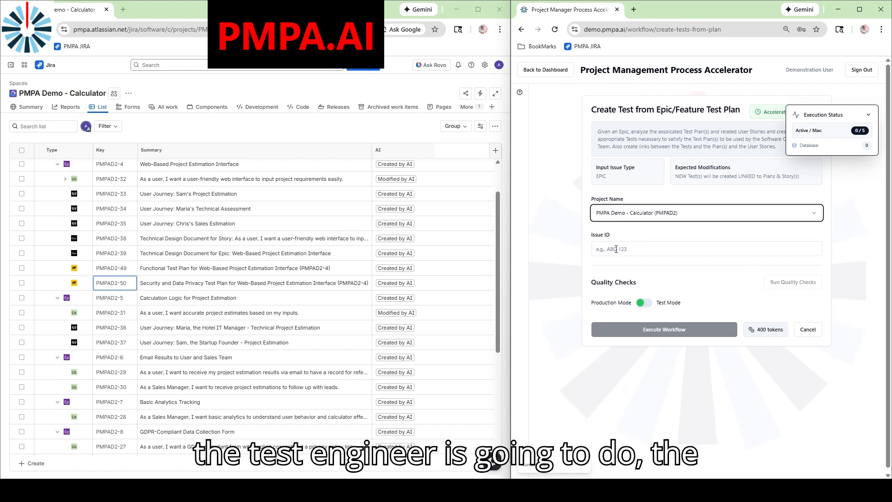
left_click(634, 245)
left_click(665, 270)
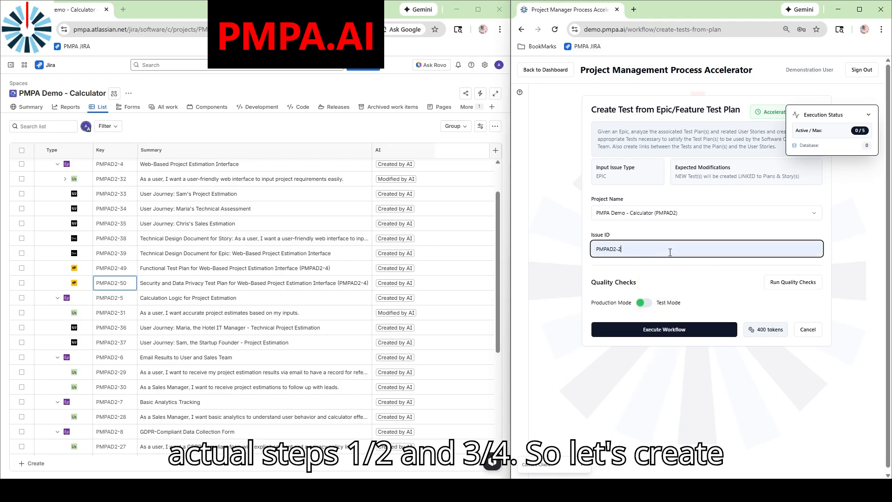
key("BackSpace")
type("4")
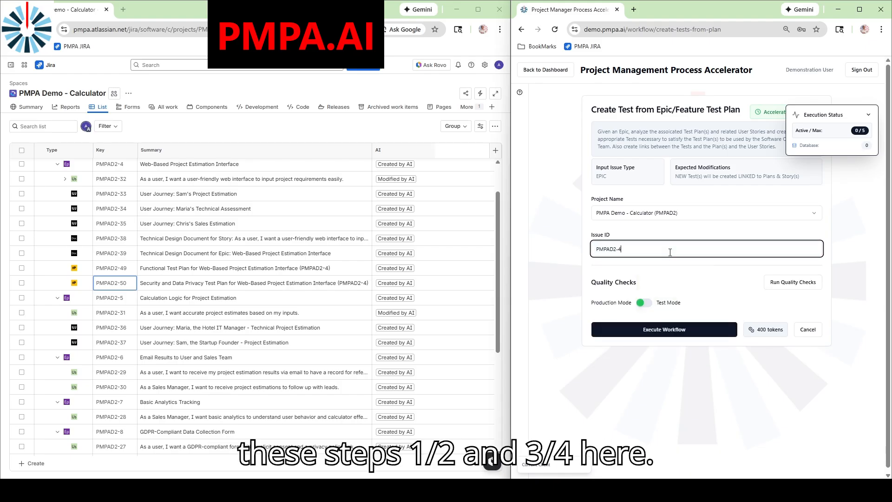
Run the quality checks, execute the Create Test from Epic/Feature Test Plan workflow for PMPAD2-4, and collapse the Execution Status box.
left_click(788, 283)
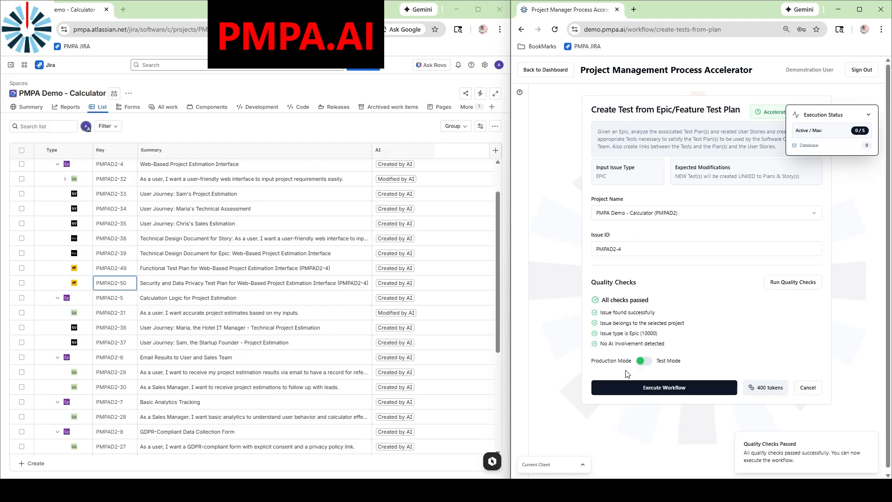
left_click(649, 390)
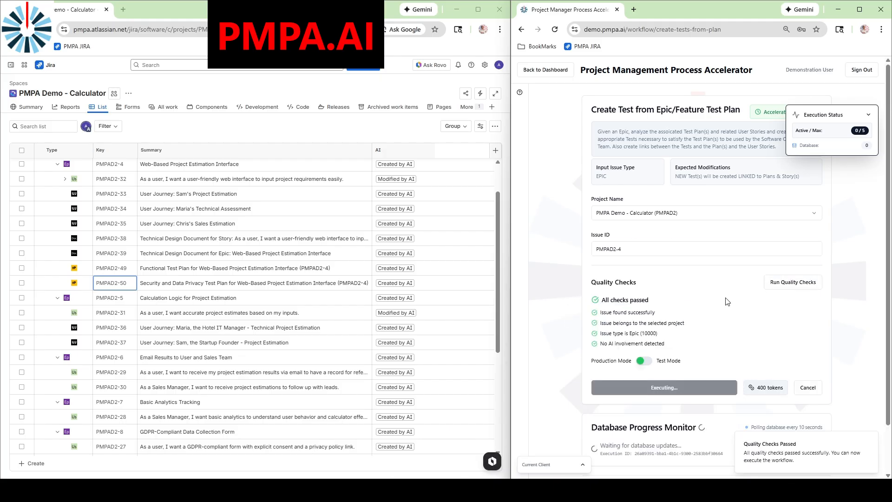
left_click(868, 116)
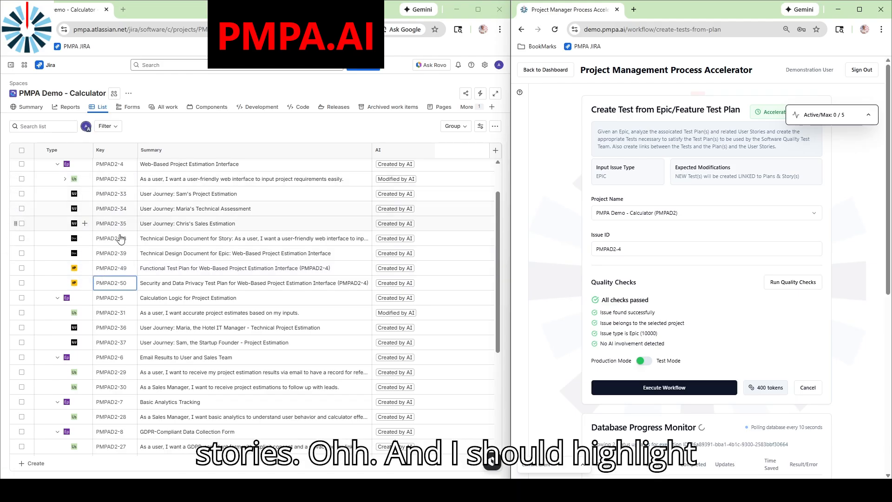
Open the Functional Test Plan PMPAD2-49 in Jira, inspect the user story under its linked work items, and close it.
left_click(64, 180)
left_click(65, 179)
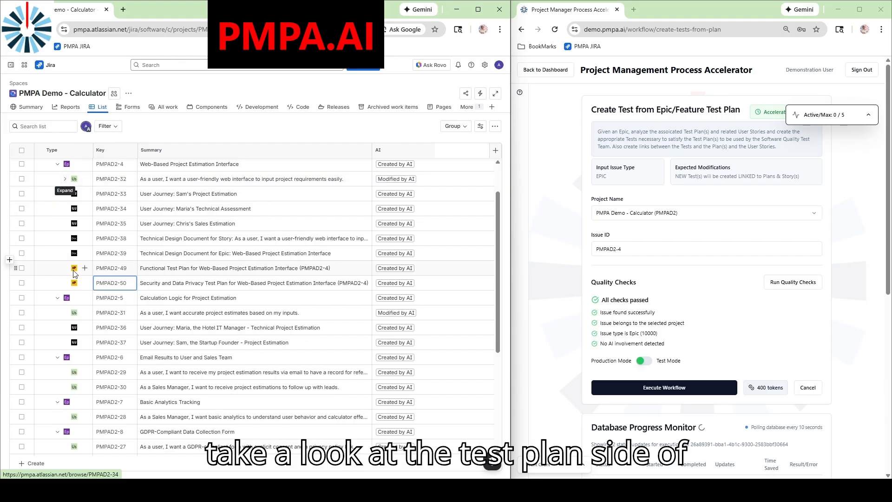
left_click(107, 268)
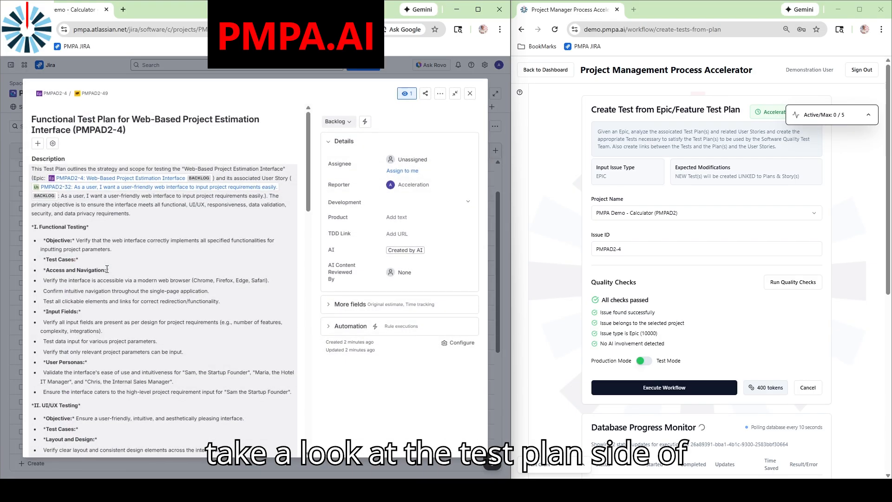
scroll(190, 221, "down", 10)
scroll(191, 223, "down", 5)
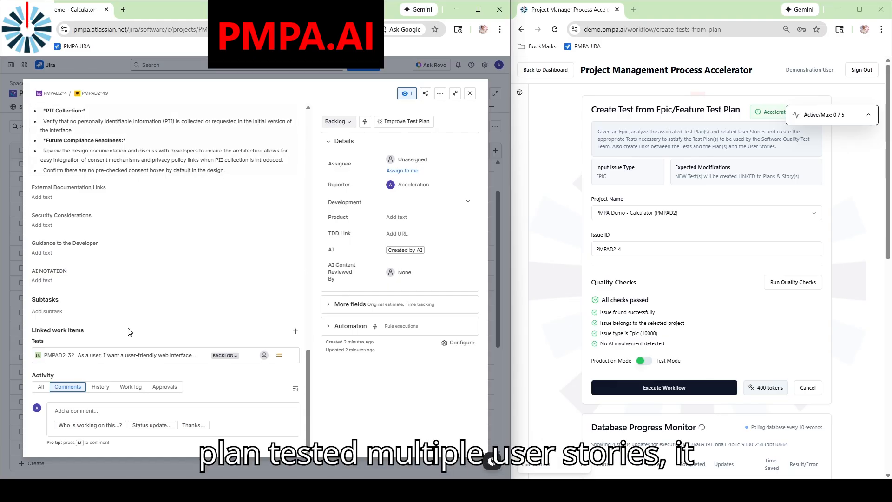
mouse_move(50, 367)
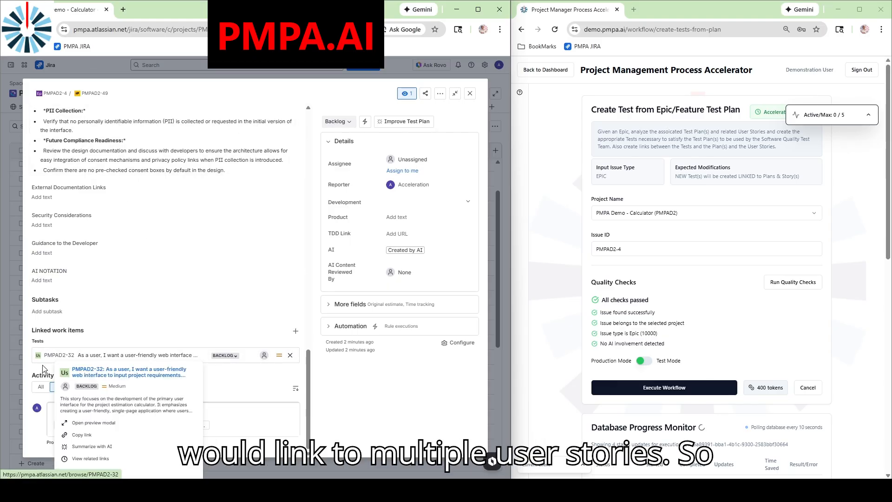
left_click(469, 95)
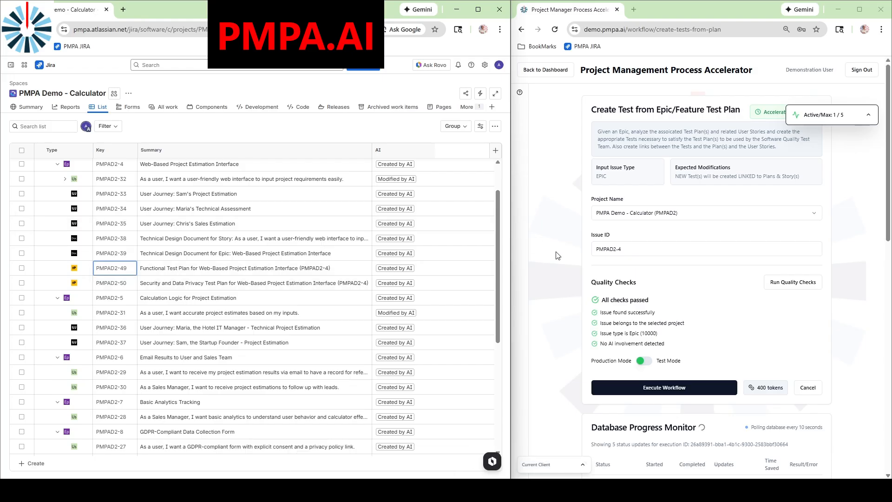
Check the workflow's database progress, and review the test plans and tests linked to user story PMPAD2-32 in Jira.
scroll(557, 255, "down", 7)
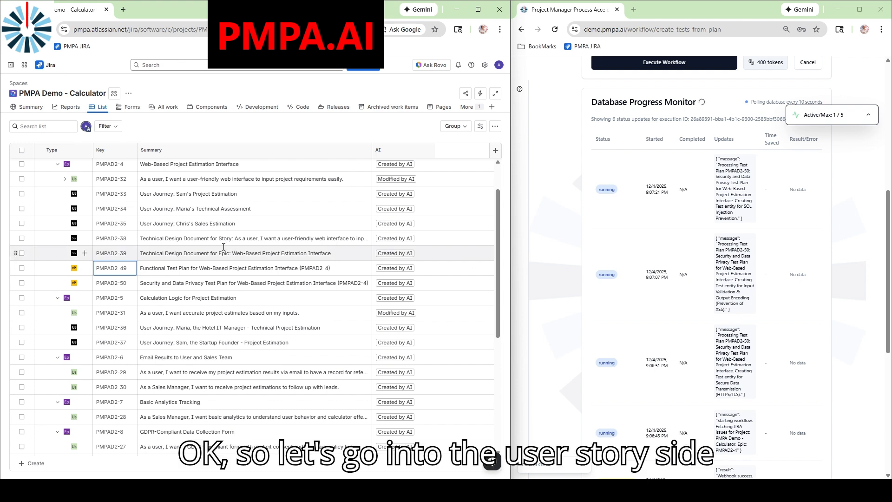
left_click(65, 180)
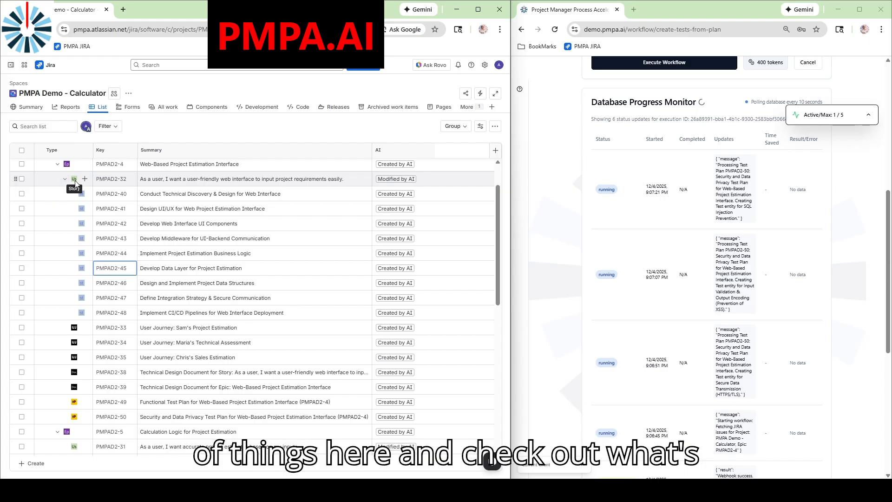
left_click(106, 183)
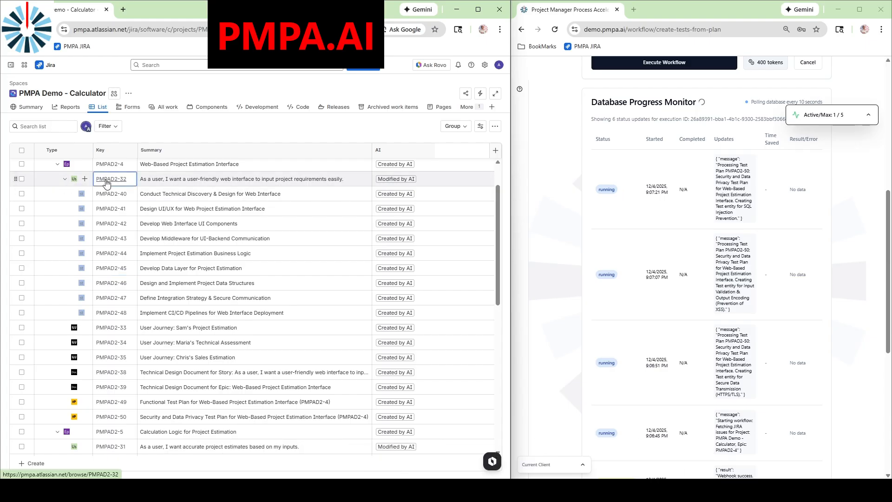
scroll(174, 185, "down", 5)
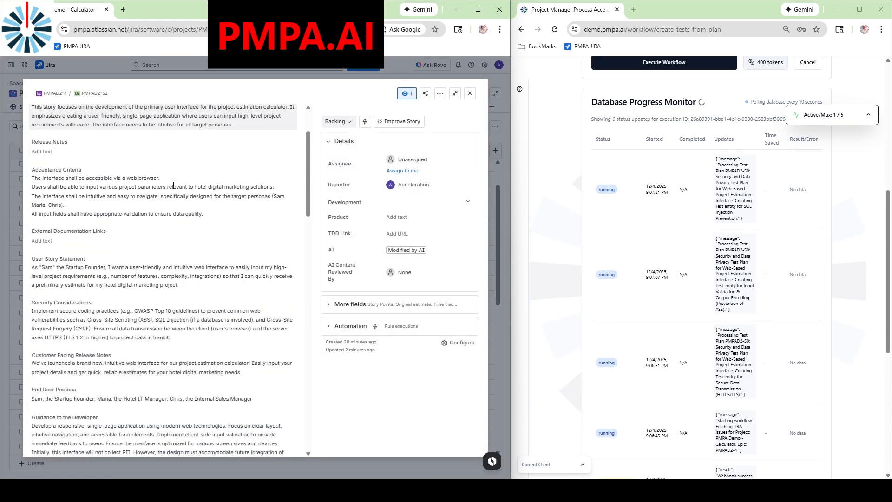
scroll(173, 185, "down", 15)
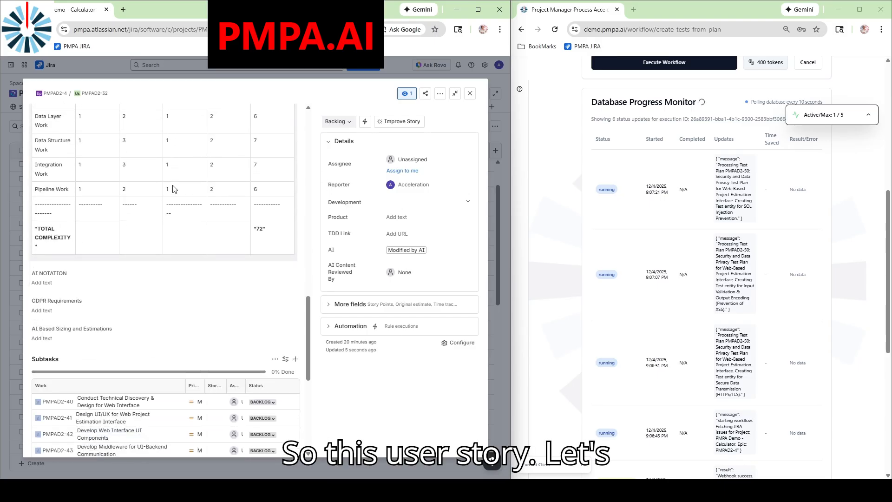
scroll(175, 186, "down", 5)
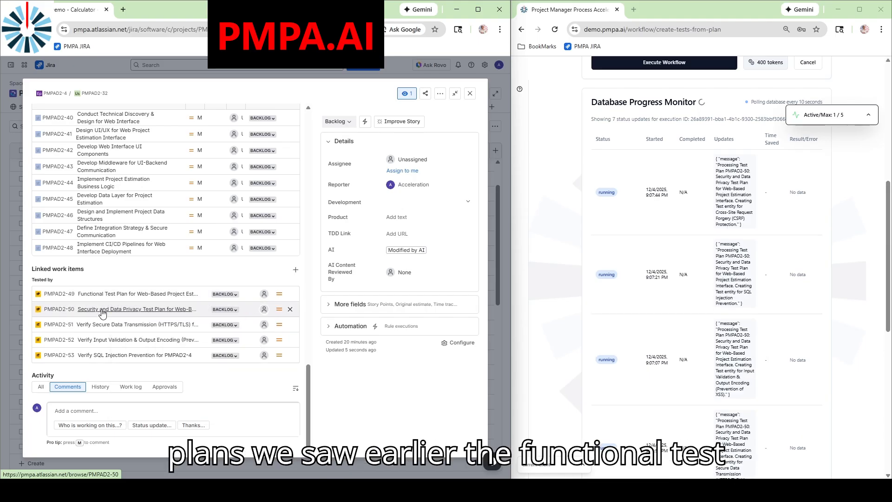
mouse_move(102, 312)
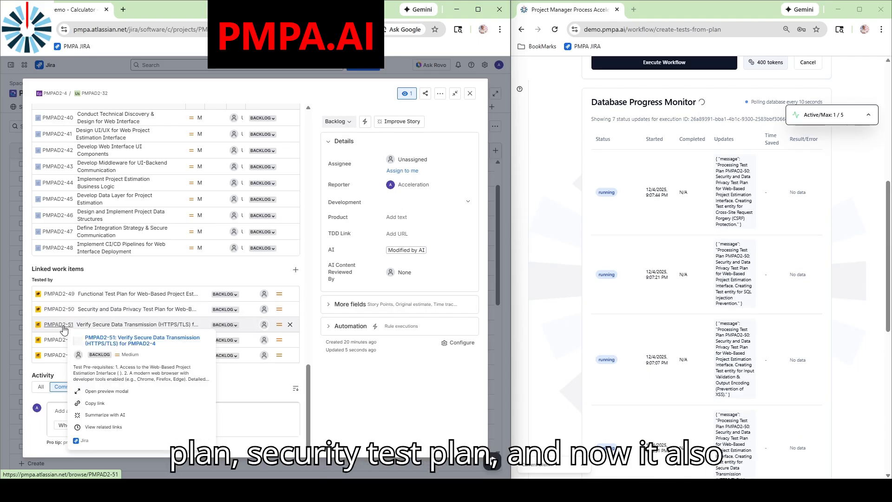
mouse_move(132, 332)
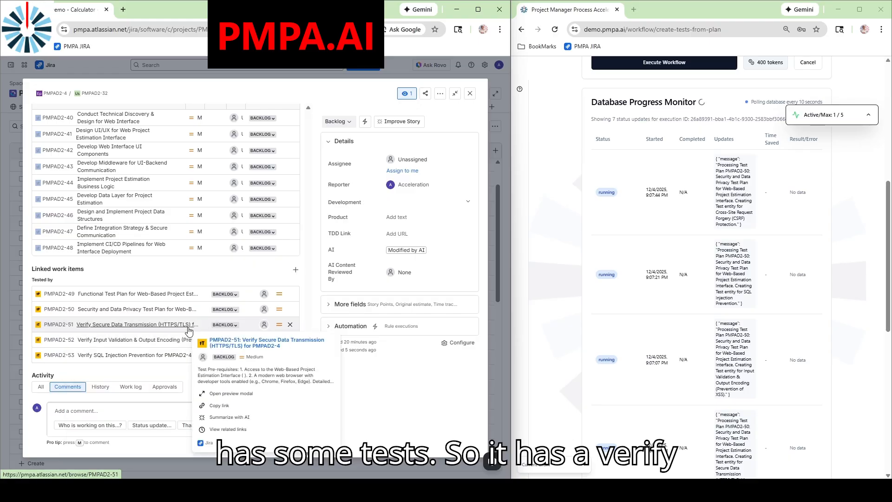
Open the linked test PMPAD2-51, review its detailed steps, expected outcomes and tester guidance, and return to story PMPAD2-32.
left_click(130, 326)
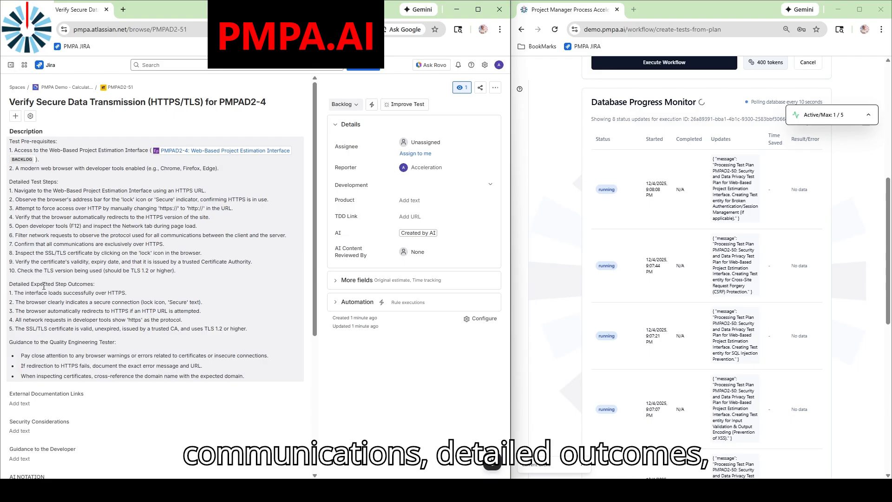
scroll(103, 352, "down", 1)
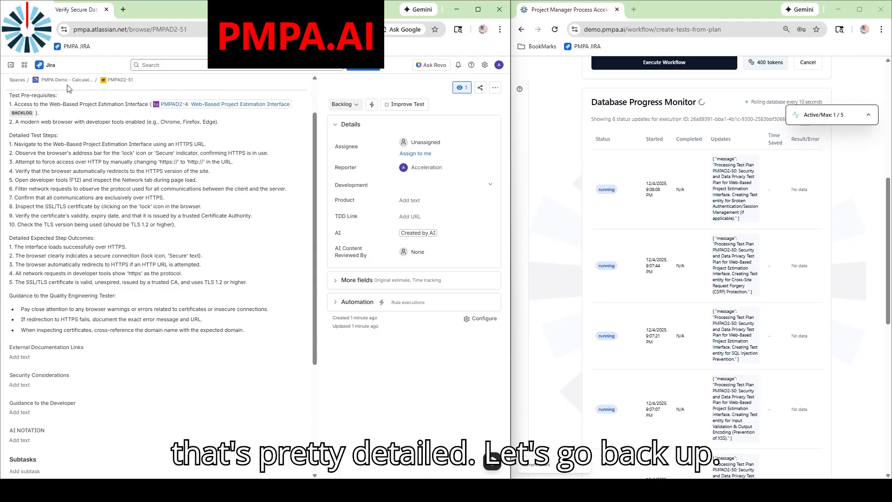
left_click(11, 29)
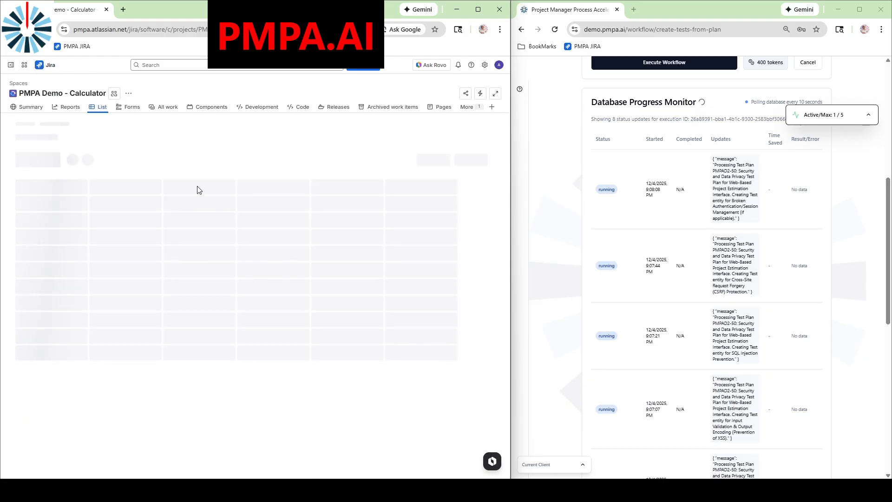
Recheck the tests linked to story PMPAD2-32, then open the Functional Test Plan PMPAD2-49 from there and examine its linked work items.
scroll(205, 230, "down", 5)
scroll(205, 230, "down", 15)
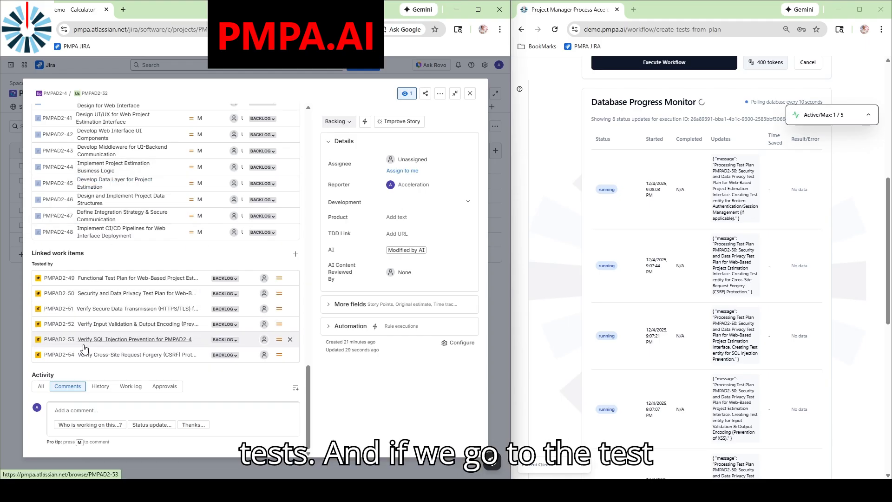
left_click(60, 279)
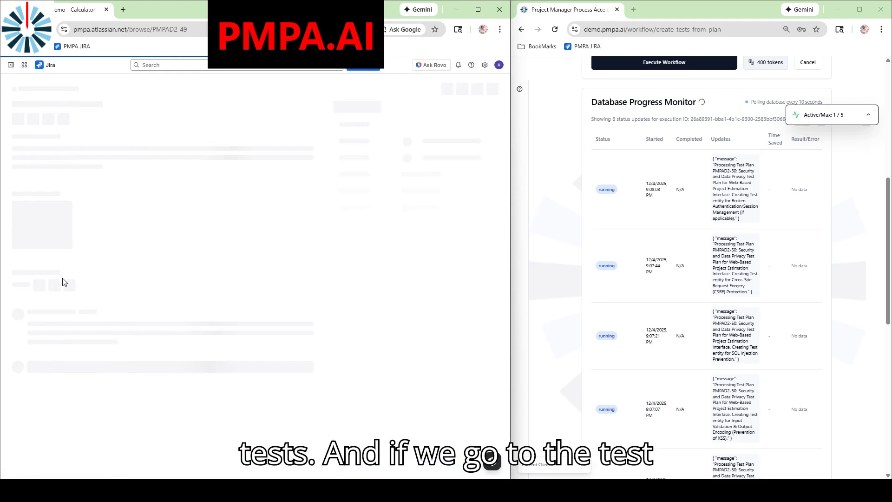
scroll(184, 245, "down", 15)
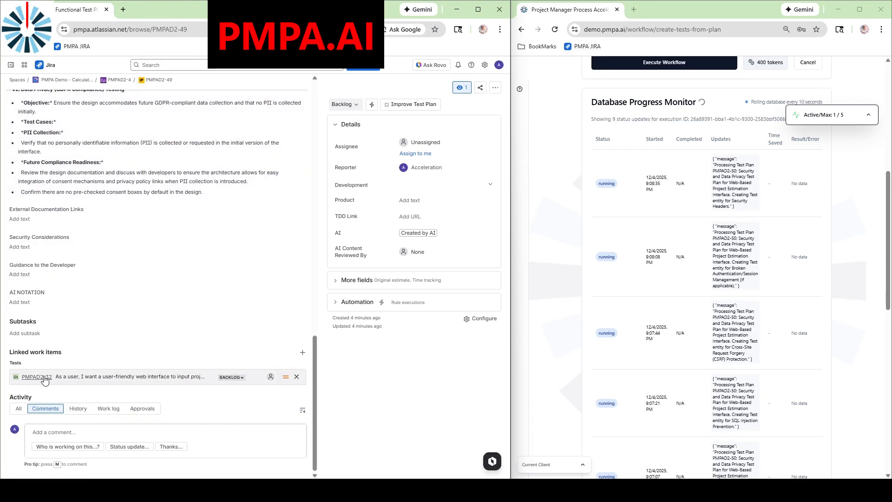
Return from Functional Test Plan PMPAD2-49 to user story PMPAD2-32 in Jira, and close the story to show the project list.
mouse_move(37, 376)
scroll(203, 271, "up", 15)
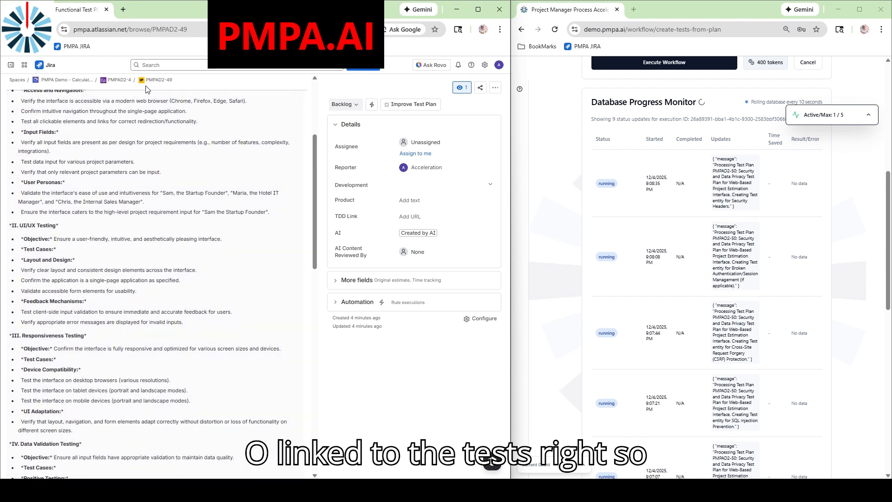
left_click(10, 30)
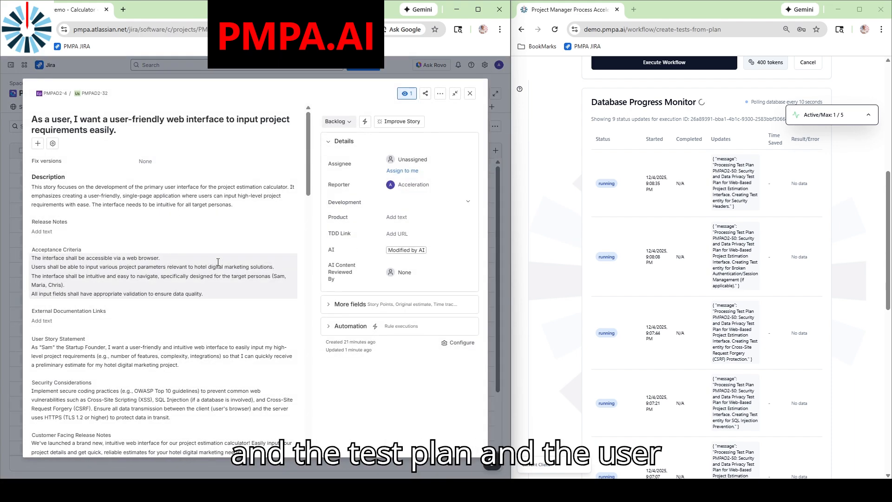
left_click(470, 93)
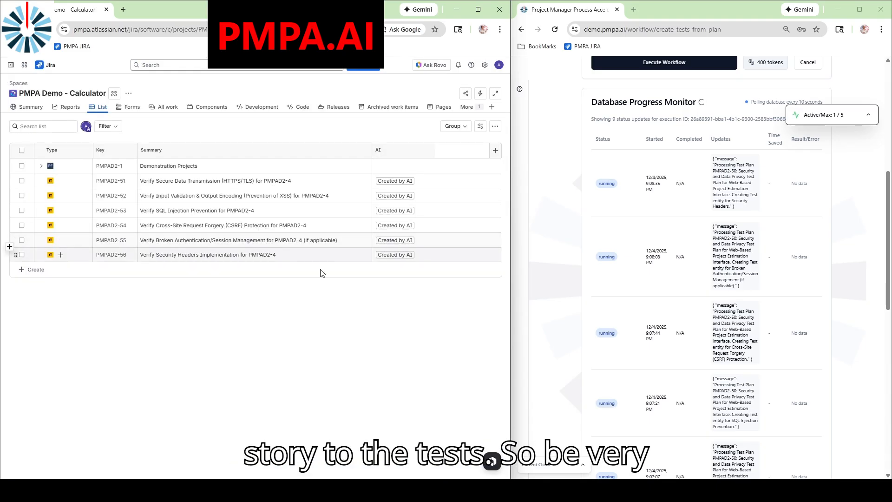
Expand the Jira list hierarchy from Demonstration Projects down to the sub-tasks of story PMPAD2-32, and widen the Type column.
left_click(41, 166)
left_click(50, 181)
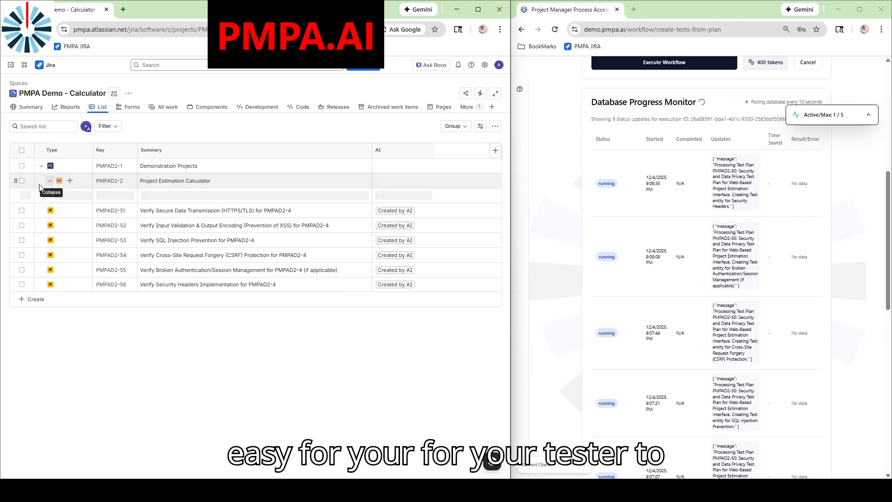
left_click(57, 210)
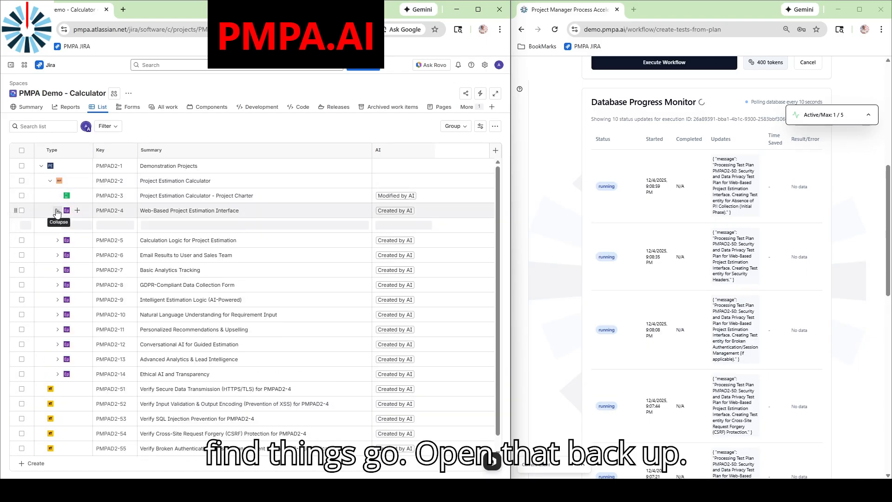
left_click(65, 226)
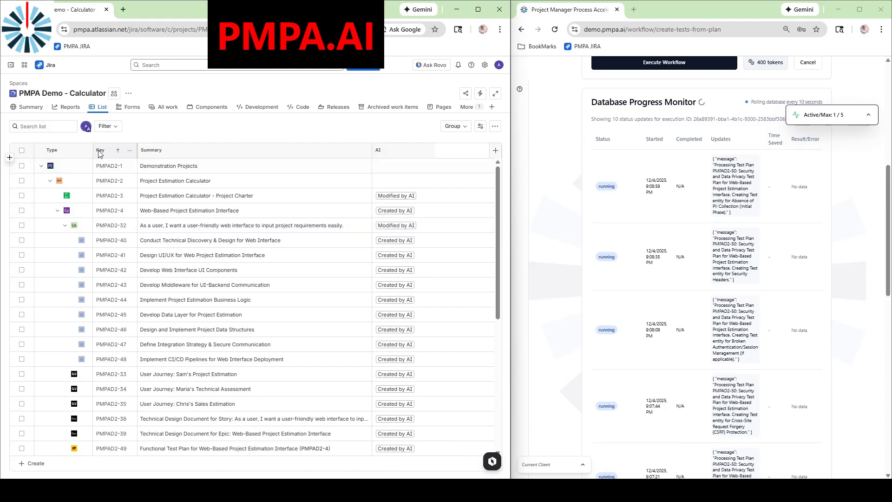
left_click_drag(93, 149, 111, 149)
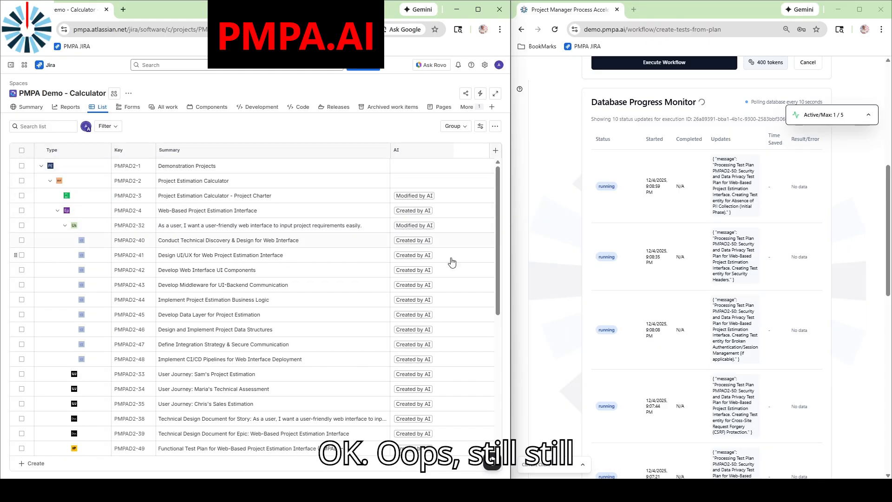
Check the test-creation workflow's database progress in PMPA.AI, and look over the work items under epic PMPAD2-4 in Jira.
left_click(562, 239)
scroll(752, 263, "up", 2)
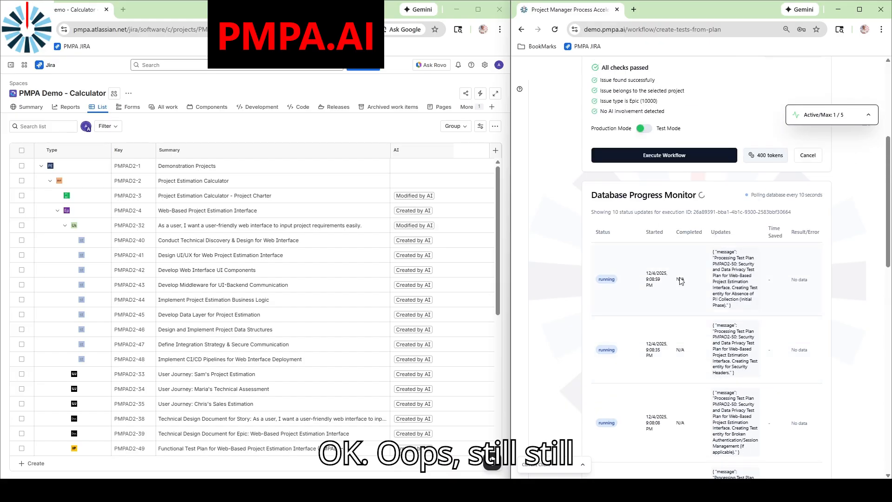
scroll(575, 291, "down", 1)
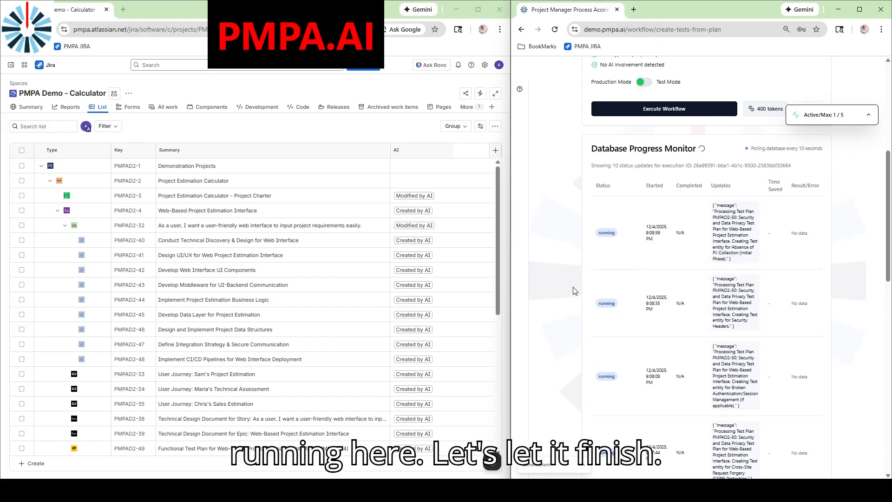
scroll(60, 335, "down", 3)
scroll(48, 294, "up", 1)
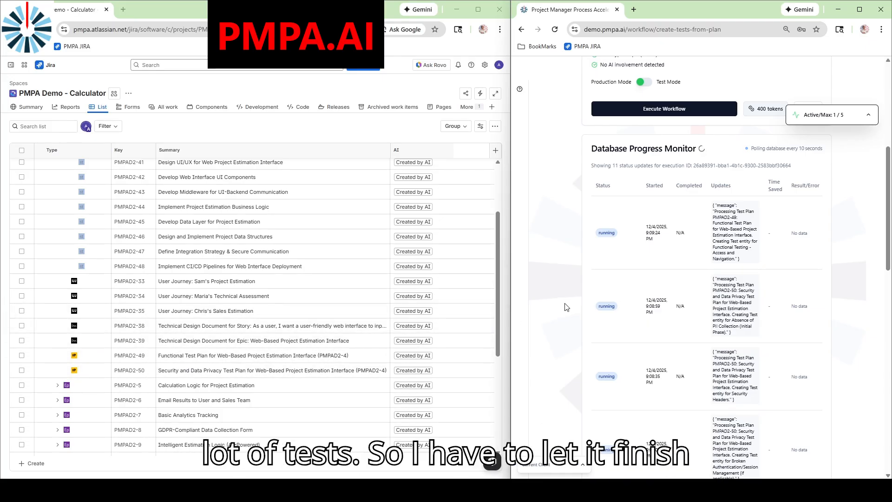
Return to the PMPA.AI dashboard and open the Create Feature Release Notes workflow under Release Communication.
scroll(566, 307, "up", 6)
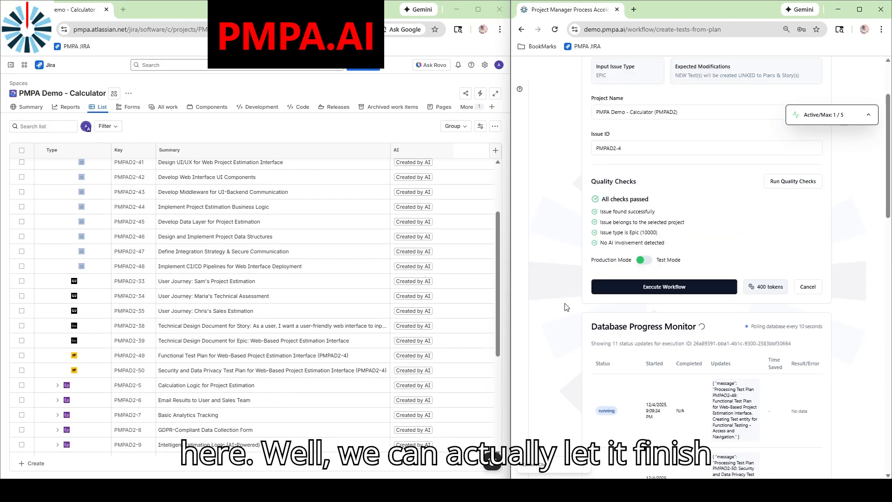
left_click(545, 69)
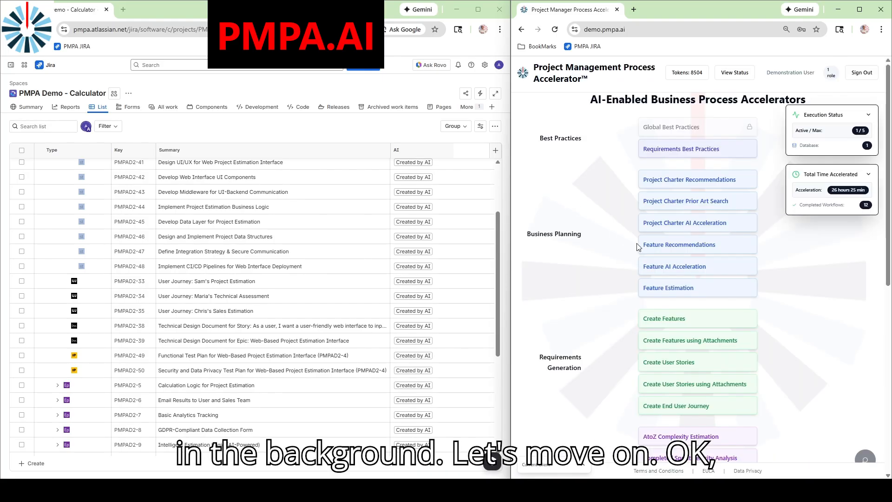
scroll(637, 247, "down", 5)
scroll(638, 247, "down", 2)
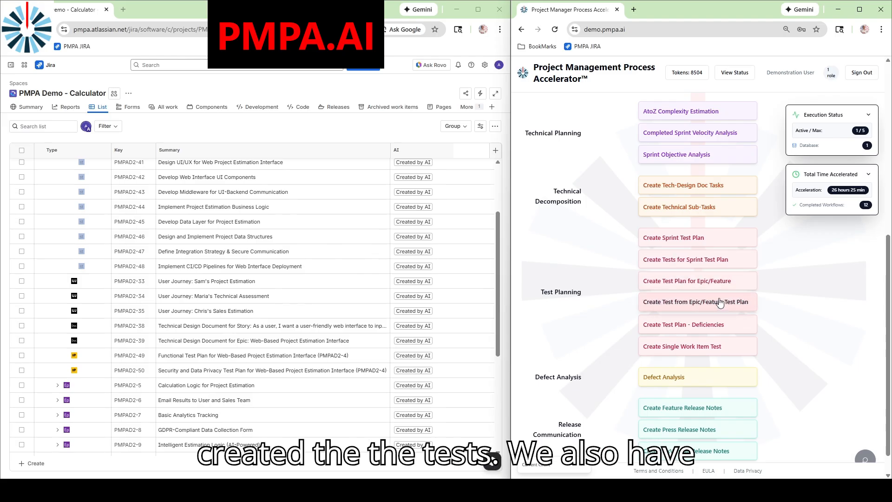
scroll(707, 303, "down", 1)
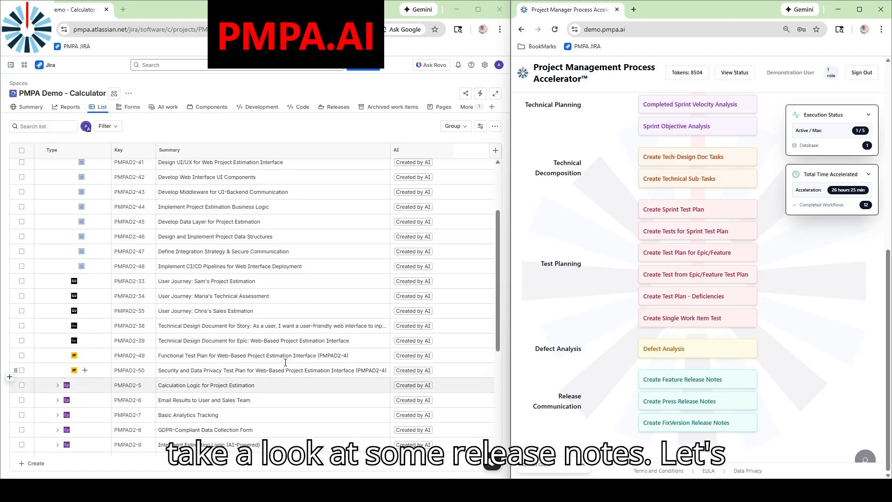
scroll(241, 341, "up", 3)
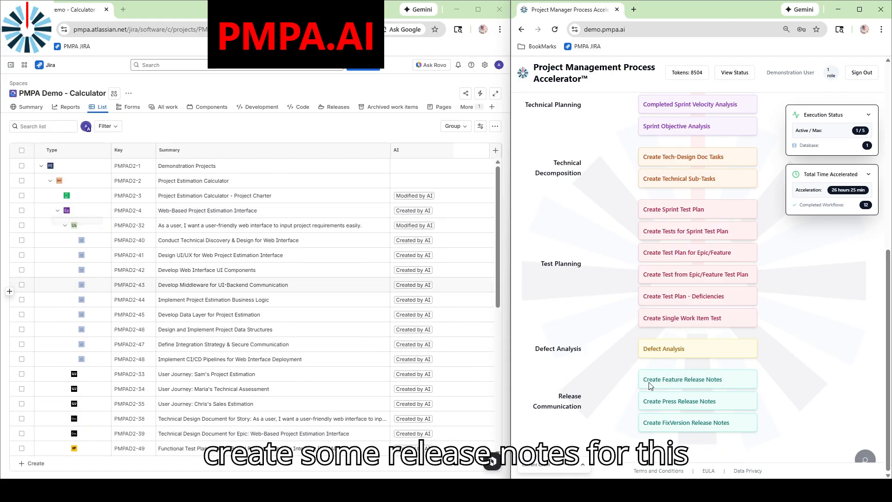
left_click(701, 381)
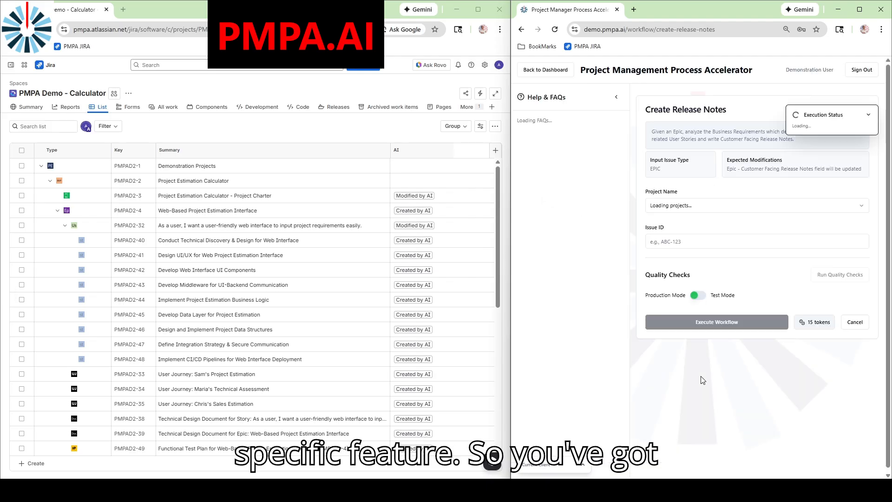
Set the release notes workflow to project PMPA Demo - Calculator (PMPAD2) and issue PMPAD2-4, run the quality checks, and execute it.
left_click(616, 96)
left_click(662, 205)
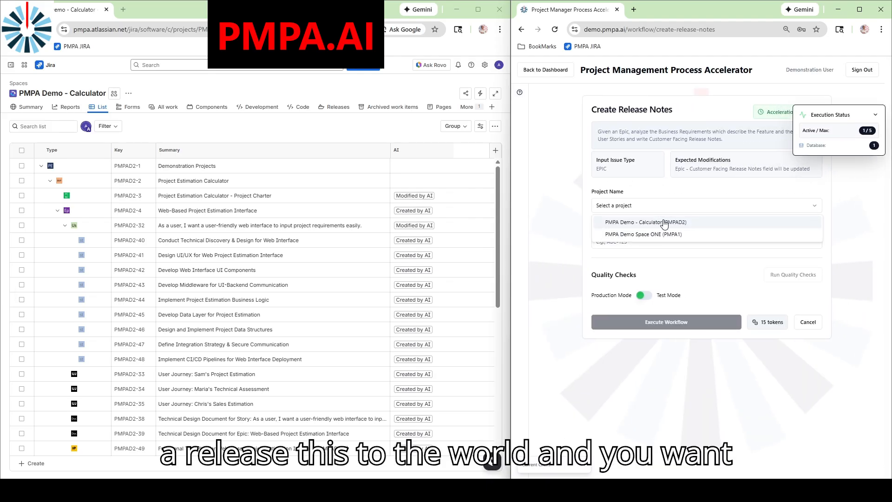
left_click(664, 223)
left_click(660, 242)
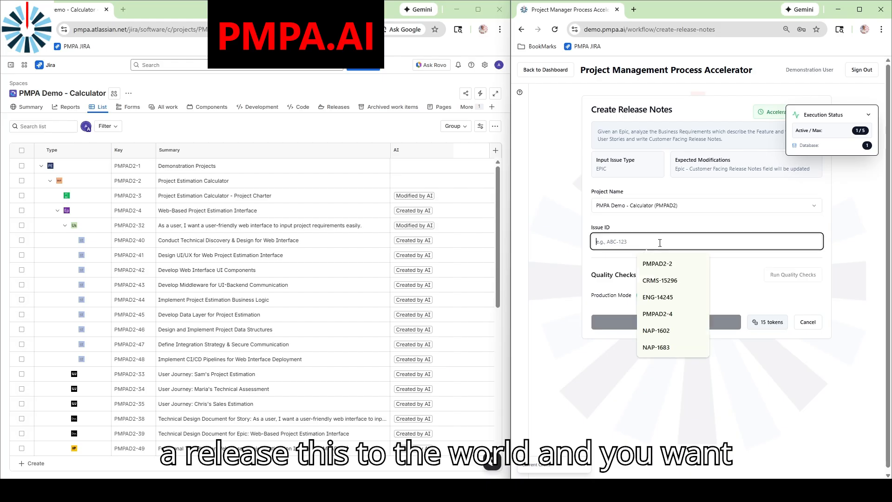
left_click(667, 265)
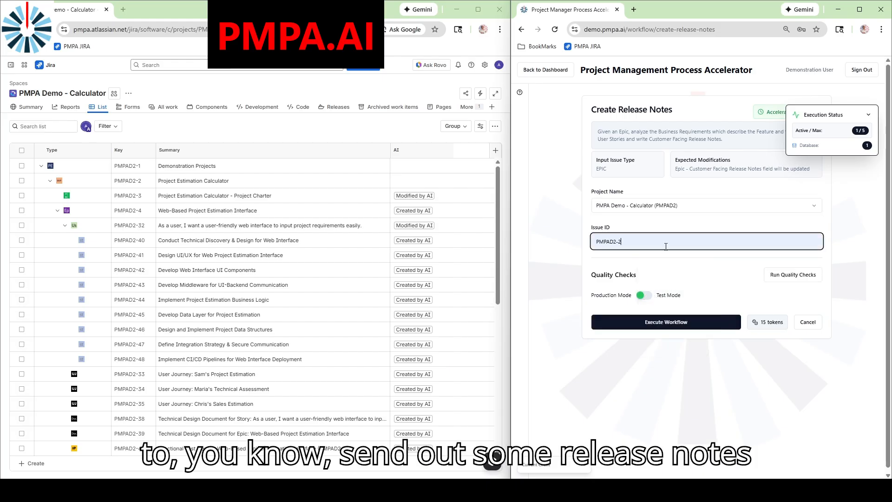
key("BackSpace")
type("4")
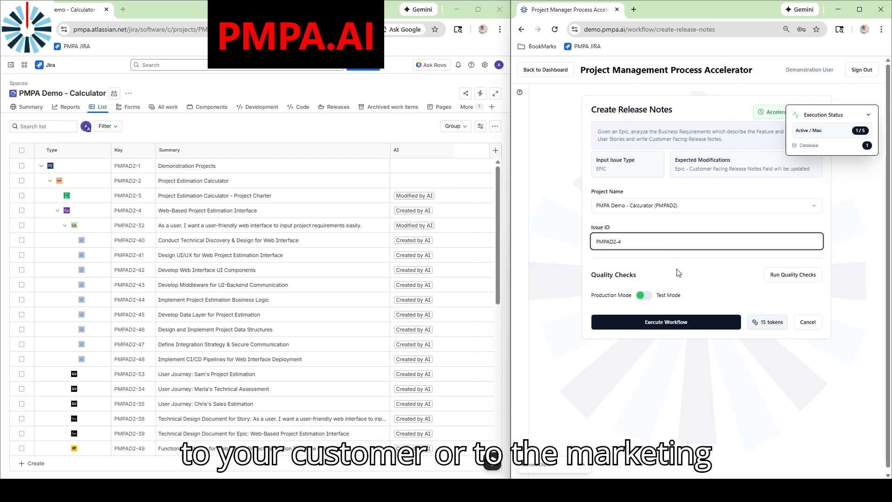
left_click(789, 275)
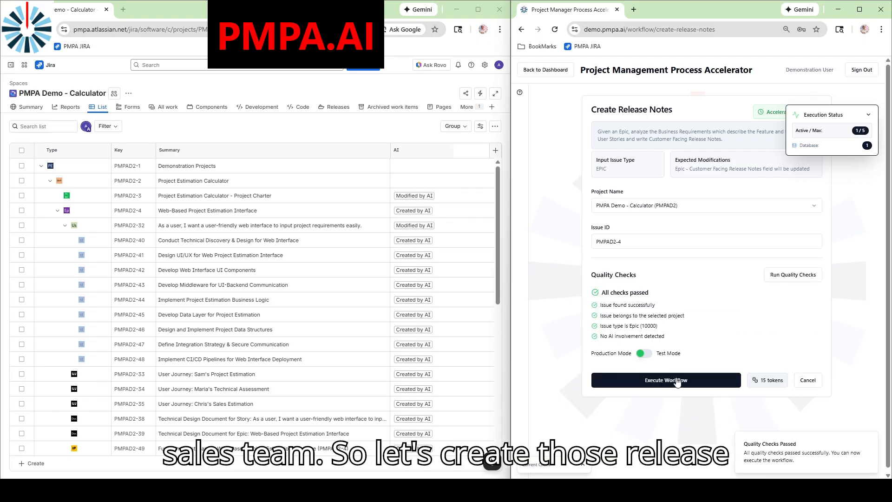
left_click(677, 381)
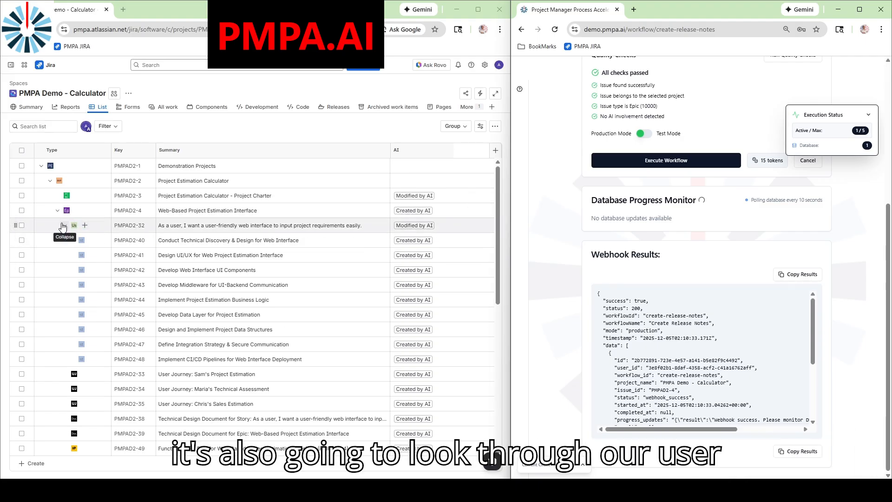
Collapse story PMPAD2-32 and monitor the workflow, then open epic PMPAD2-4 in Jira, review its Feature Release Notes, and close it.
left_click(65, 226)
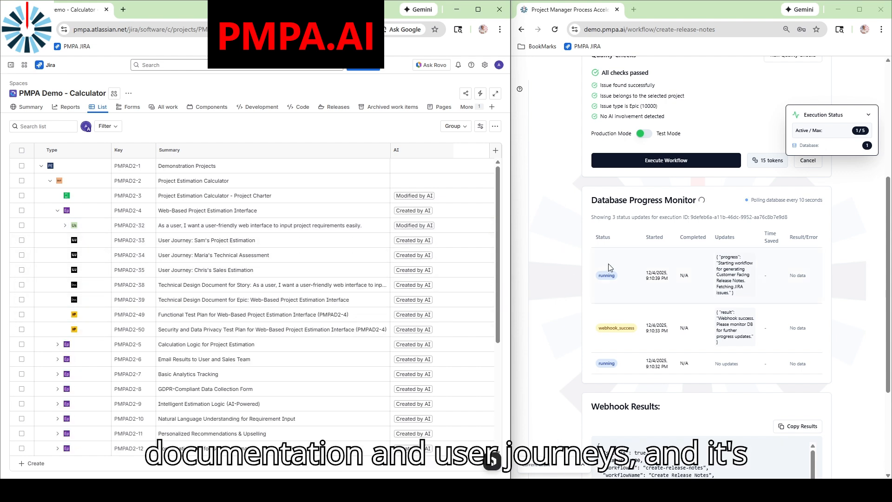
scroll(557, 285, "down", 2)
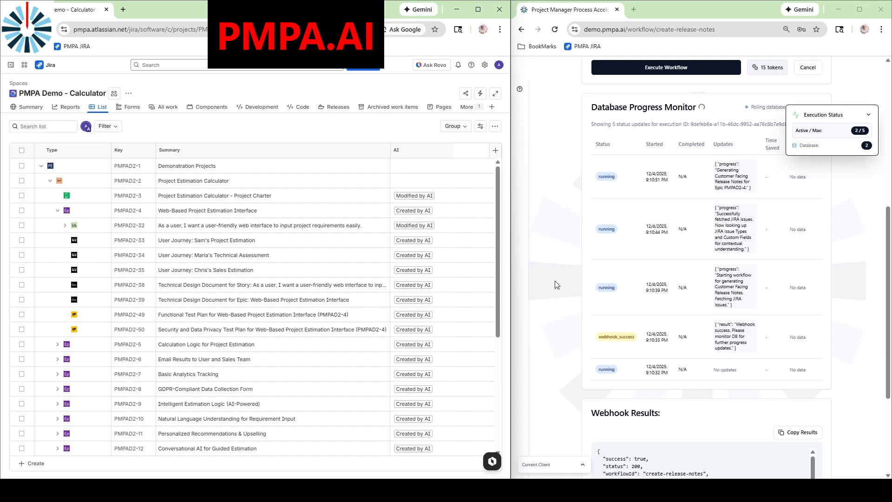
left_click(136, 215)
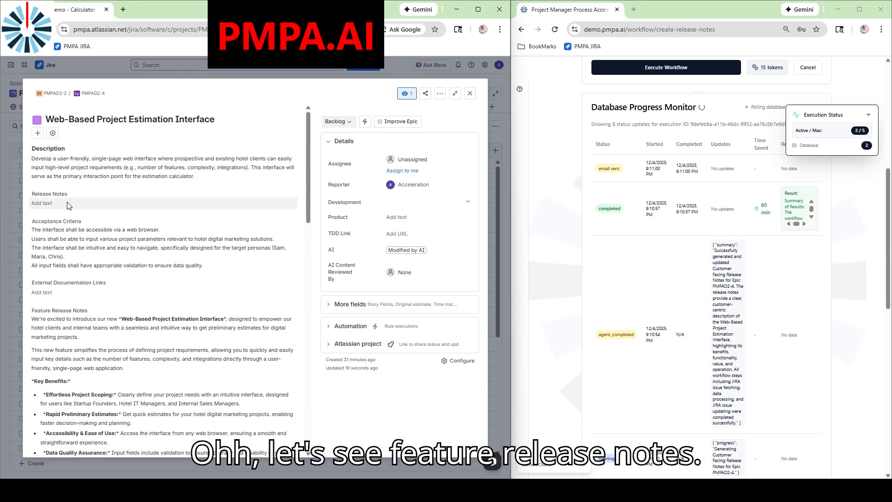
scroll(98, 318, "down", 2)
scroll(97, 318, "down", 1)
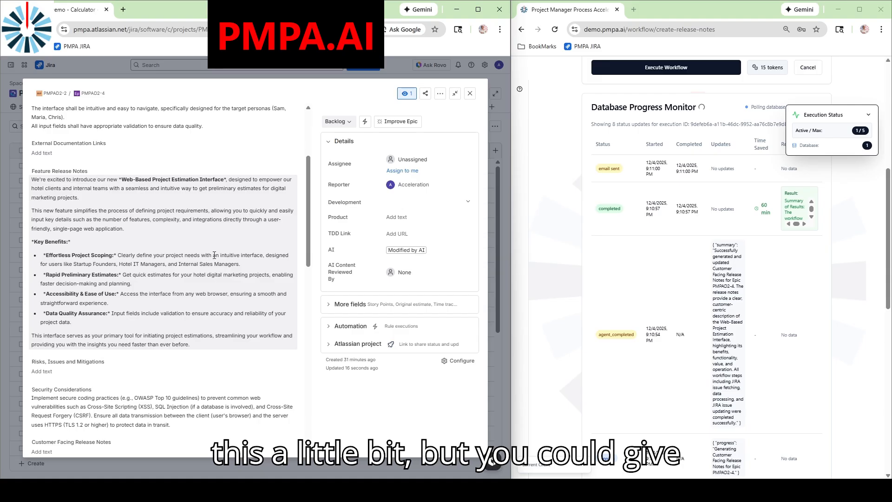
left_click(469, 93)
Return to the PMPA.AI dashboard and open the Create Press Release Notes workflow.
scroll(538, 153, "up", 6)
left_click(547, 70)
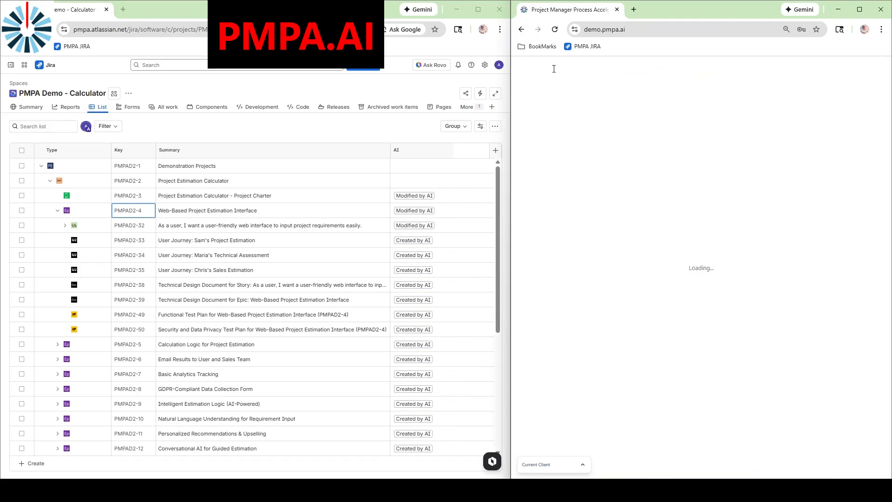
scroll(609, 268, "down", 4)
scroll(609, 268, "down", 4)
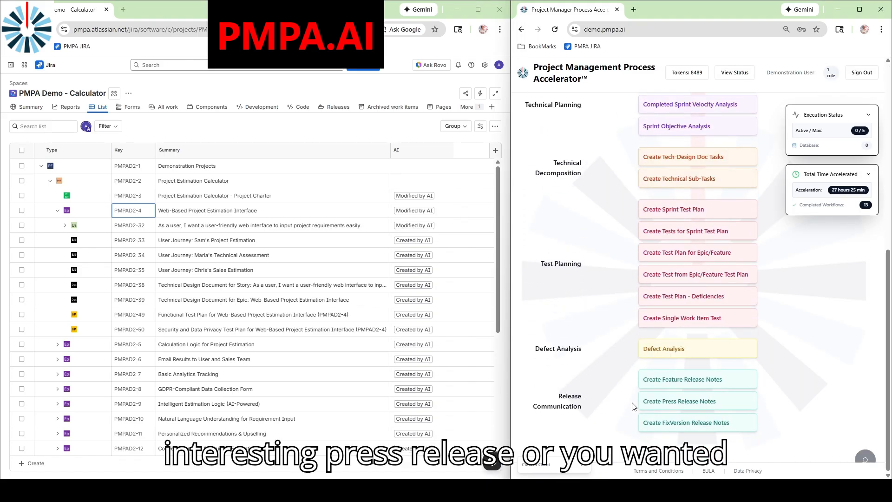
left_click(673, 402)
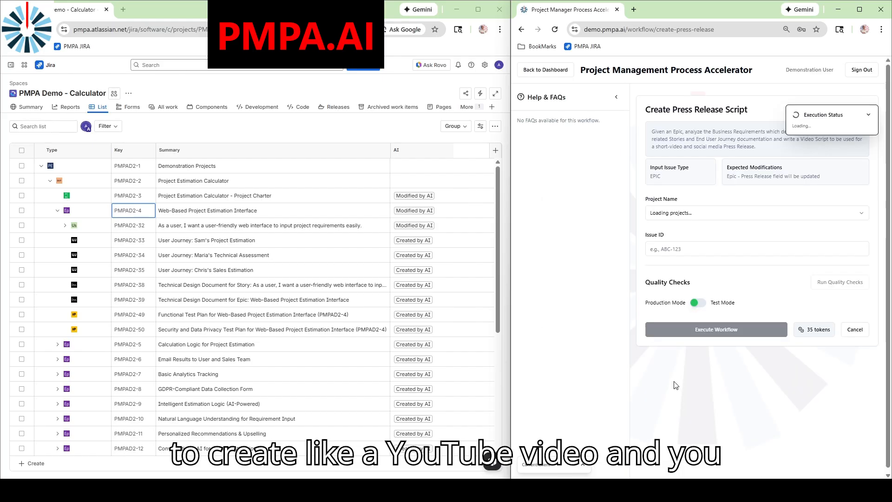
Configure the press release script workflow for project PMPA Demo - Calculator (PMPAD2) and issue PMPAD2-4, run the quality checks, and execute it.
left_click(618, 99)
left_click(649, 217)
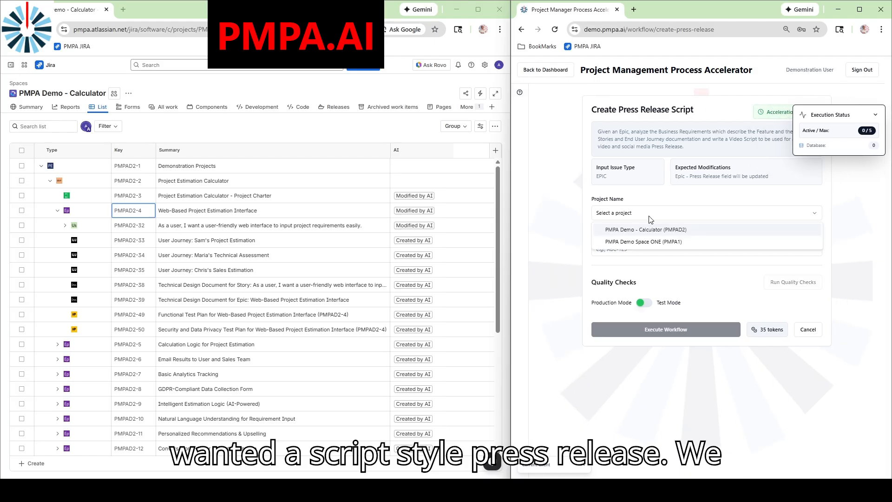
left_click(659, 230)
left_click(651, 249)
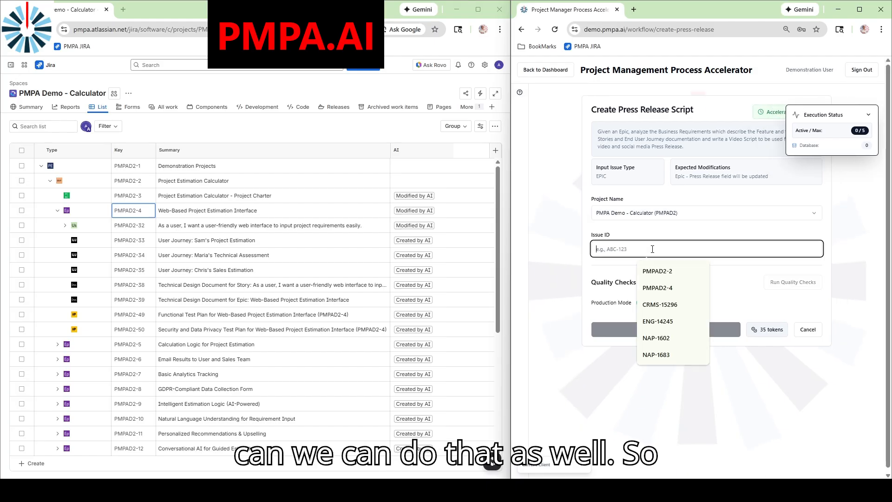
left_click(670, 287)
left_click(785, 284)
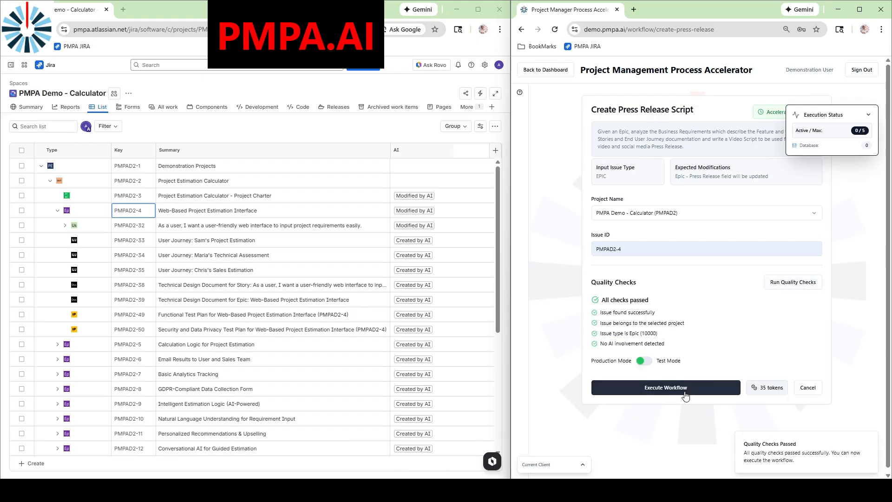
left_click(686, 393)
Collapse the Execution Status display and monitor the press release workflow's database progress.
scroll(562, 367, "down", 3)
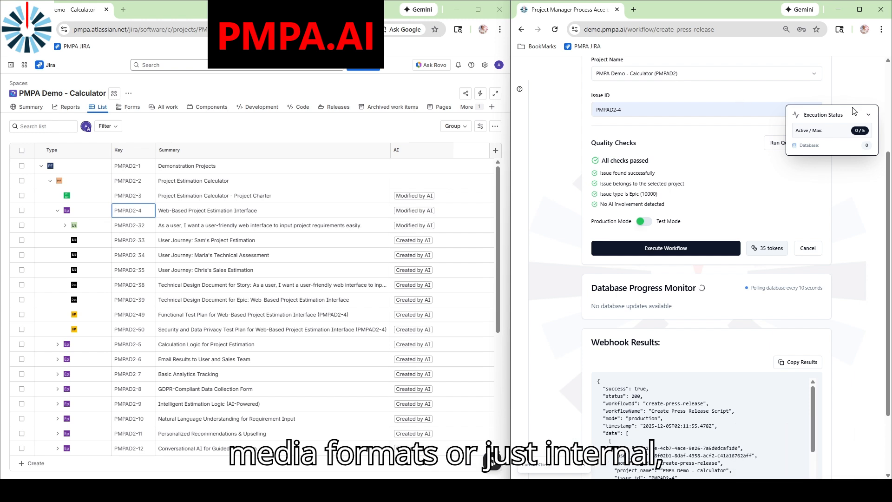
left_click(868, 115)
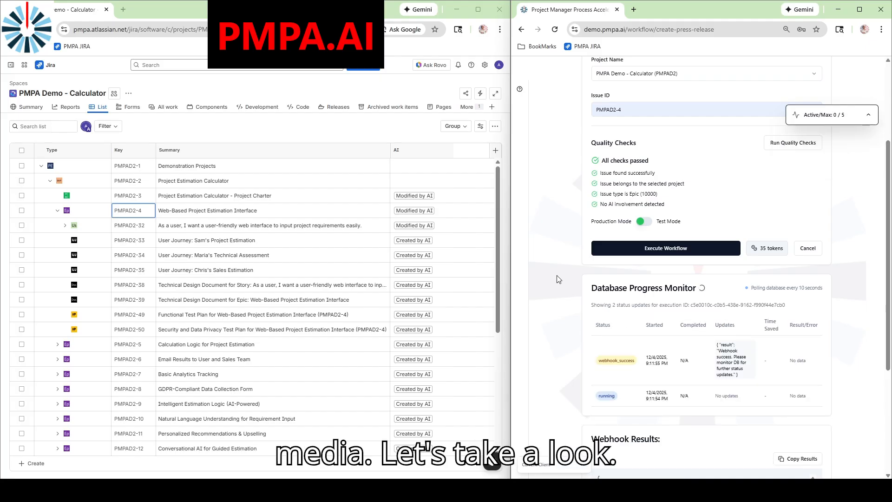
scroll(558, 278, "down", 1)
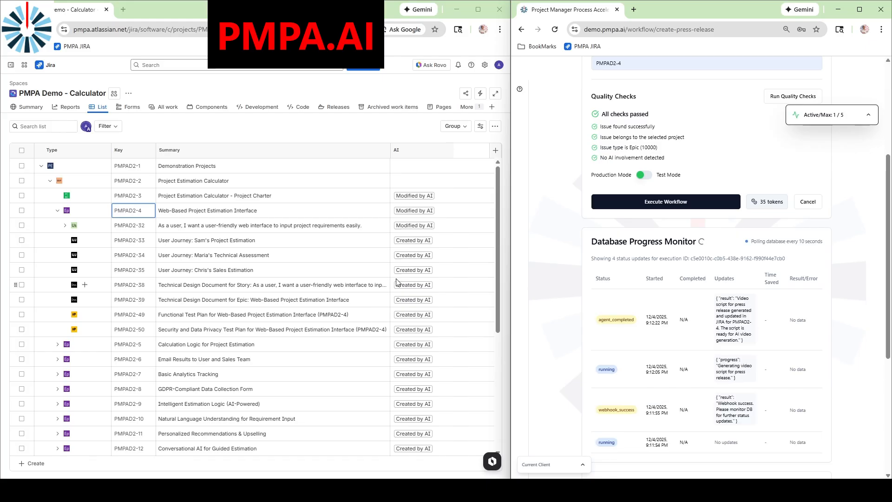
Open epic PMPAD2-4 in Jira, review the video script in its Press Release field, and close the epic.
left_click(131, 212)
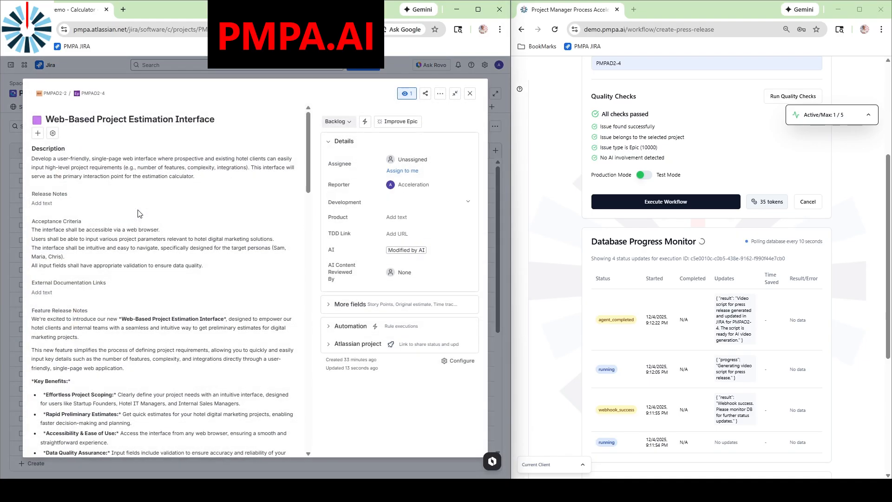
scroll(139, 215, "down", 3)
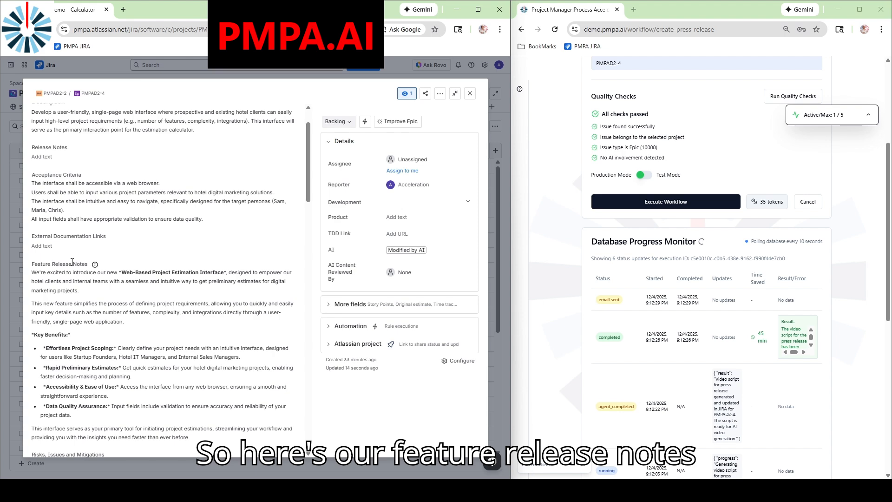
scroll(72, 263, "down", 5)
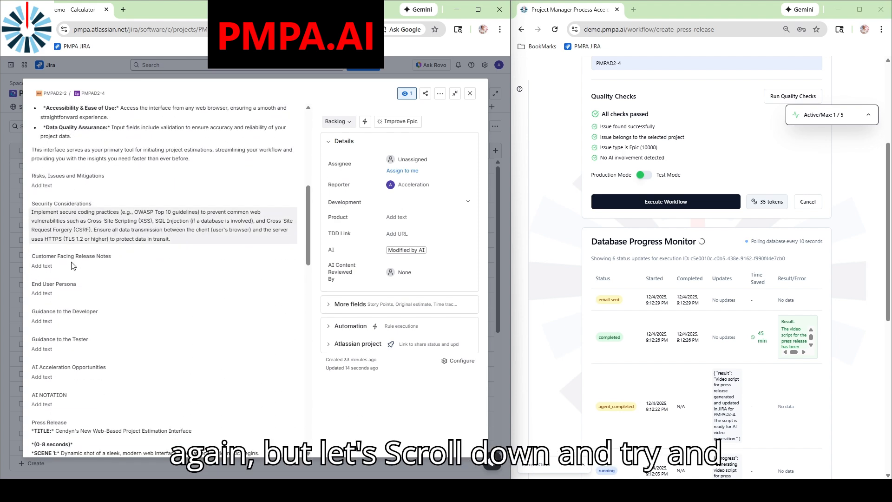
scroll(72, 266, "down", 4)
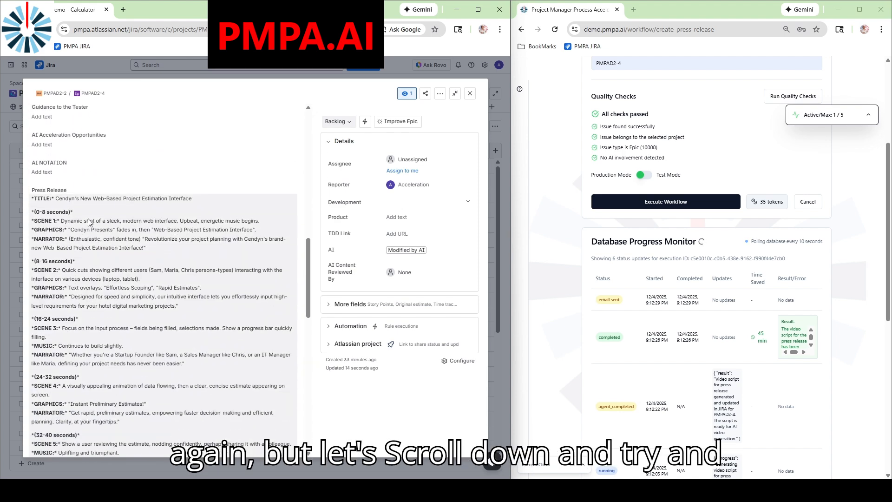
scroll(93, 178, "down", 1)
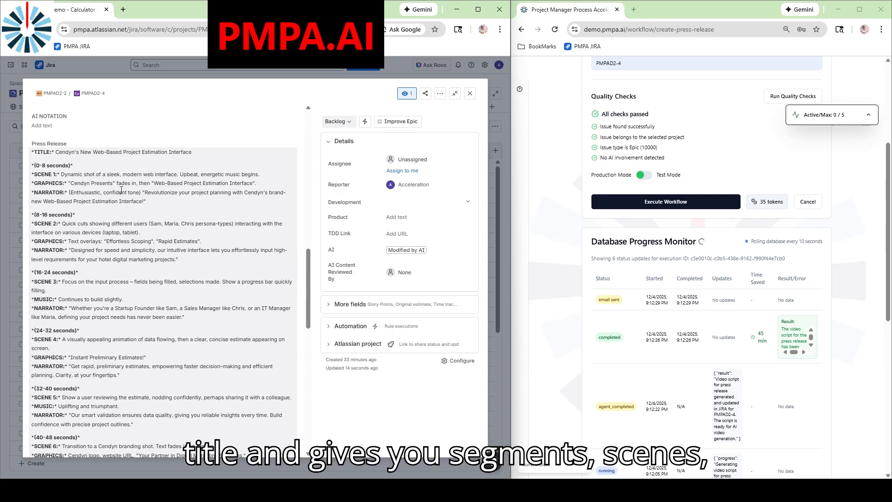
scroll(74, 210, "down", 3)
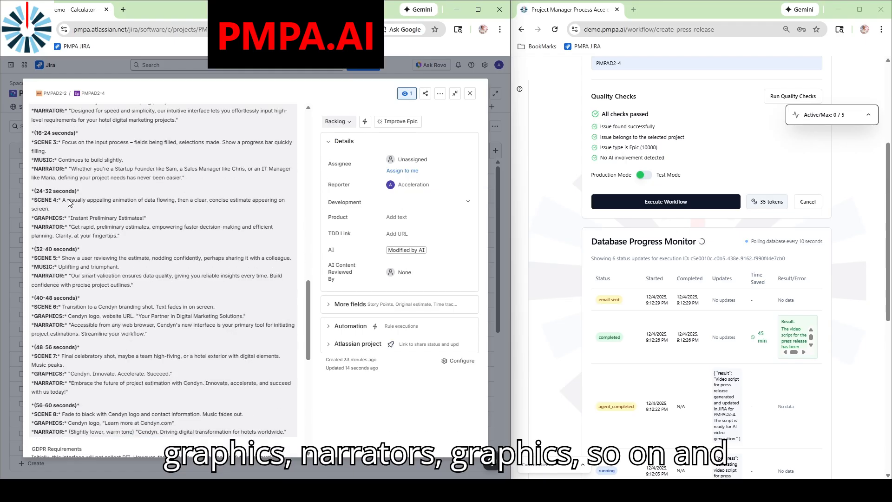
scroll(69, 200, "down", 1)
scroll(104, 190, "down", 1)
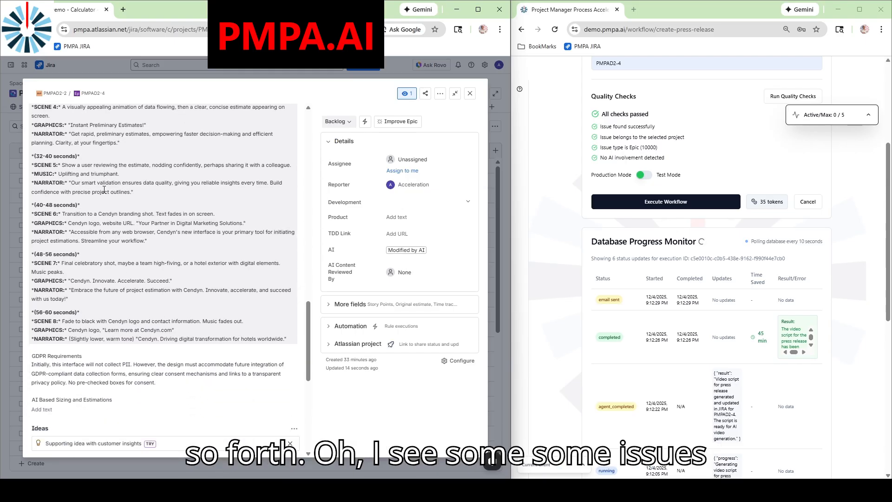
scroll(98, 214, "down", 1)
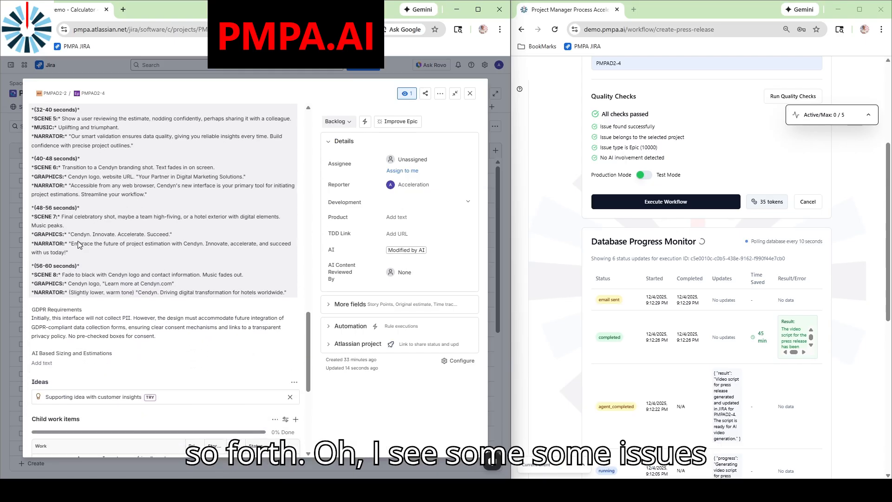
scroll(122, 305, "up", 2)
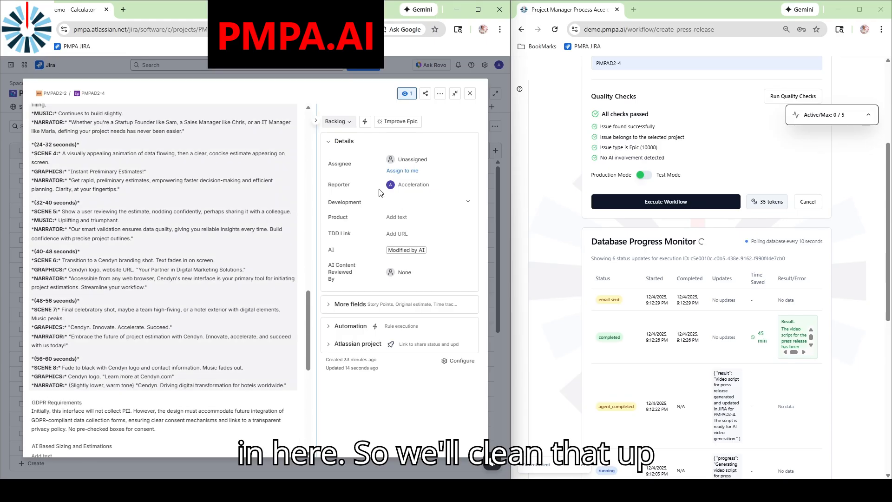
left_click(469, 93)
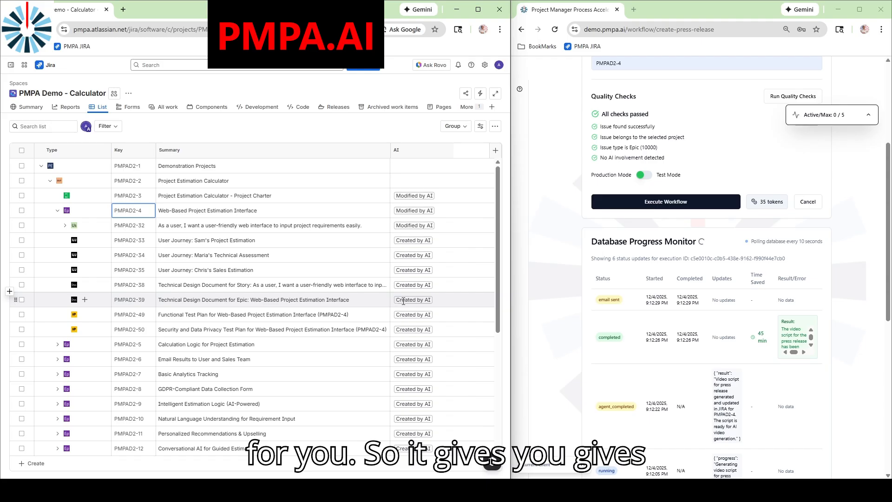
Return to the PMPA.AI dashboard and locate the Release Communication workflows.
scroll(572, 350, "up", 5)
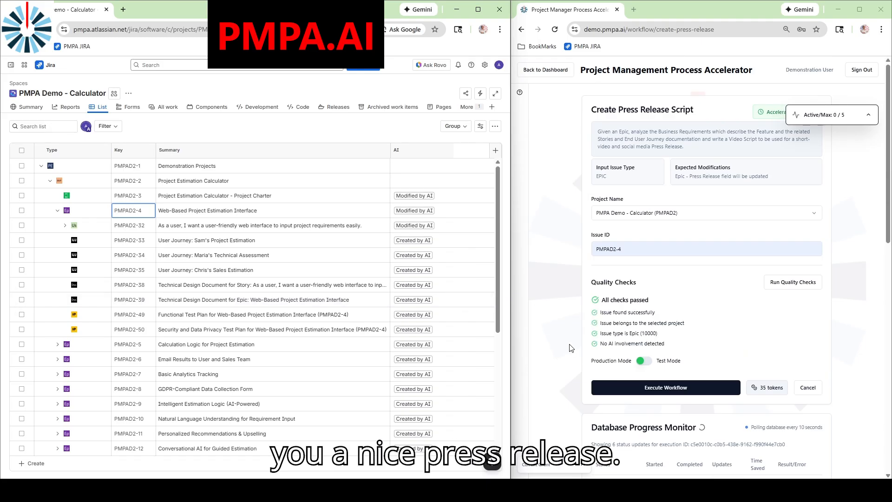
left_click(543, 71)
scroll(713, 282, "down", 7)
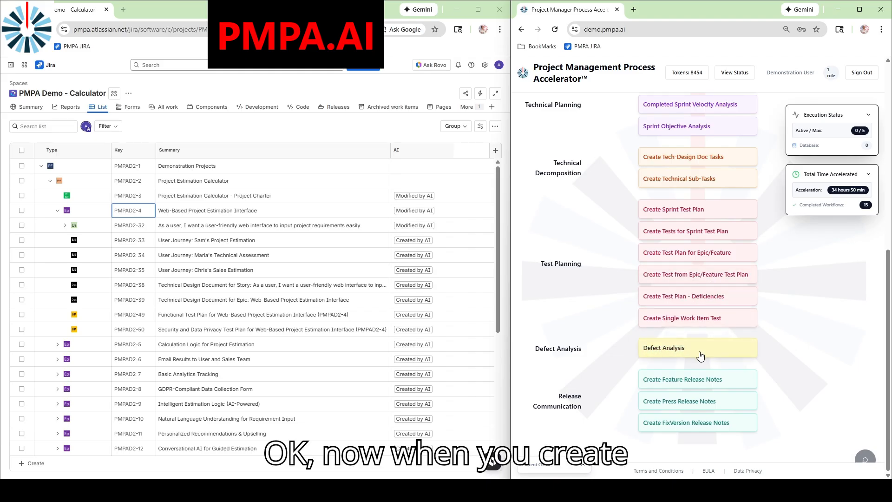
Switch to the Jira project's releases and start a new version named Calculator Release v1.0.
left_click(57, 210)
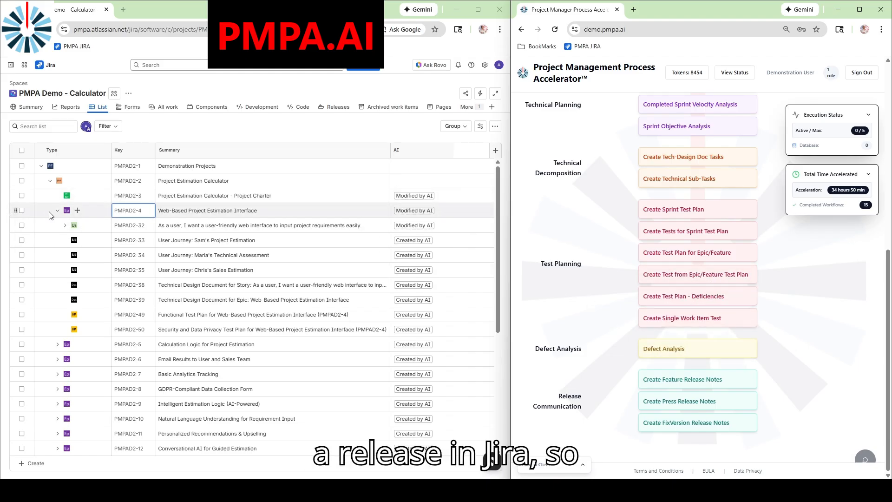
left_click(334, 111)
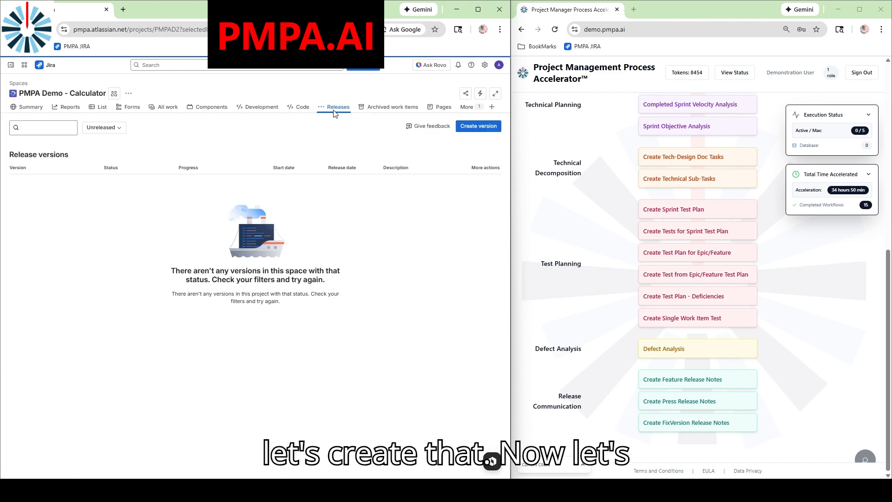
left_click(477, 127)
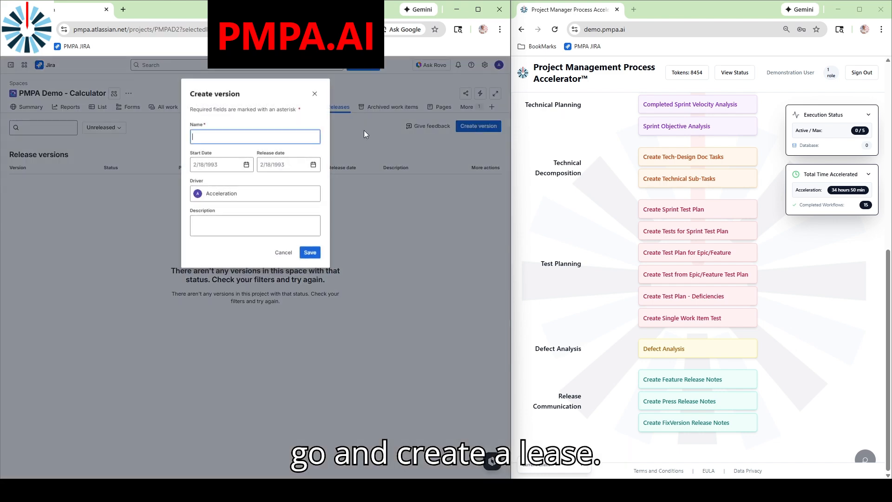
type("Cal")
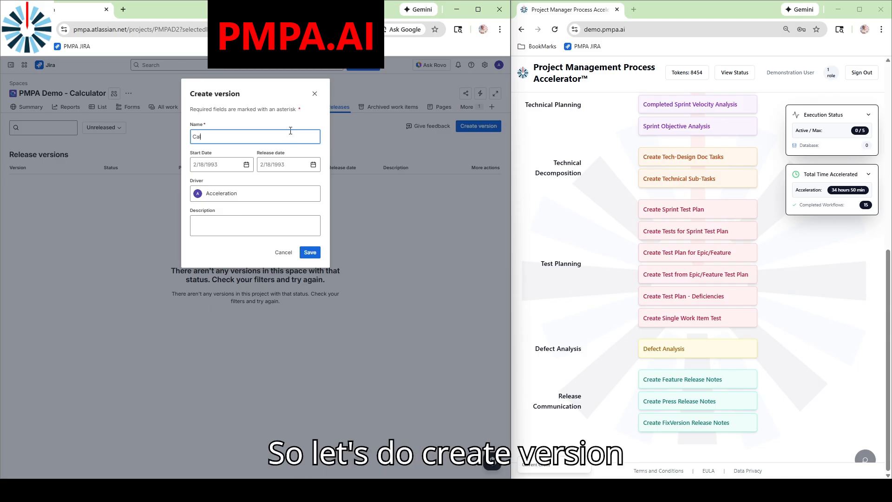
type("culator Release v1.0")
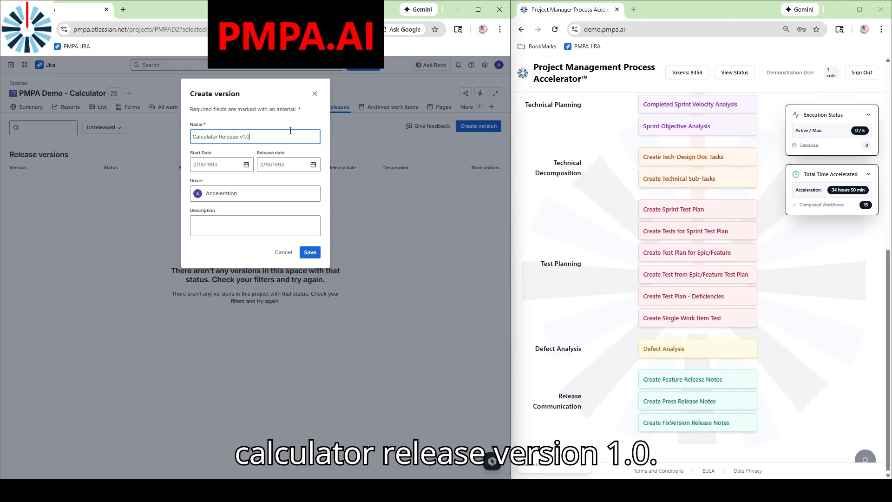
Set the version's start date to December 1, 2025 and release date to December 19, 2025, and save it.
left_click(246, 165)
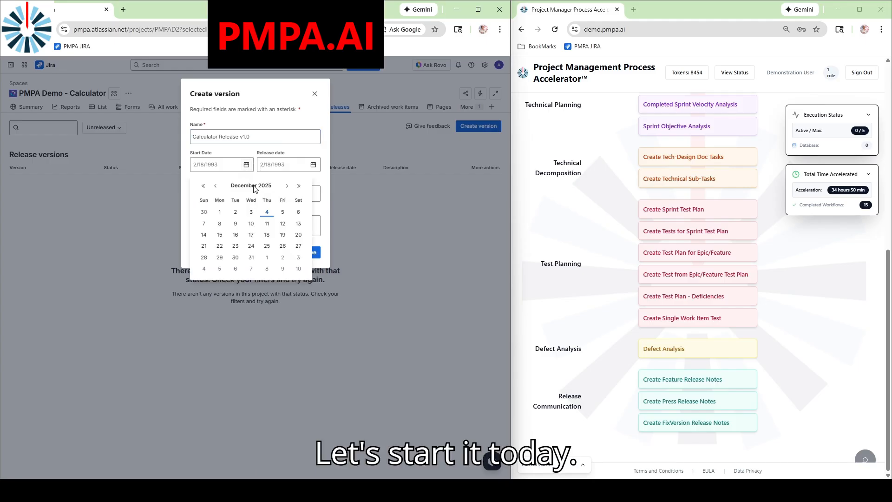
left_click(220, 213)
left_click(313, 165)
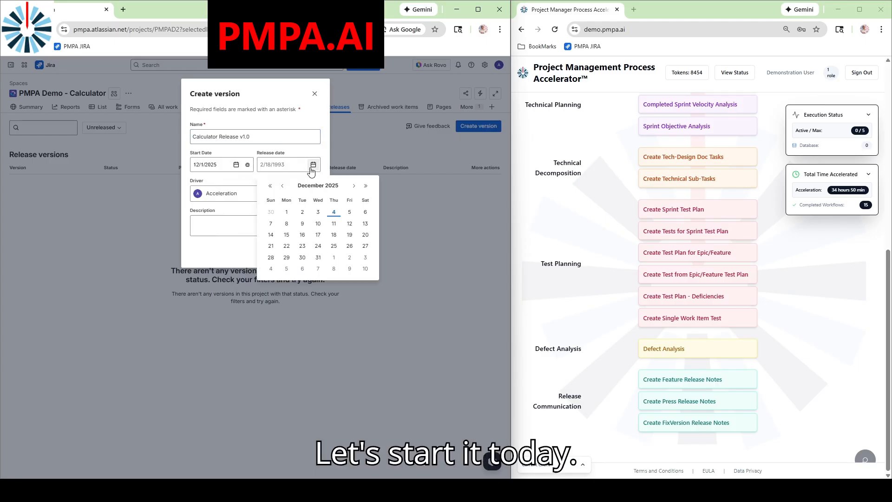
left_click(350, 235)
left_click(308, 253)
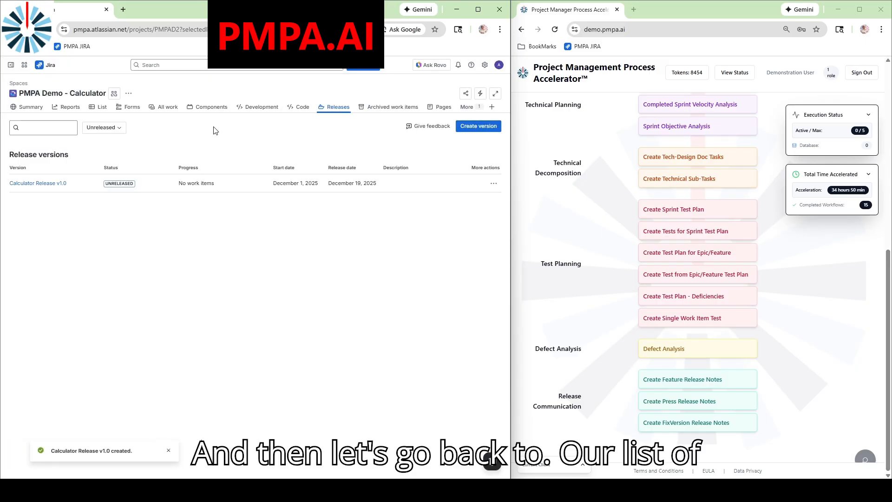
Return to the project's work item list and add the Fix versions column.
left_click(98, 107)
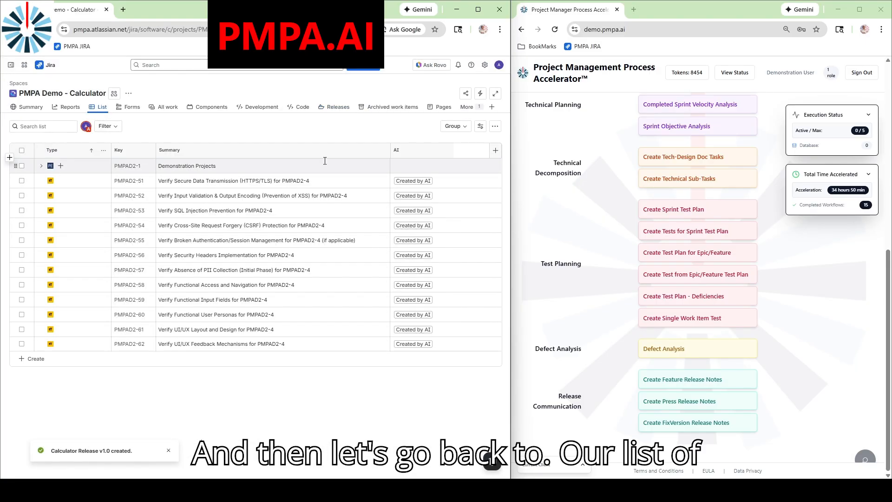
left_click(495, 150)
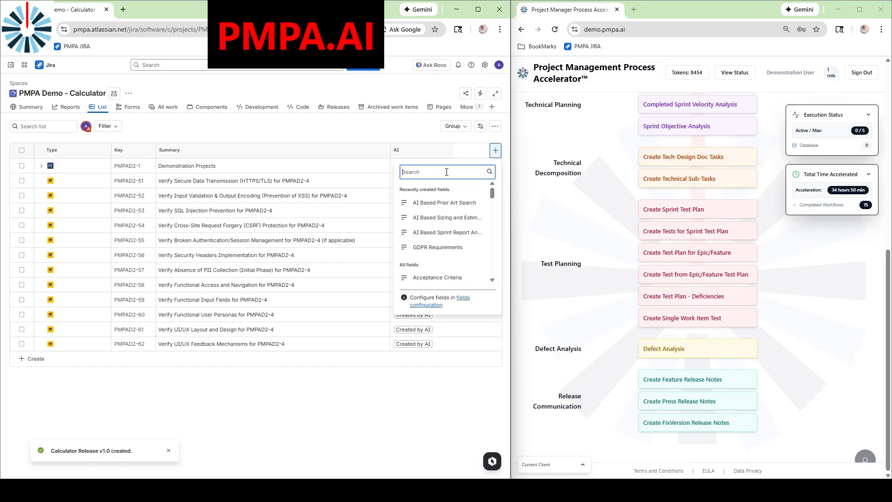
type("Fix")
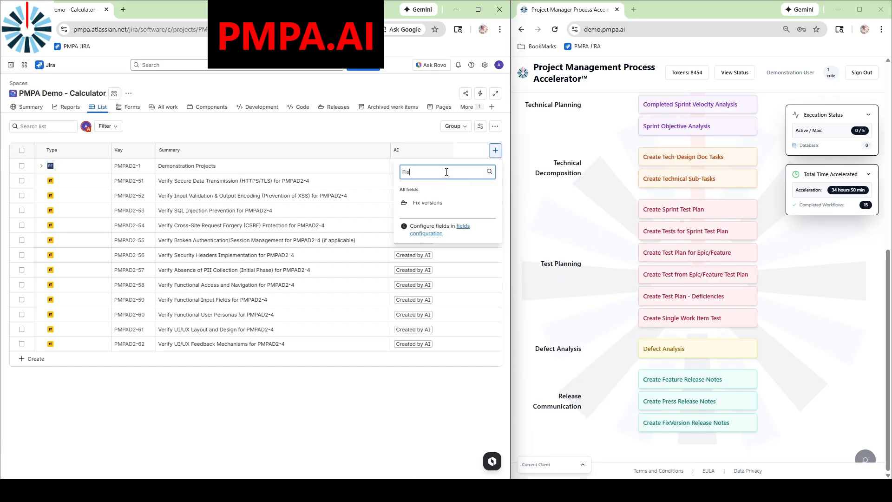
left_click(442, 203)
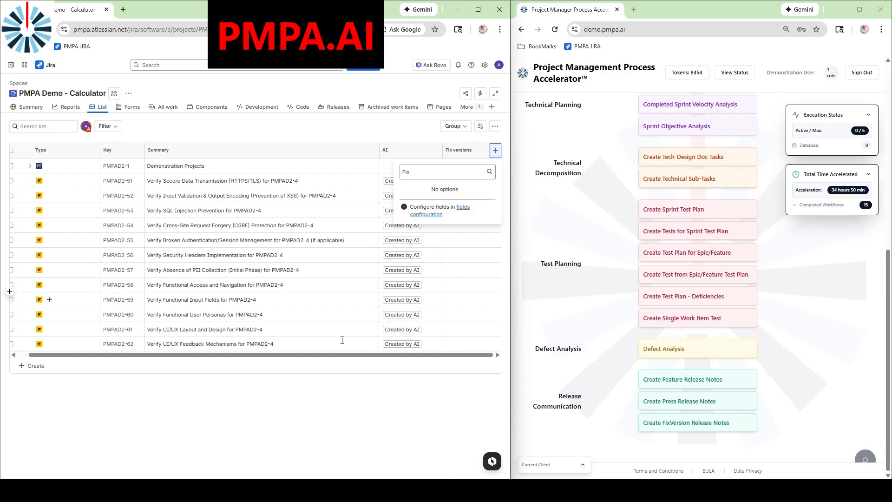
left_click(395, 408)
Expand the hierarchy down to epic PMPAD2-4 and assign its story PMPAD2-32 to fix version Calculator Release v1.0.
left_click(30, 165)
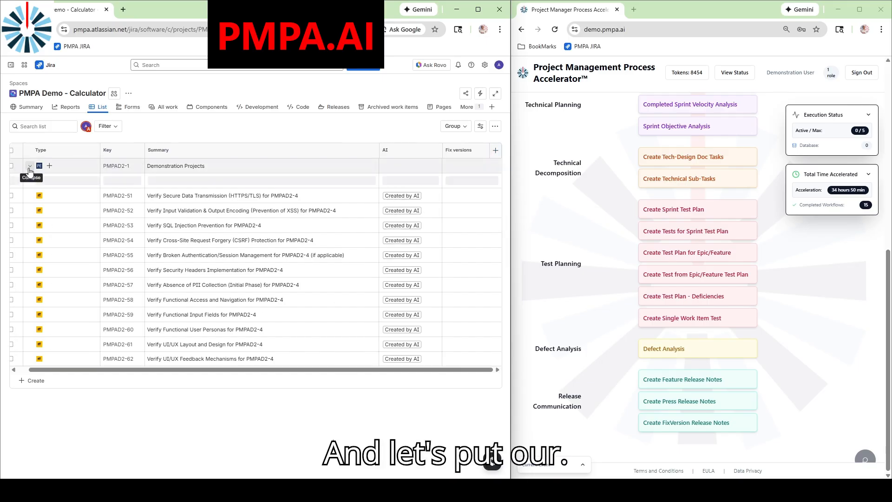
left_click(39, 181)
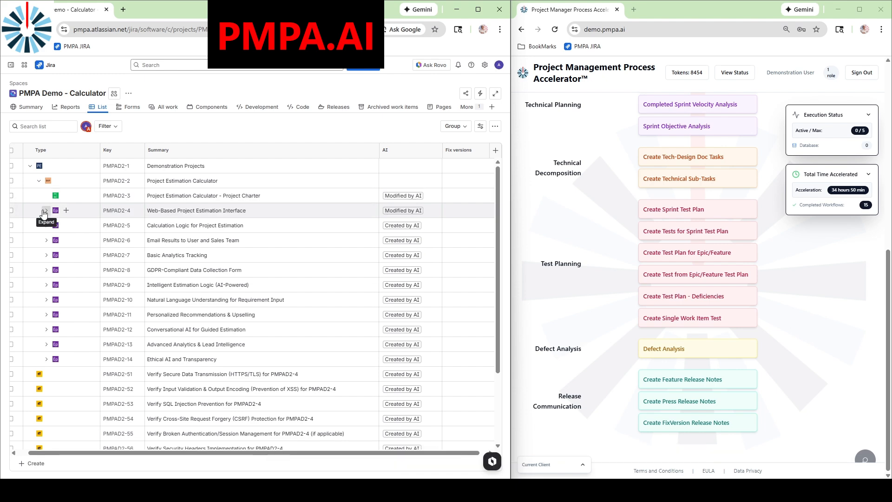
left_click(46, 210)
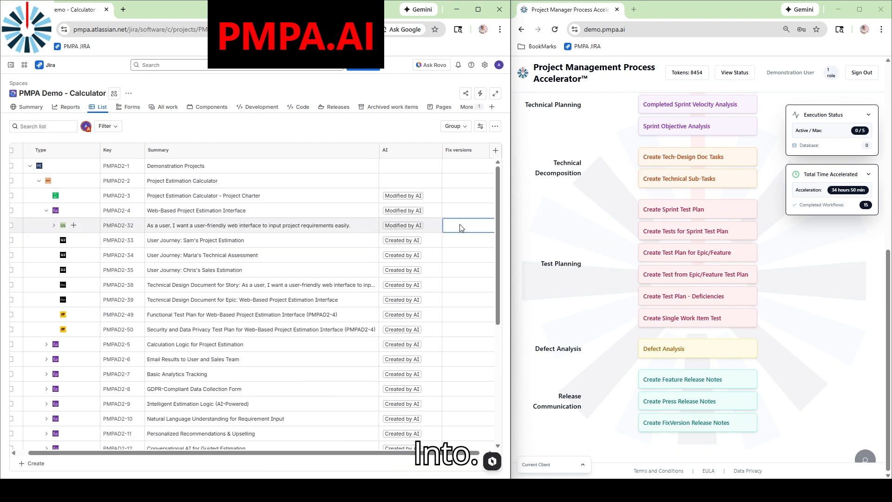
left_click(460, 226)
left_click(450, 246)
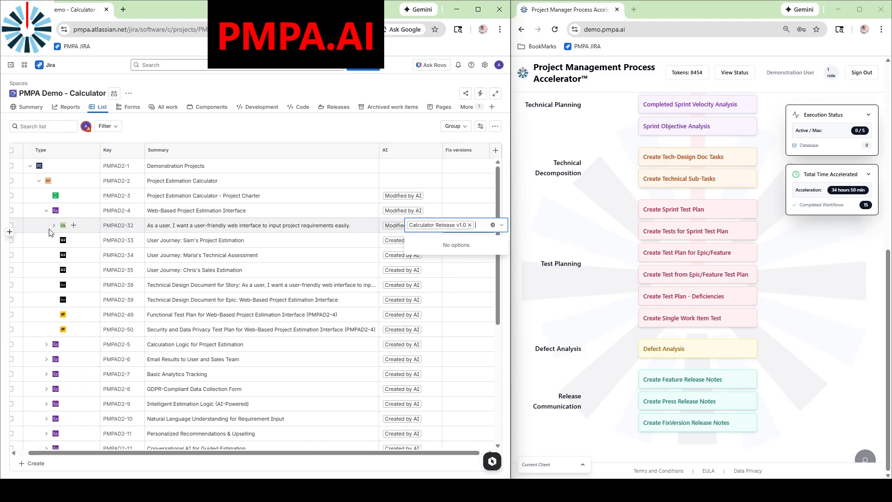
Expand epic PMPAD2-5 and assign its story PMPAD2-31 to fix version Calculator Release v1.0.
left_click(46, 344)
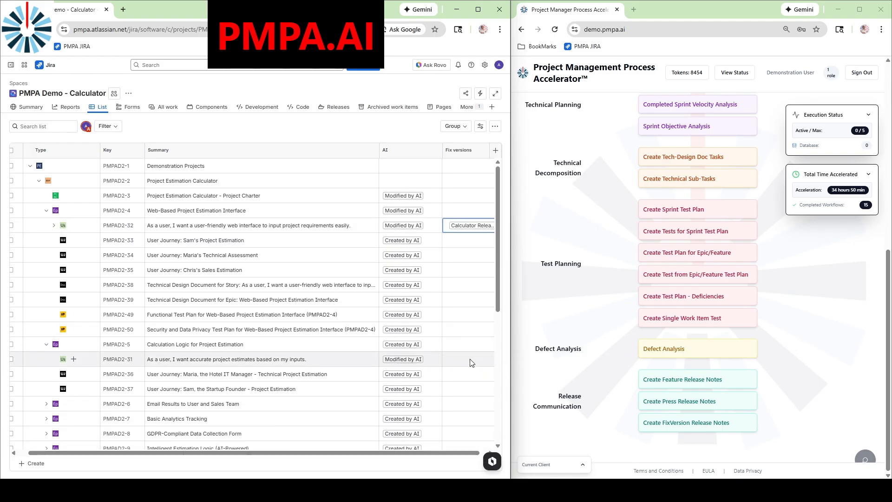
left_click(470, 361)
left_click(445, 381)
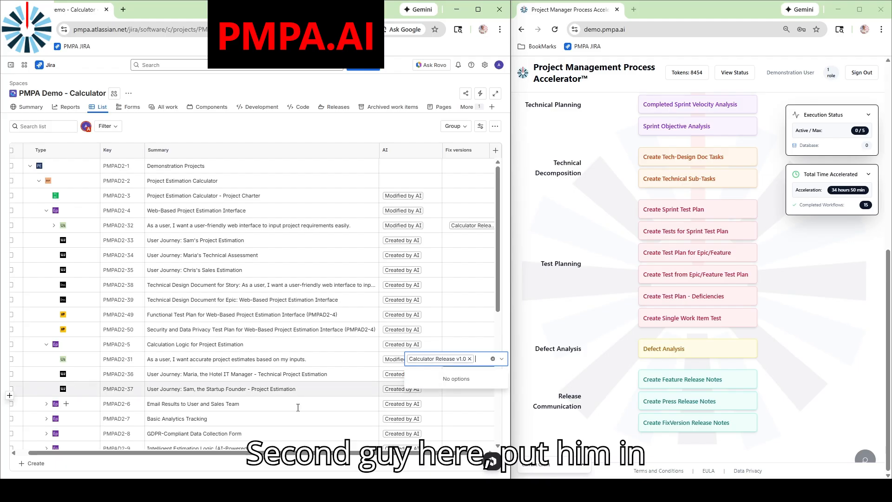
left_click(237, 464)
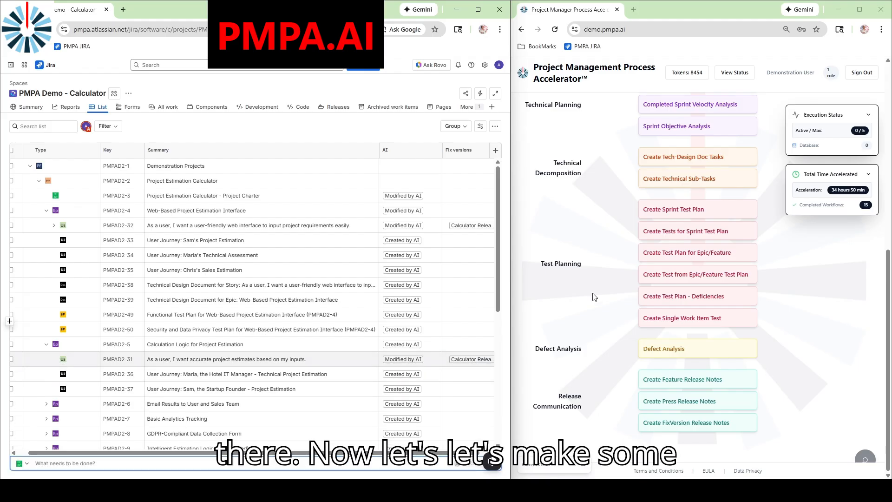
Configure the PMPA.AI Create Feature Release Notes workflow for project PMPA Demo - Calculator (PMPAD2) and issue PMPAD2-5, and run the quality checks.
left_click(704, 379)
left_click(720, 205)
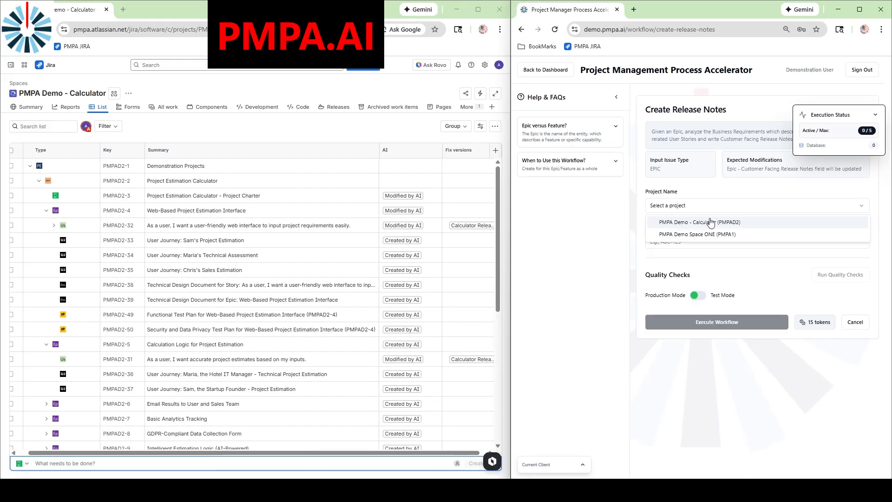
left_click(712, 224)
left_click(705, 241)
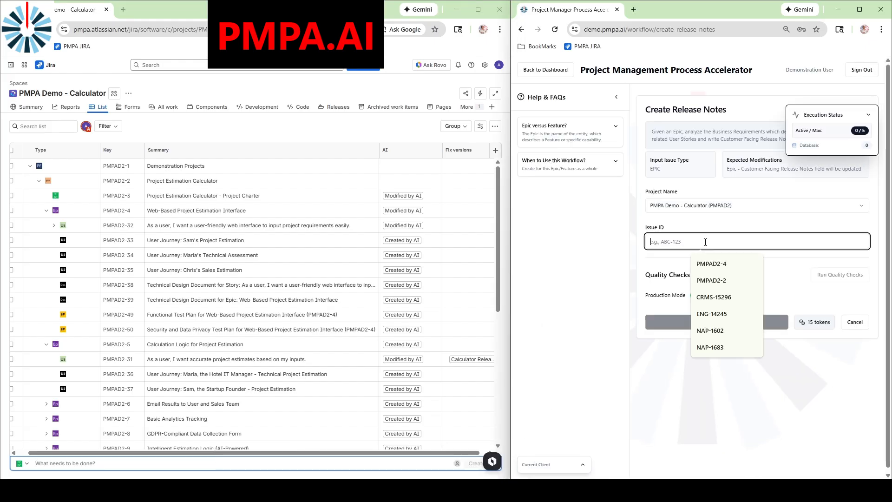
left_click(721, 264)
key("BackSpace")
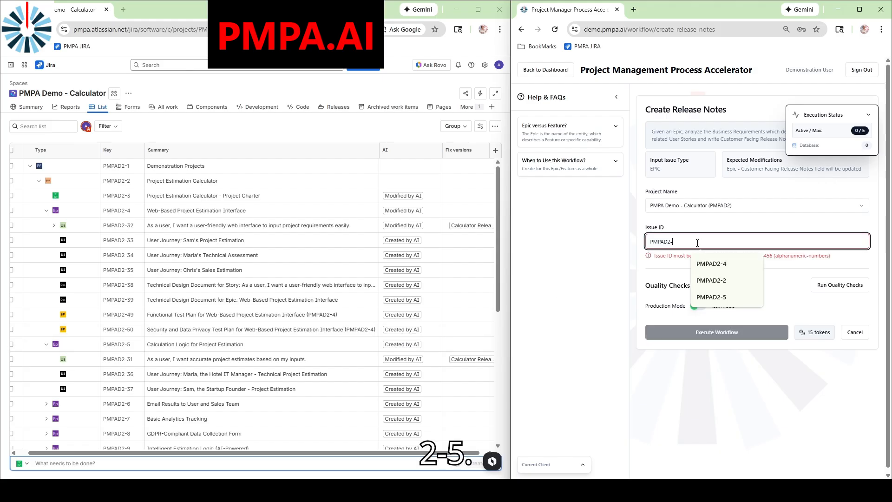
type("5")
left_click(842, 279)
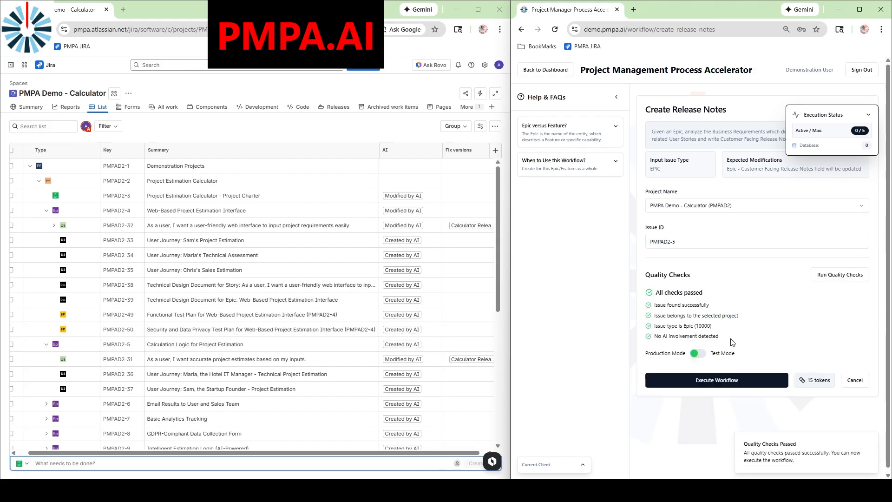
Execute the Create Release Notes workflow for PMPAD2-5 and open Calculator Release v1.0 in Jira to check its work items.
left_click(729, 379)
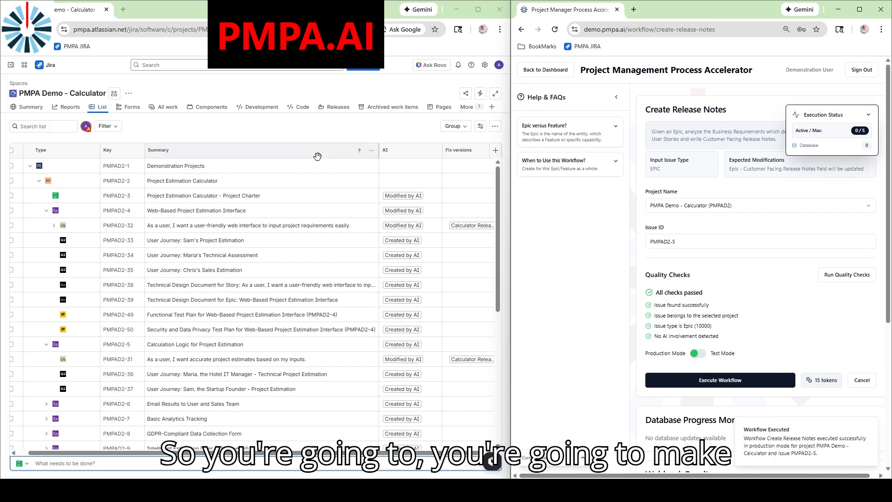
left_click(333, 107)
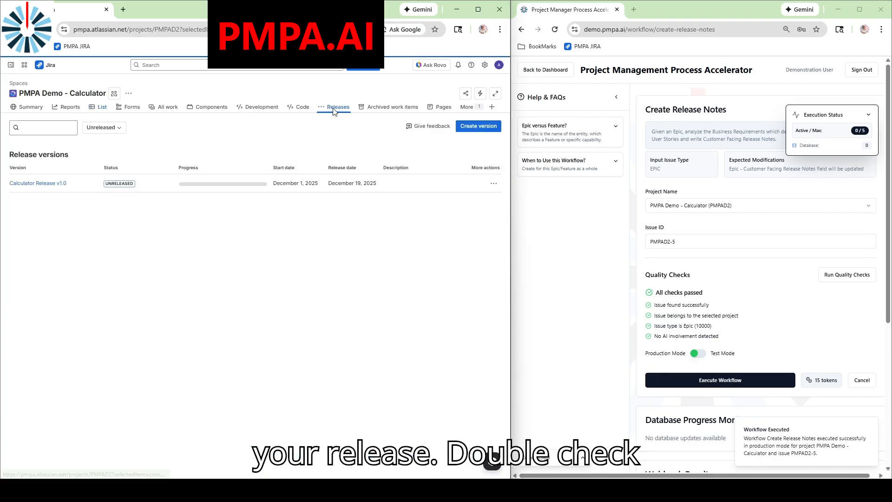
left_click(56, 184)
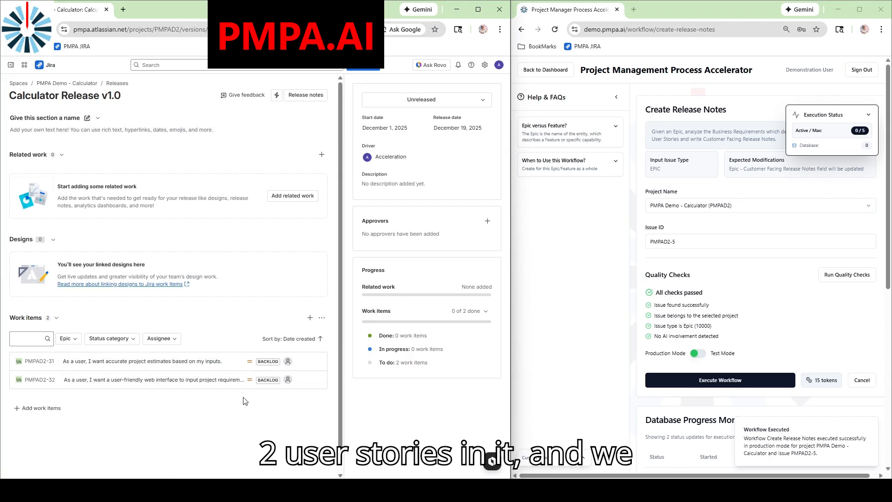
Check the running workflow's progress in PMPA.AI, return to the dashboard and open the Create FixVersion Release Notes workflow.
left_click(616, 98)
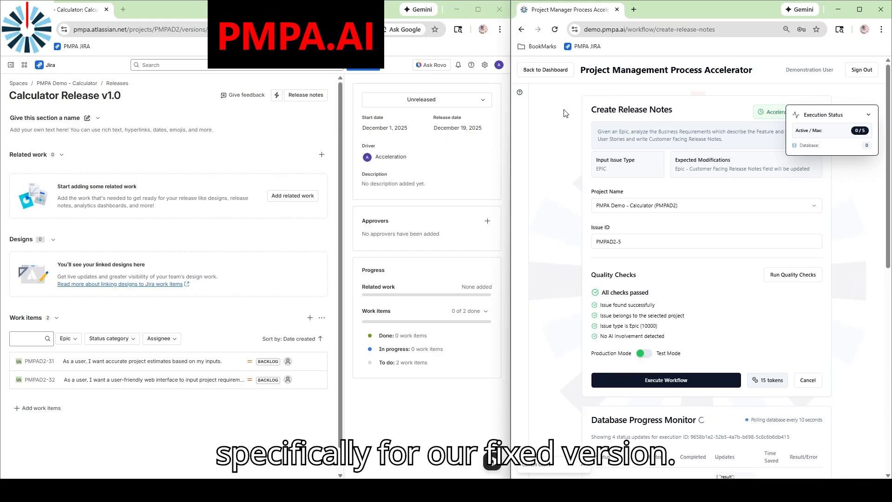
scroll(566, 161, "down", 4)
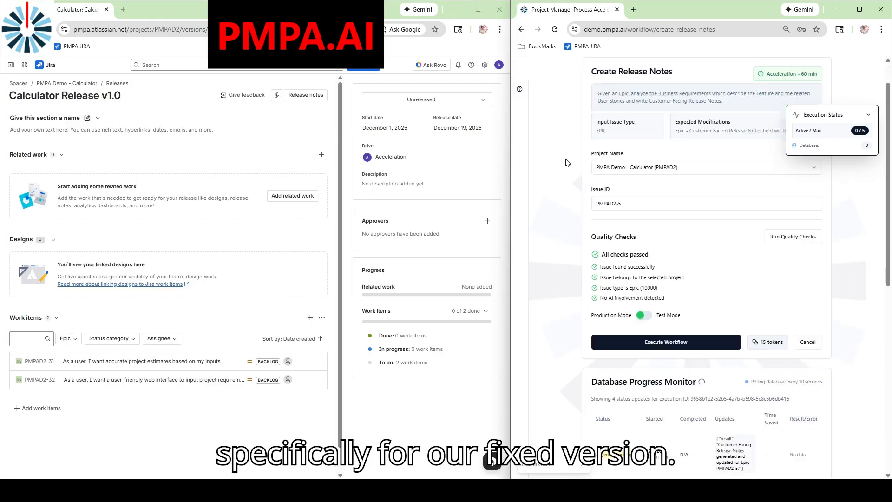
scroll(555, 70, "up", 5)
left_click(543, 70)
scroll(649, 302, "down", 1)
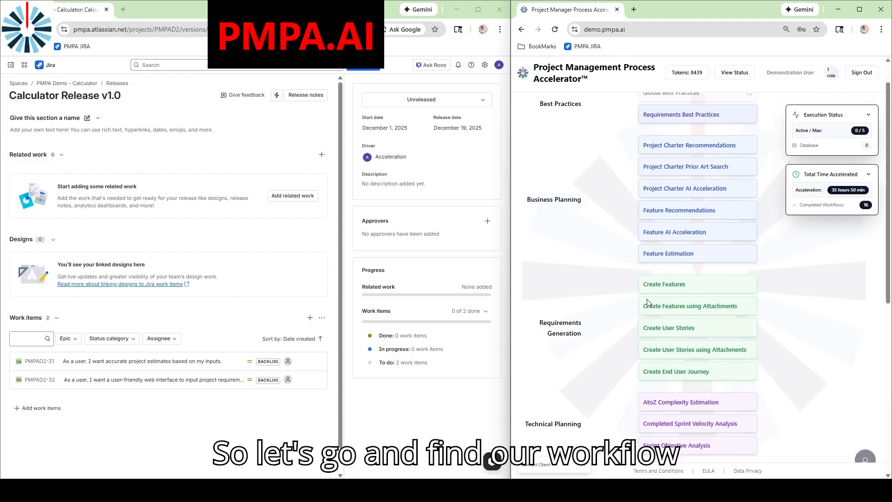
scroll(649, 303, "down", 7)
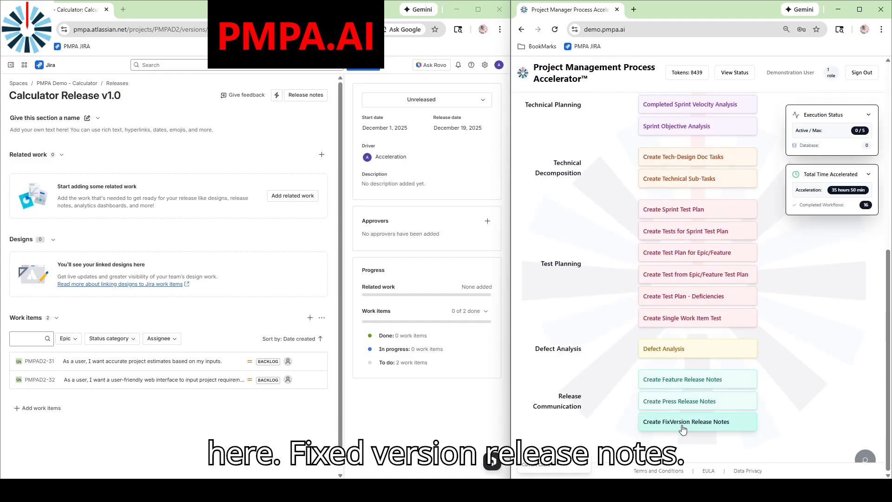
left_click(683, 430)
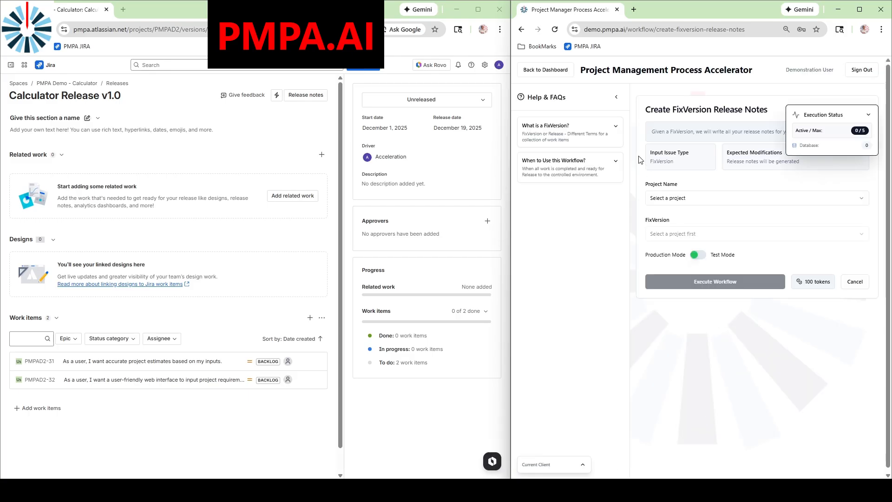
Execute the workflow for project PMPA Demo - Calculator (PMPAD2) and FixVersion Calculator Release v1.0, and follow its progress updates.
left_click(613, 96)
left_click(619, 199)
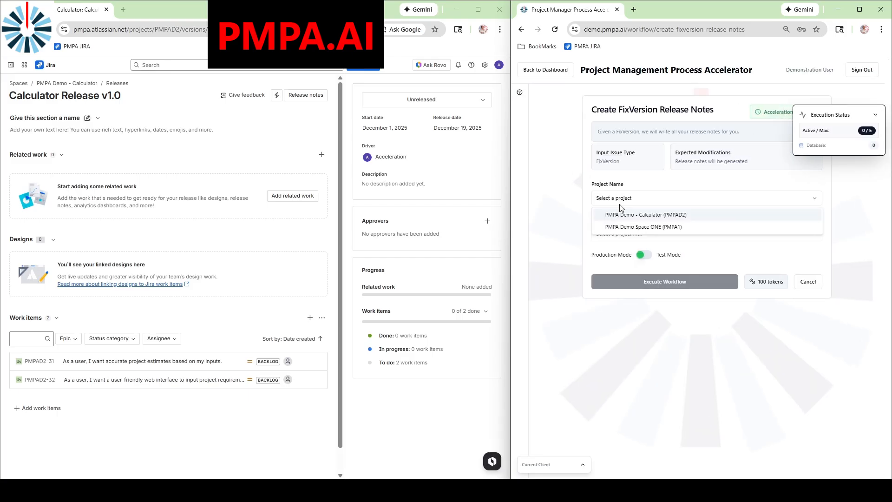
left_click(635, 220)
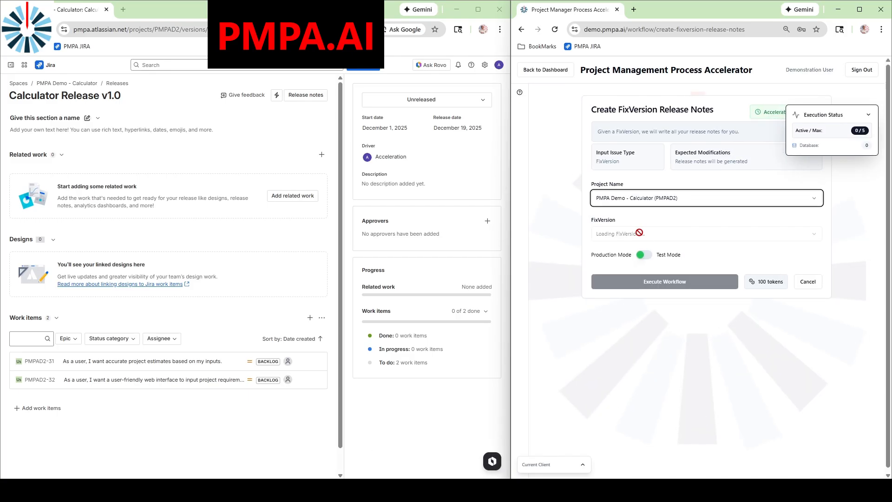
left_click(635, 233)
left_click(625, 255)
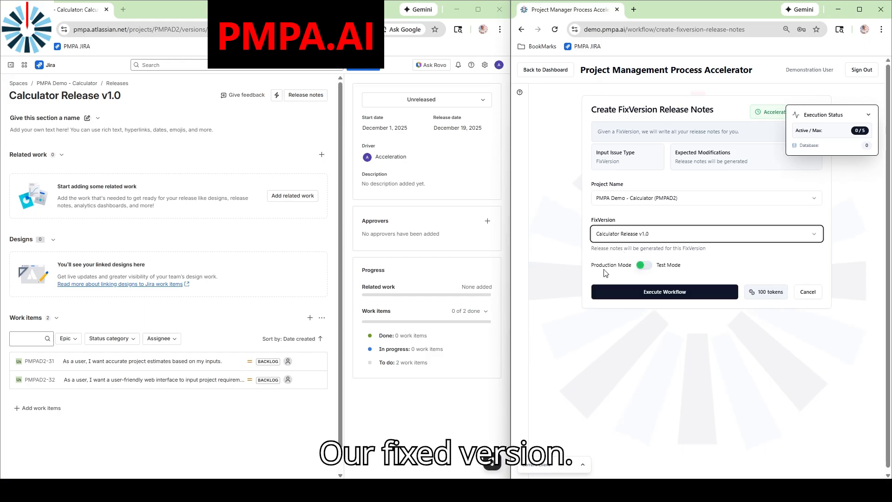
left_click(686, 292)
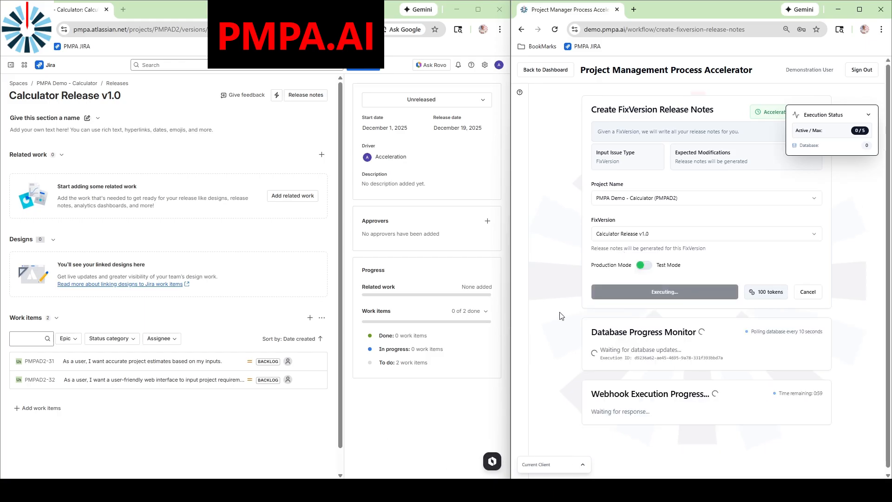
scroll(561, 316, "down", 3)
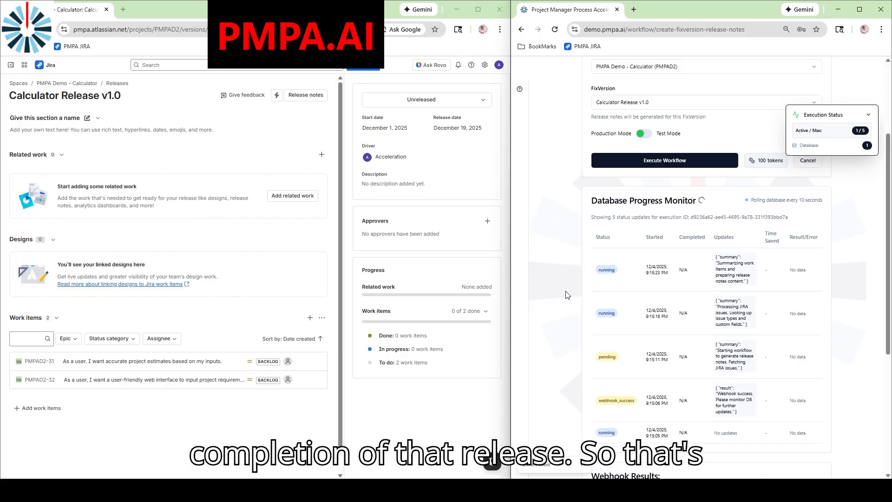
scroll(165, 427, "down", 1)
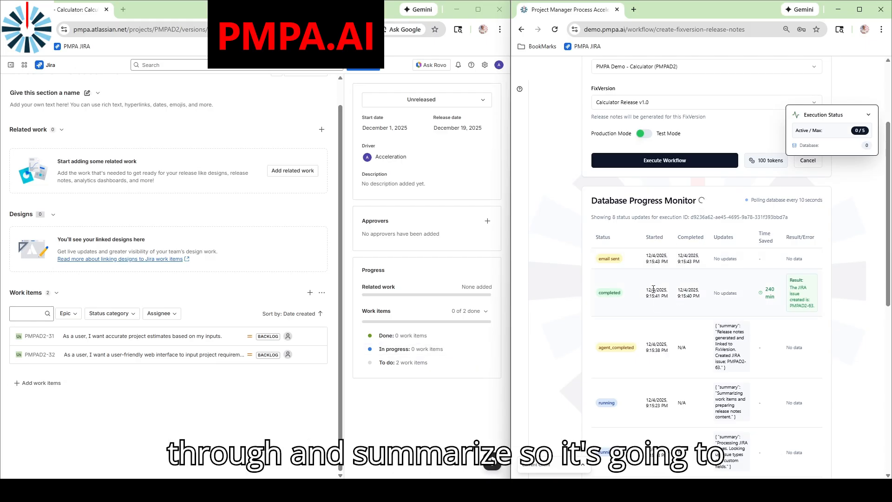
scroll(804, 294, "down", 1)
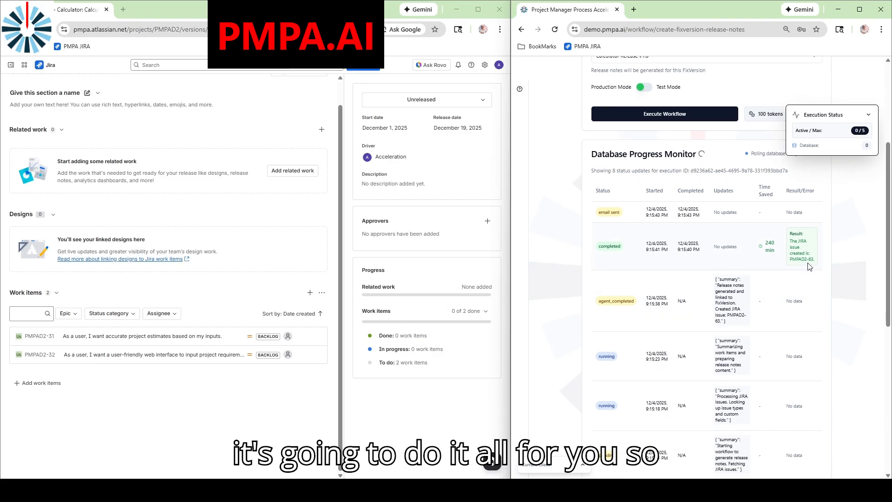
Return to the Jira project's work item list and open PMPAD2-63 to read the customer-facing release notes.
scroll(172, 123, "up", 1)
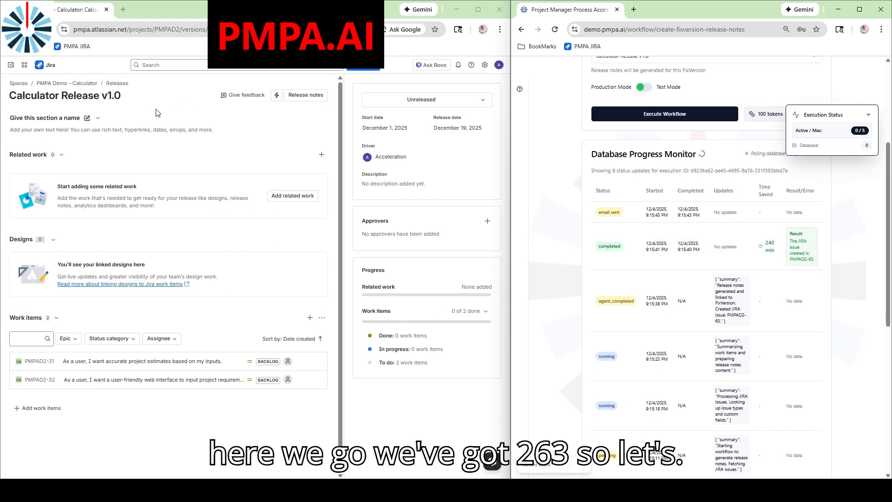
left_click(116, 84)
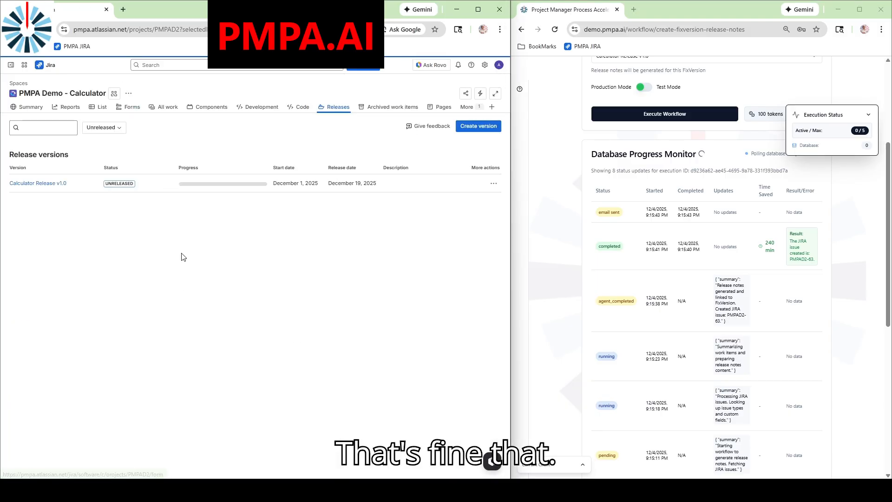
left_click(57, 184)
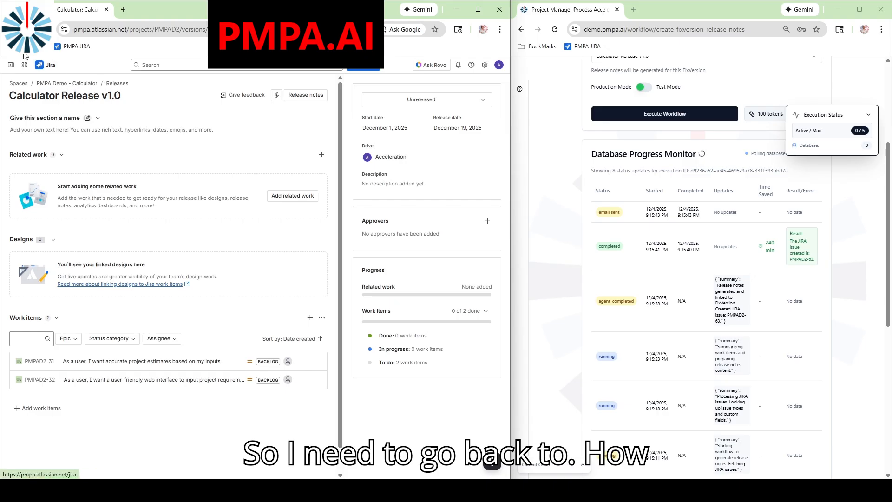
left_click(116, 85)
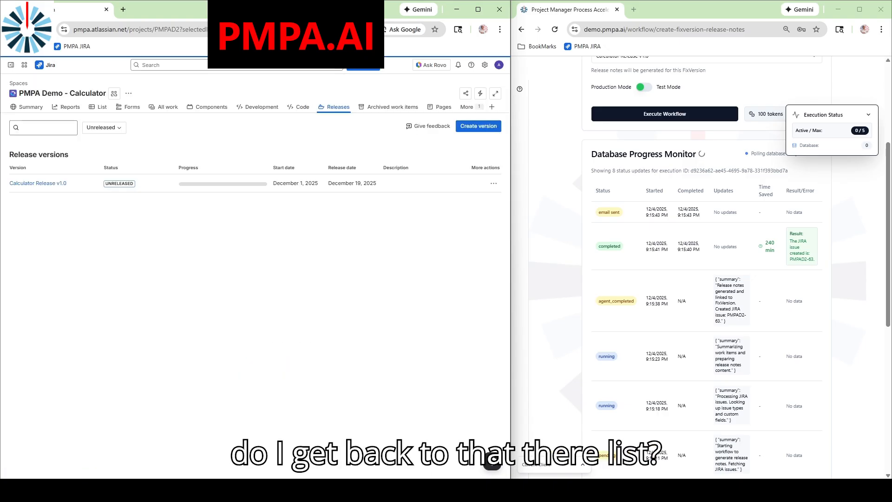
left_click(99, 108)
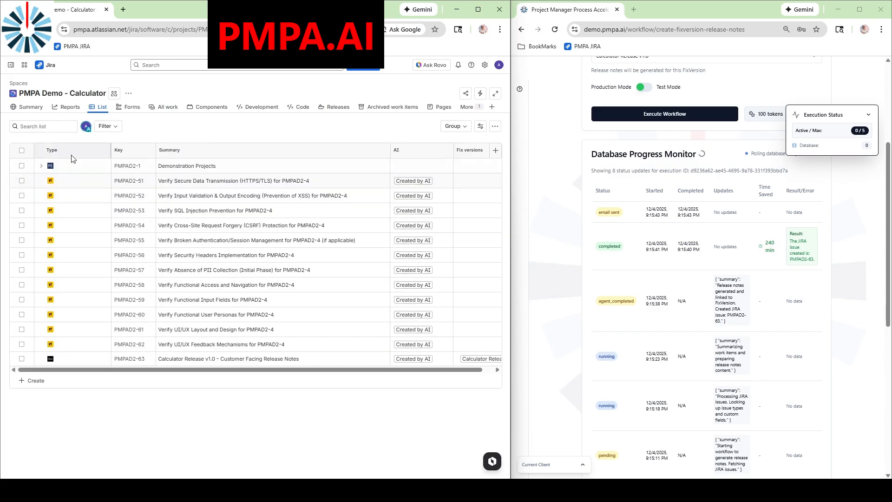
left_click(132, 361)
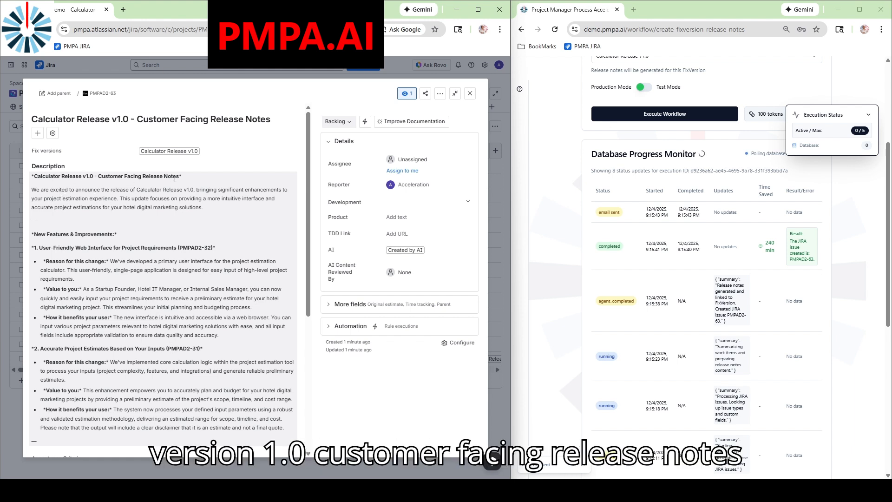
scroll(90, 195, "down", 1)
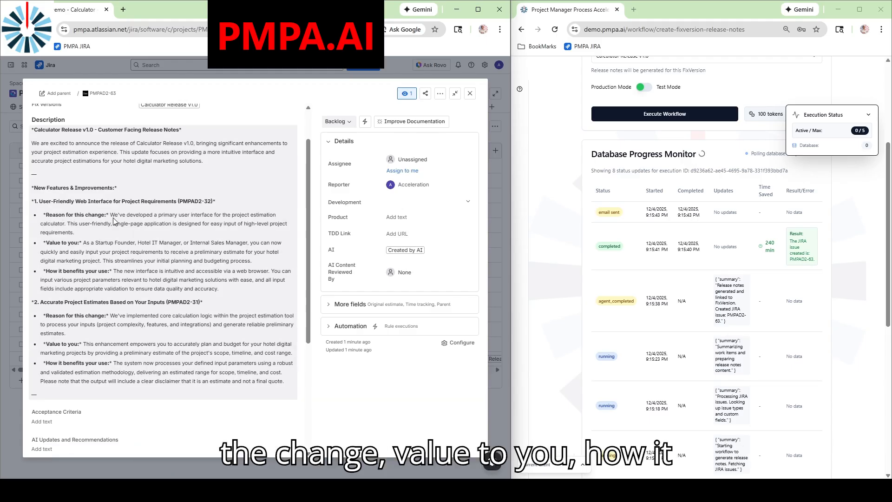
scroll(230, 226, "down", 1)
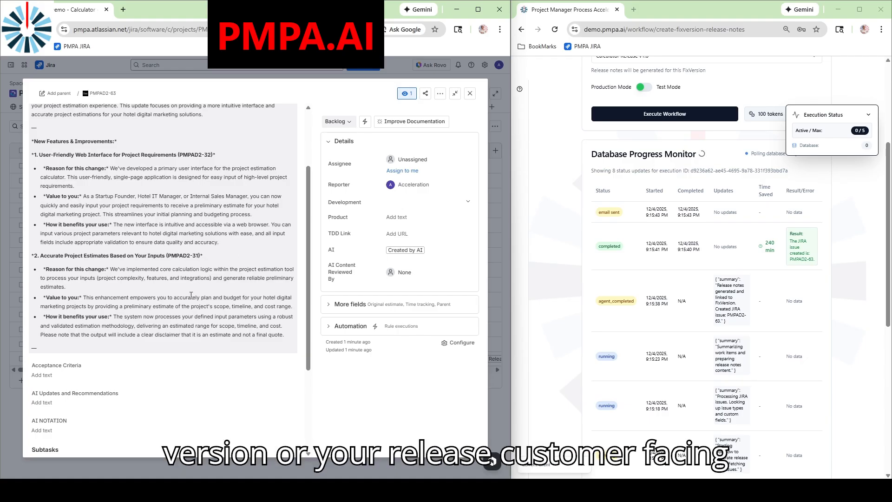
scroll(191, 295, "up", 1)
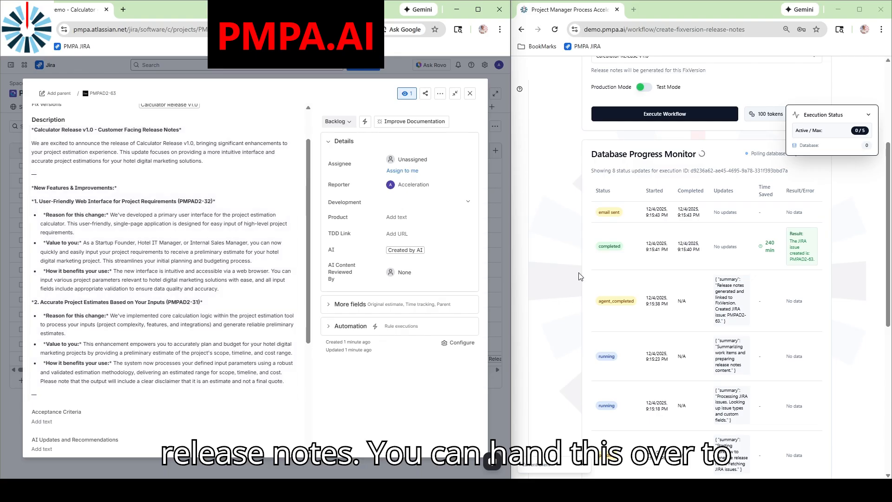
Return to the PMPA.AI dashboard and review the available workflows down to the Release Communication group.
scroll(552, 76, "up", 4)
left_click(551, 70)
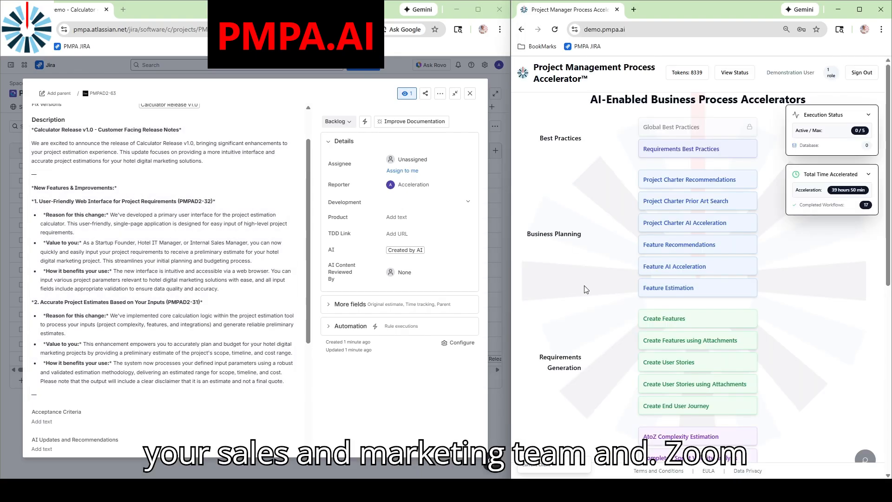
scroll(597, 334, "down", 10)
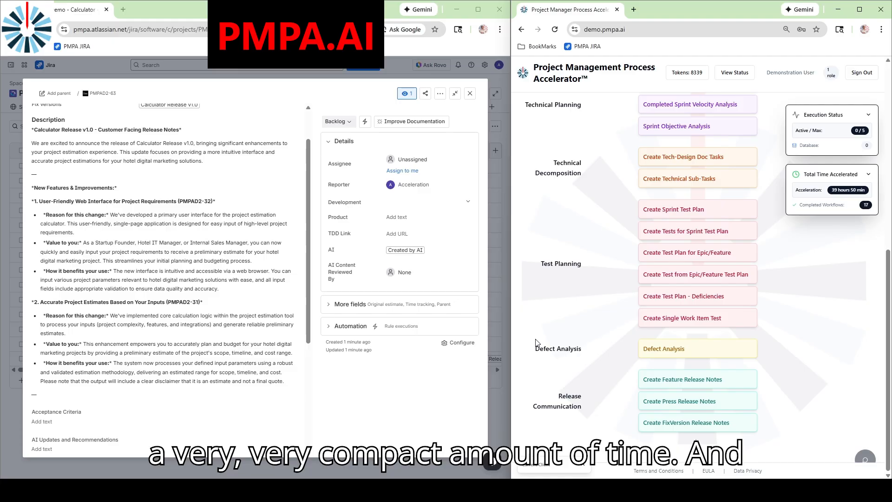
Close PMPAD2-63 in Jira and expand the hierarchy from PMPAD2-1 through epic PMPAD2-4 to the subtasks of story PMPAD2-32.
left_click(469, 93)
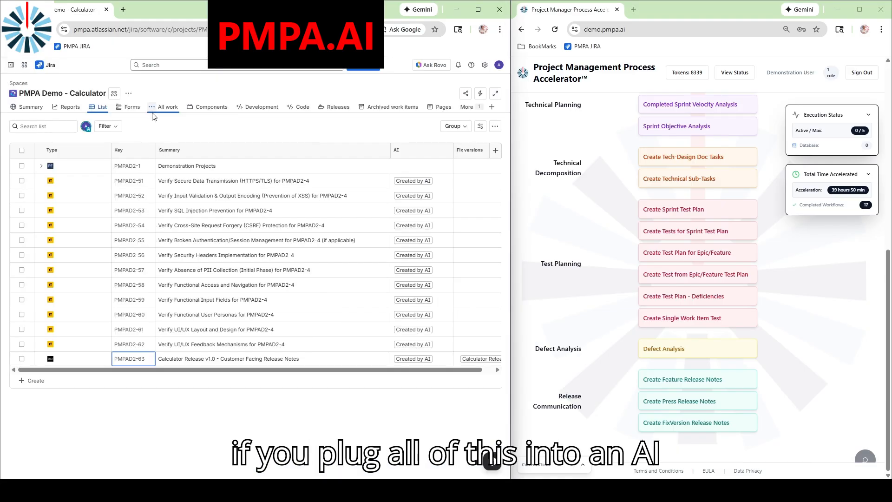
left_click(41, 166)
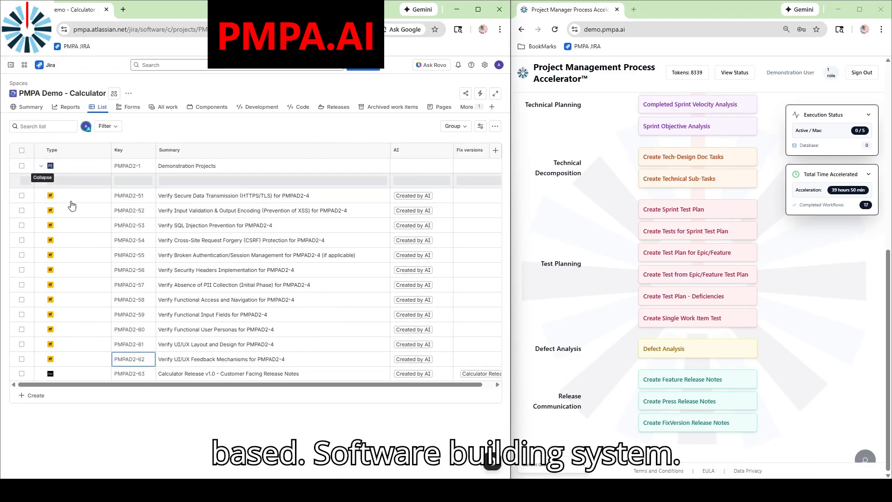
left_click(50, 181)
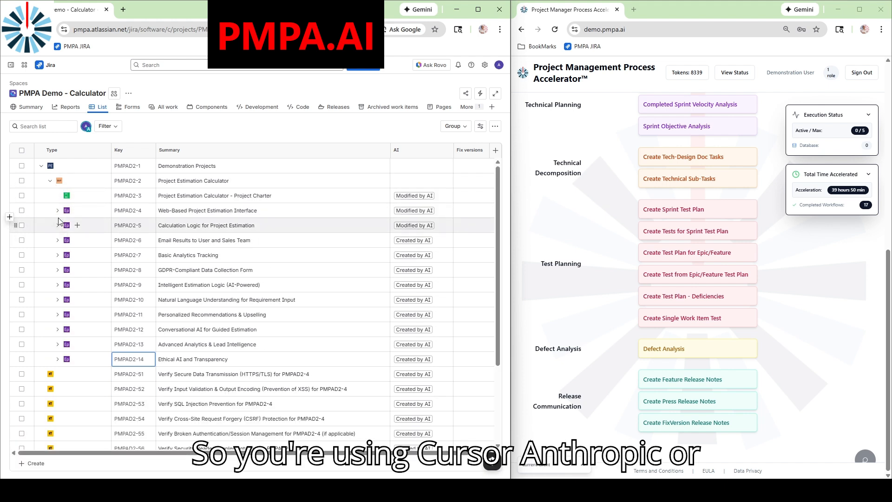
left_click(58, 211)
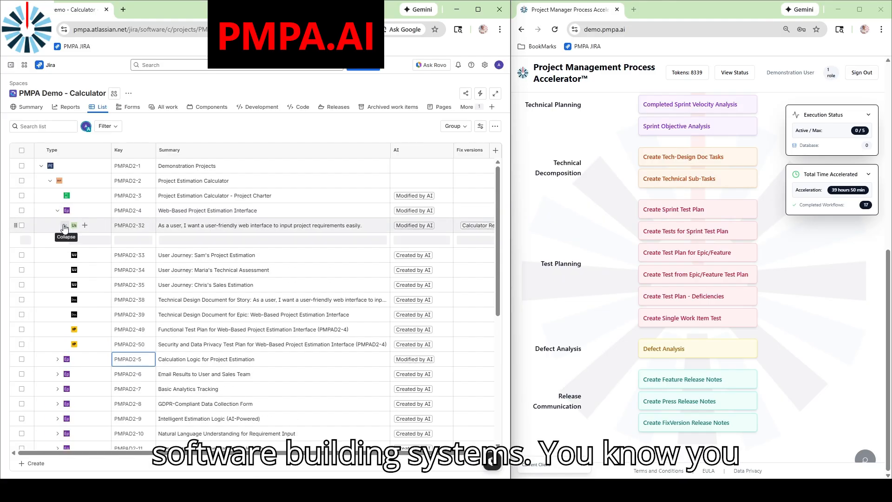
left_click(64, 227)
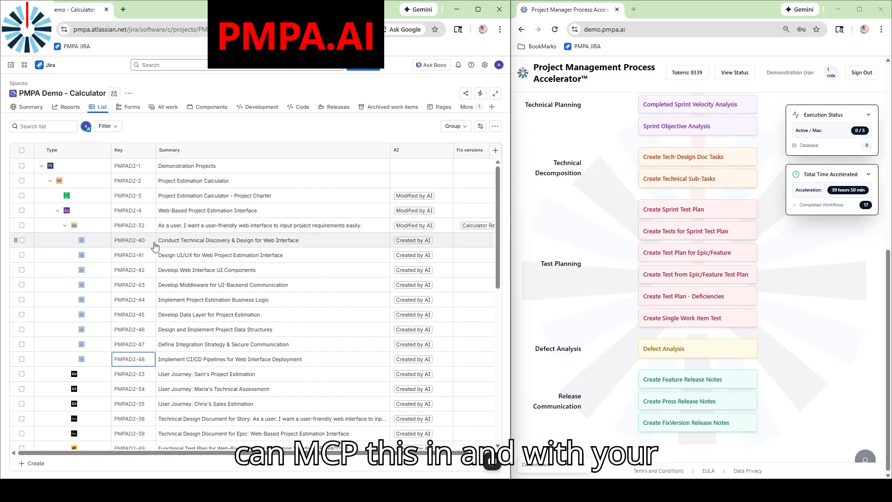